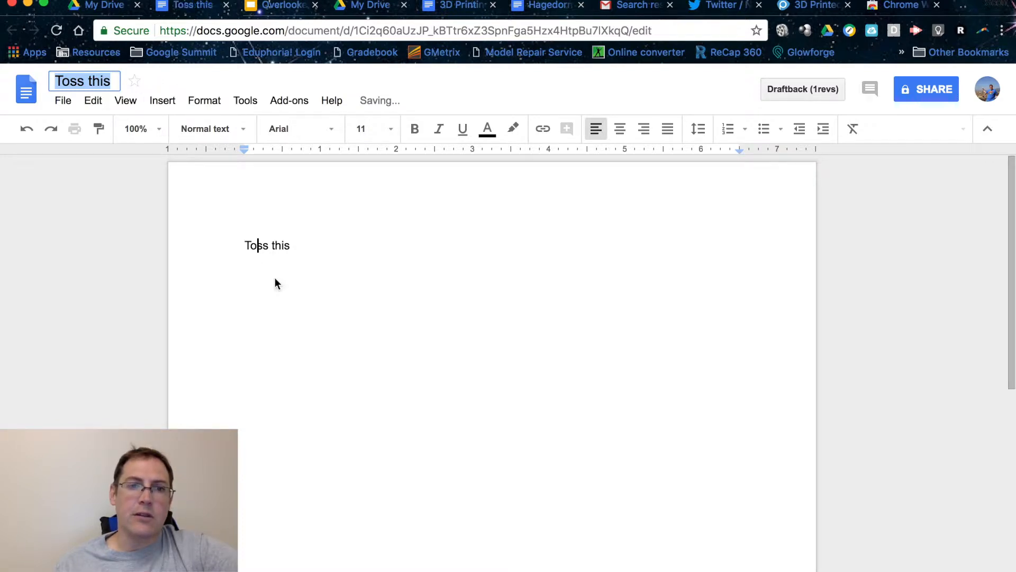
- Check which Drive folder the "Toss this" document is stored in without moving it
{"action": "left_click", "coordinate": [277, 223]}
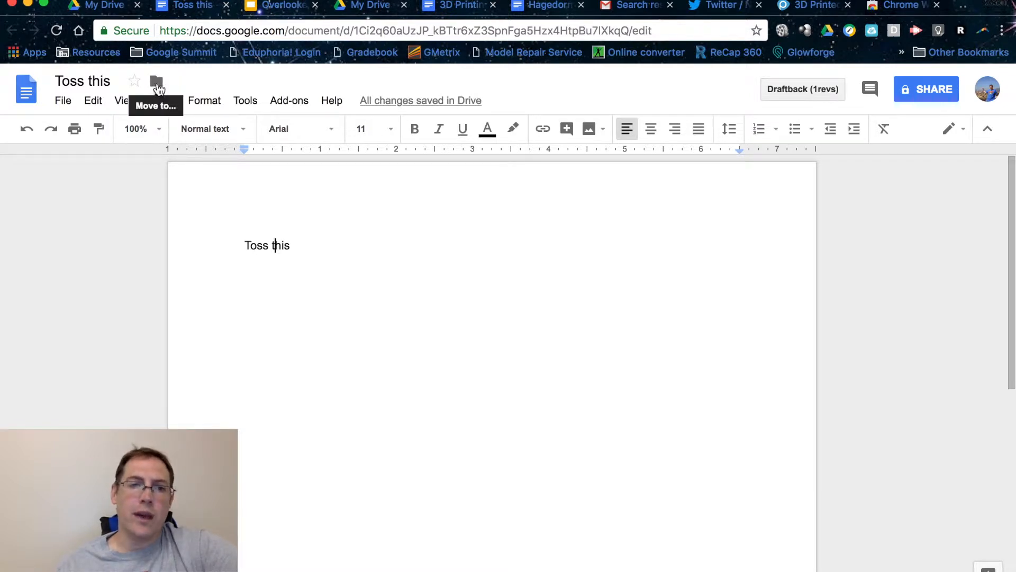
{"action": "left_click", "coordinate": [157, 84]}
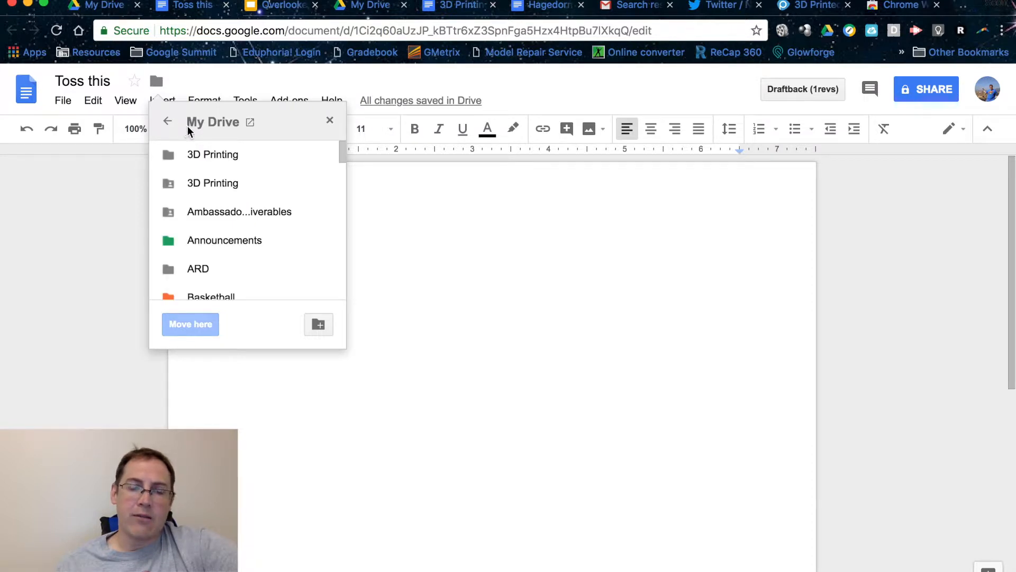
{"action": "left_click", "coordinate": [331, 122]}
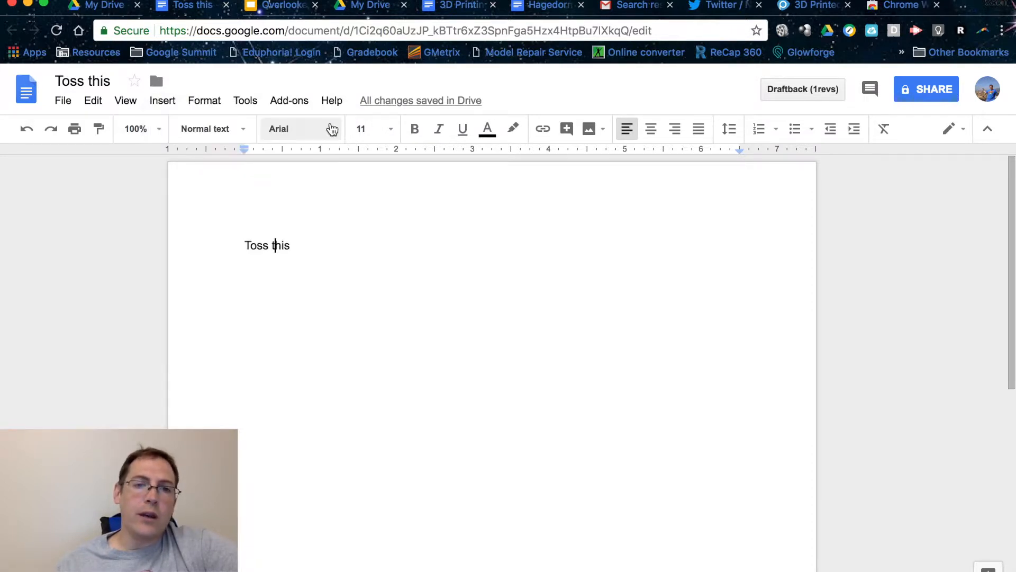
{"action": "double_click", "coordinate": [370, 276]}
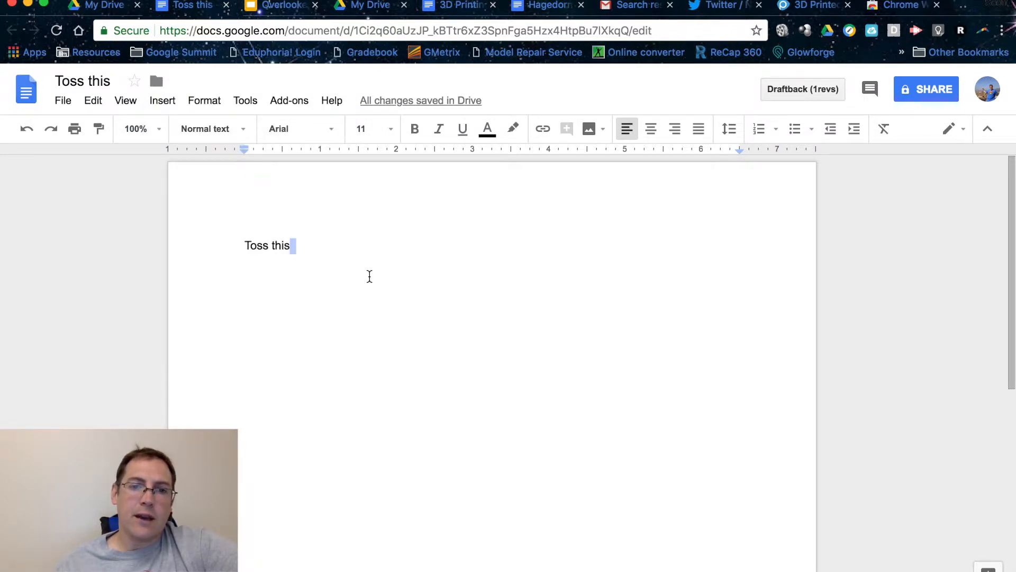
- Create a new Google Docs document in Drive's Classes > 3D Printing folder, accepting the folder's sharing permissions
{"action": "left_click", "coordinate": [110, 7]}
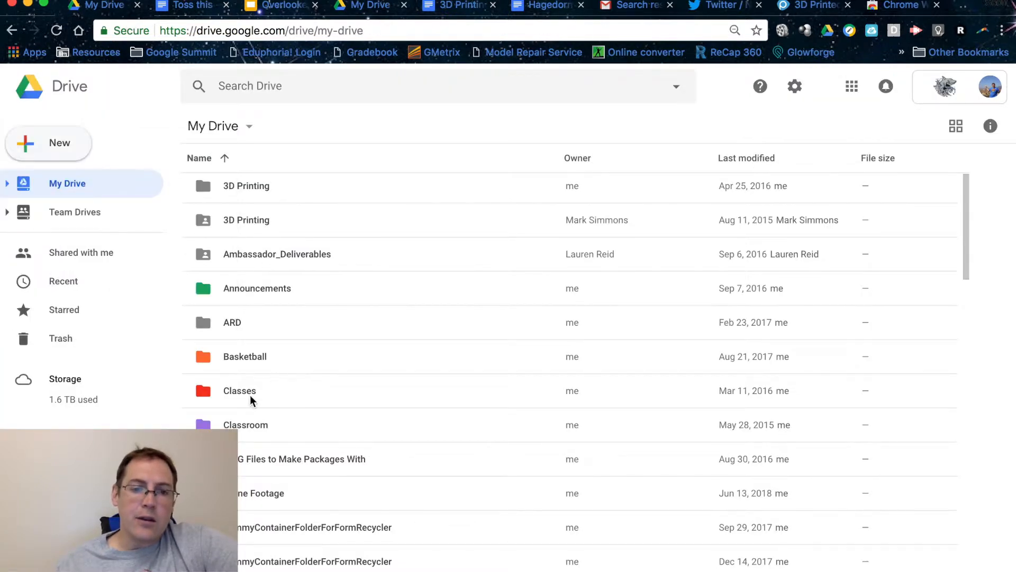
{"action": "double_click", "coordinate": [236, 392]}
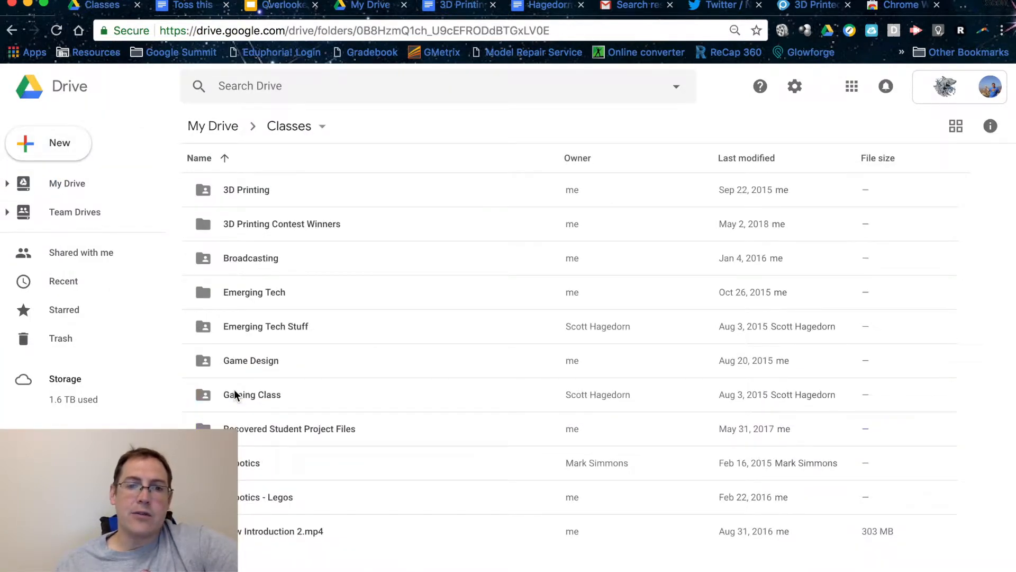
{"action": "double_click", "coordinate": [236, 191]}
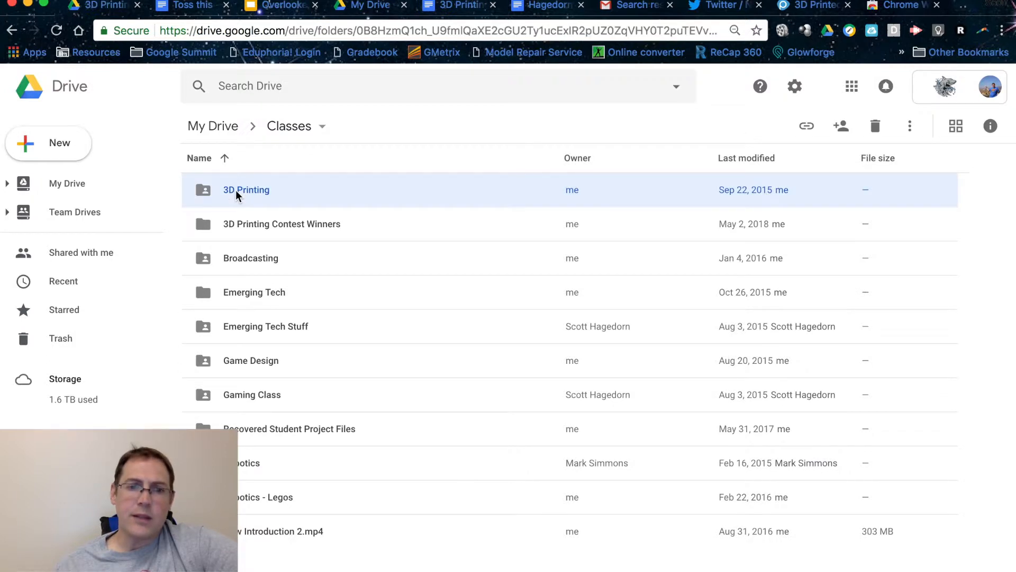
{"action": "left_click", "coordinate": [60, 143]}
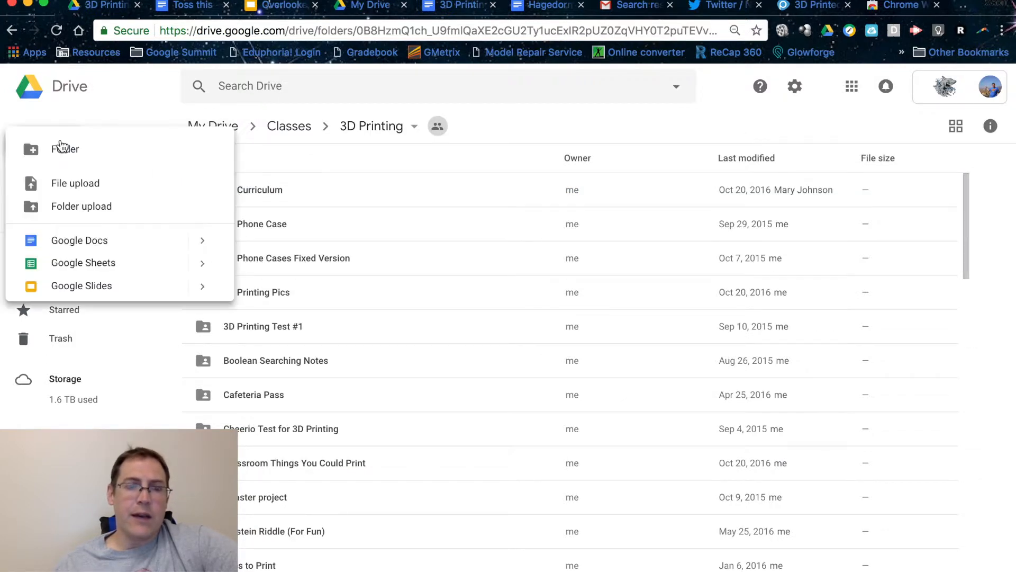
{"action": "left_click", "coordinate": [94, 241]}
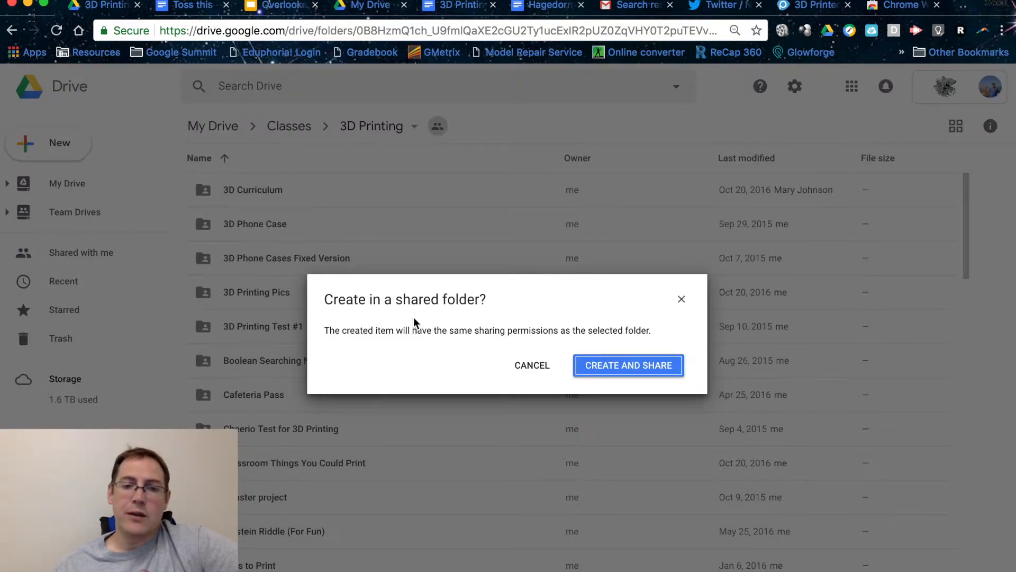
{"action": "left_click", "coordinate": [628, 367]}
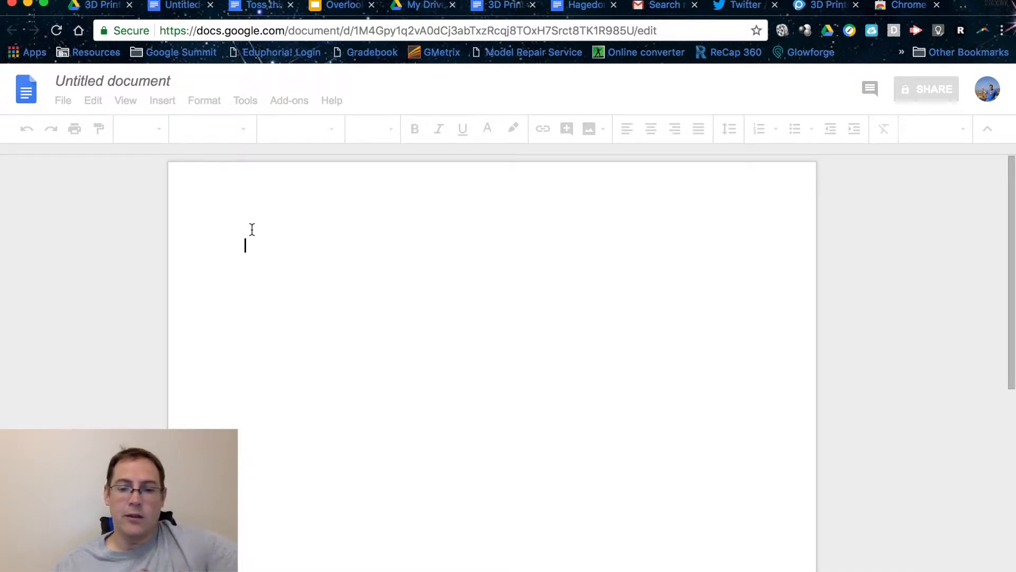
- Enter "Toss this" as the new document's text and use the same words as its title
{"action": "type", "text": "Toss this"}
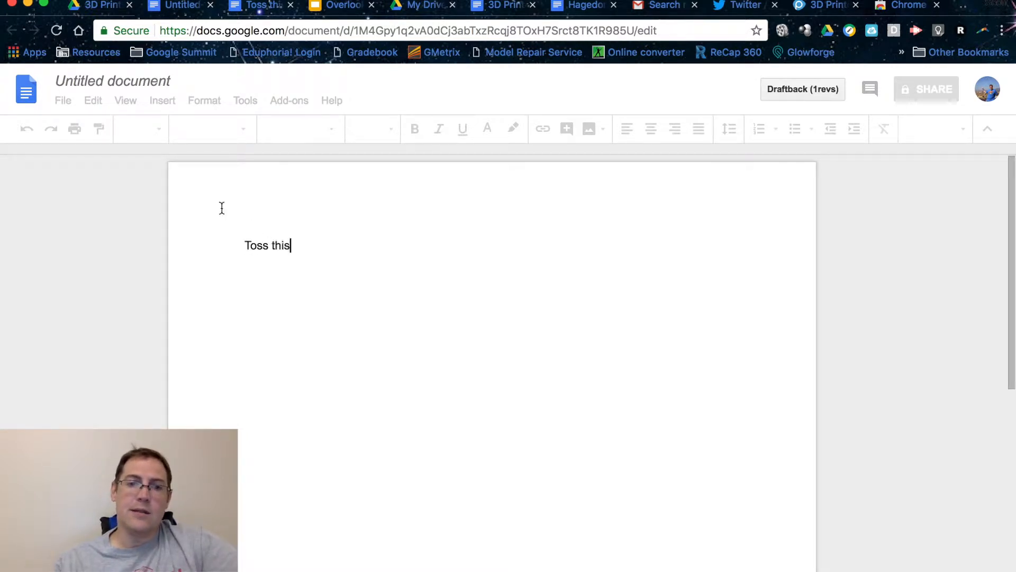
{"action": "left_click", "coordinate": [157, 86]}
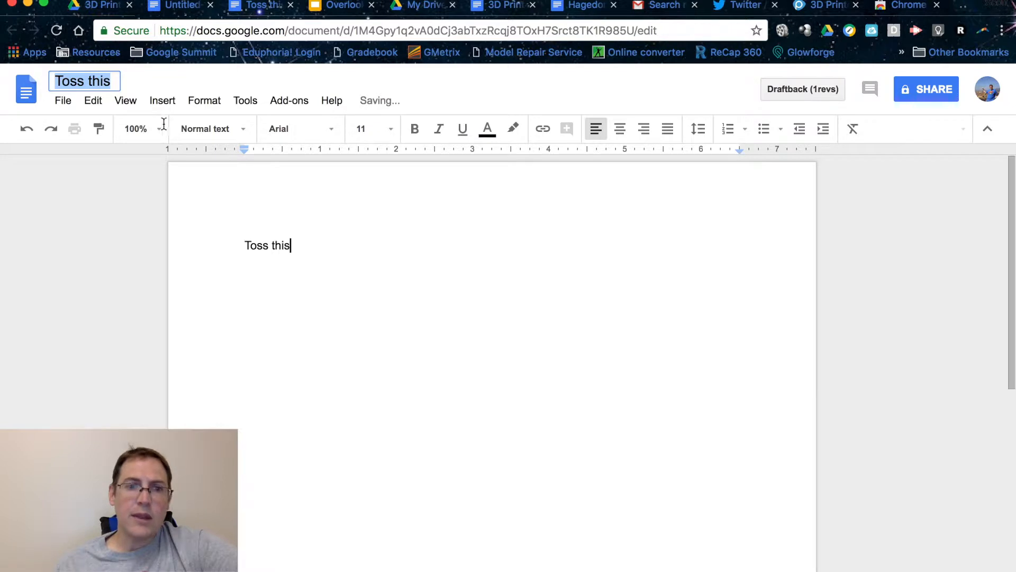
{"action": "key", "text": "Return"}
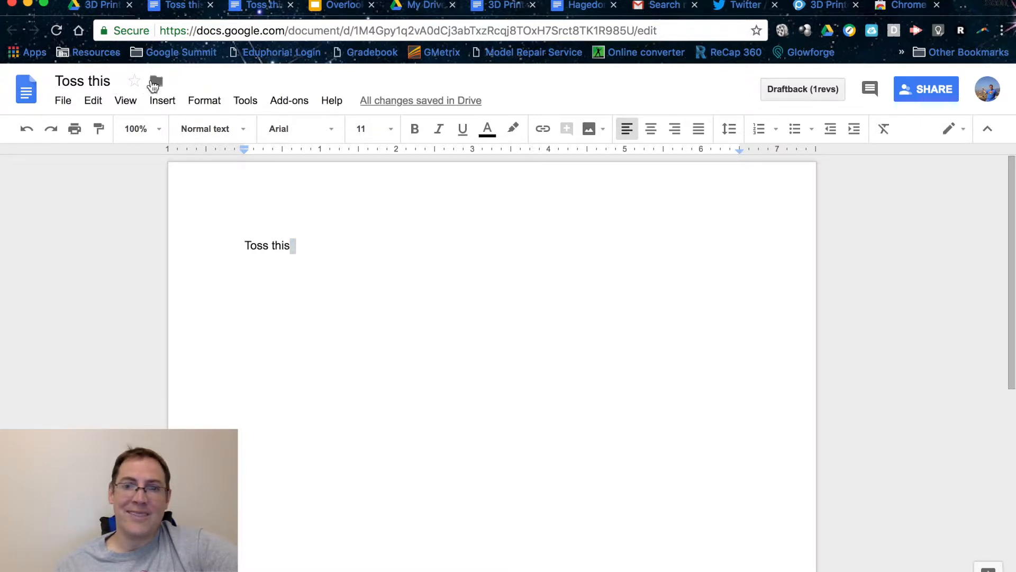
- Check the storage folder of the newly created document without moving it
{"action": "left_click", "coordinate": [157, 83]}
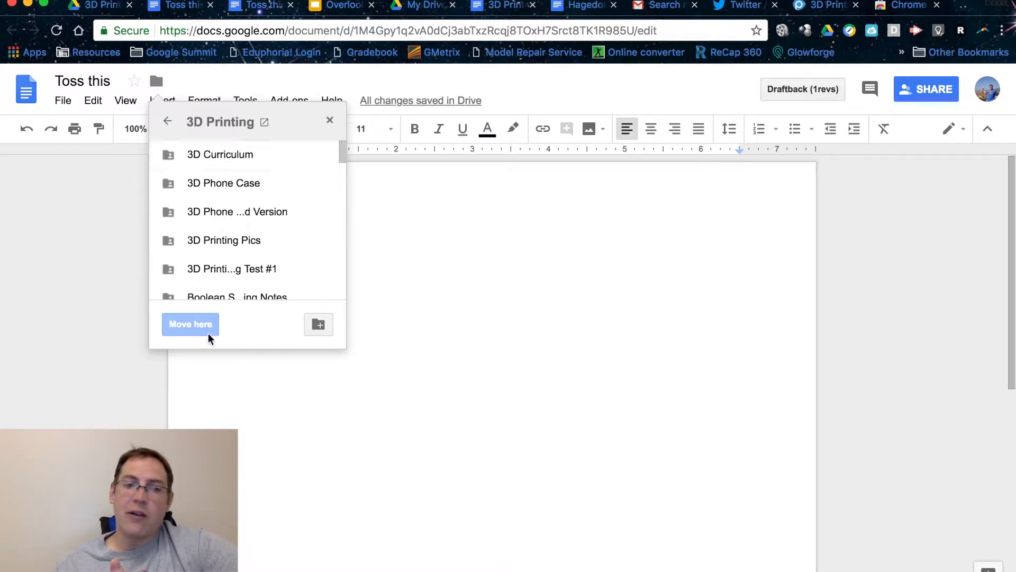
{"action": "left_click", "coordinate": [330, 122]}
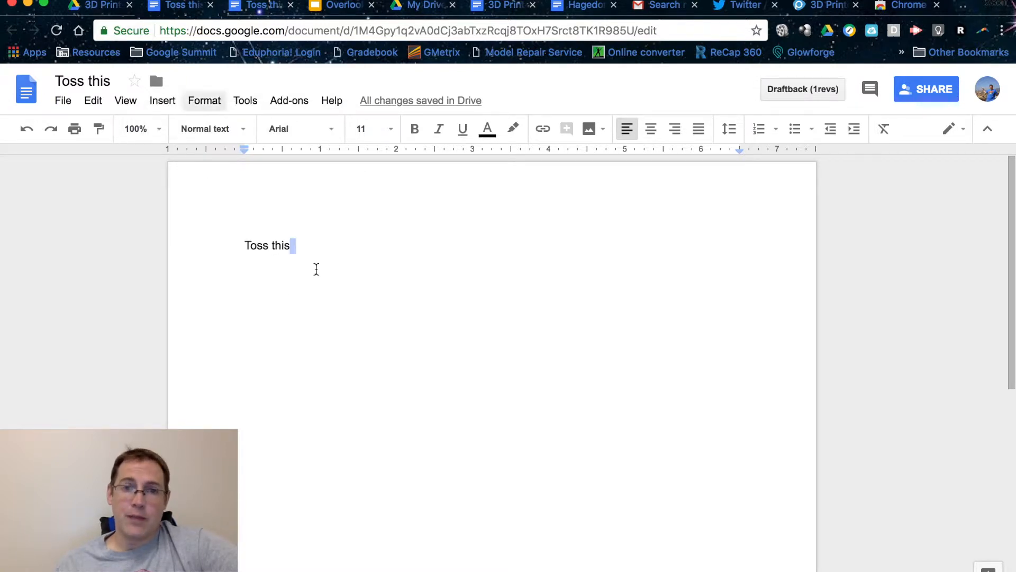
{"action": "left_click", "coordinate": [361, 325]}
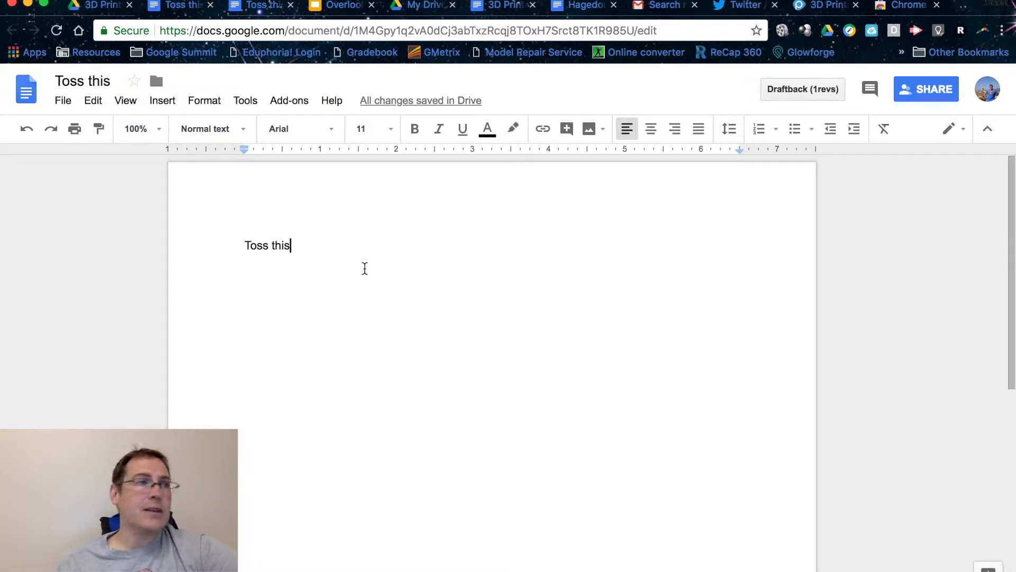
- Switch to the 3D Printing Final document and examine the permission levels available for people invited through sharing
{"action": "left_click", "coordinate": [495, 5]}
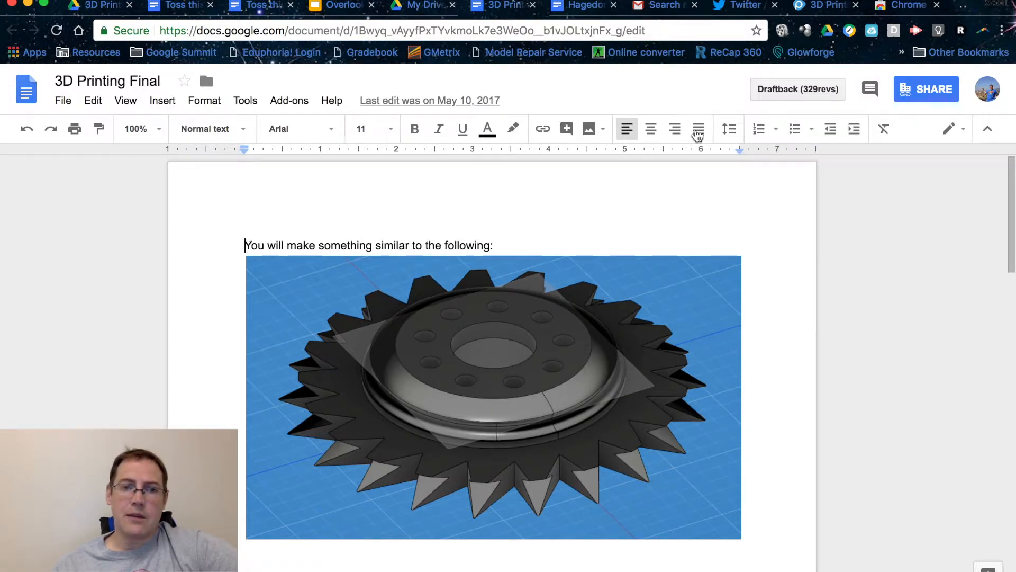
{"action": "left_click", "coordinate": [933, 93]}
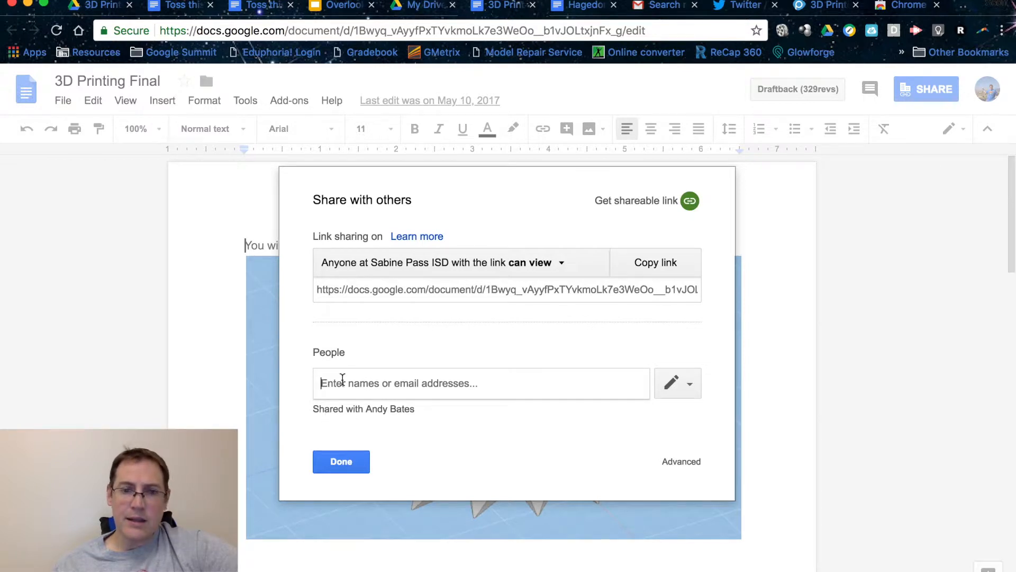
{"action": "left_click", "coordinate": [690, 386]}
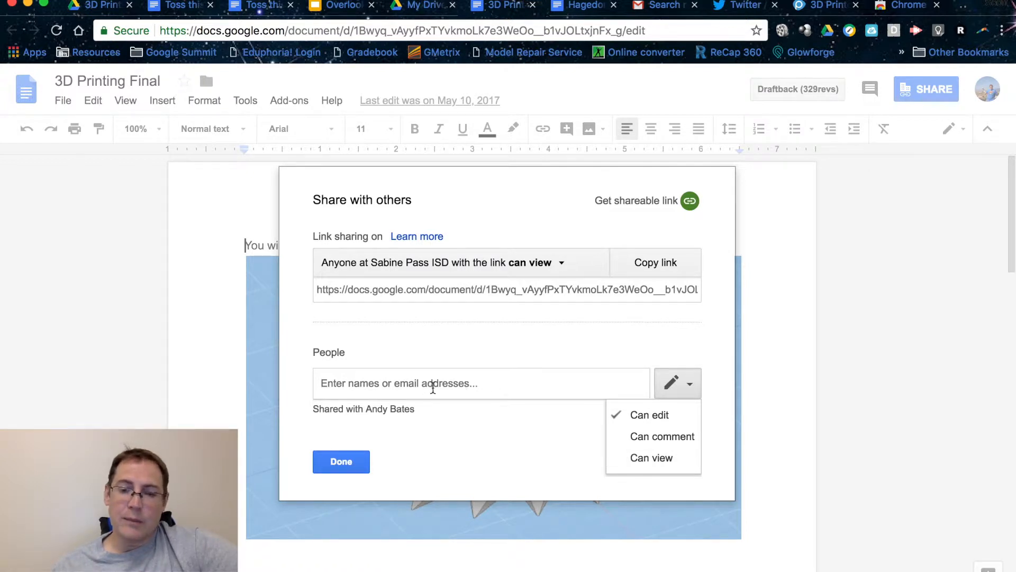
{"action": "left_click", "coordinate": [451, 420]}
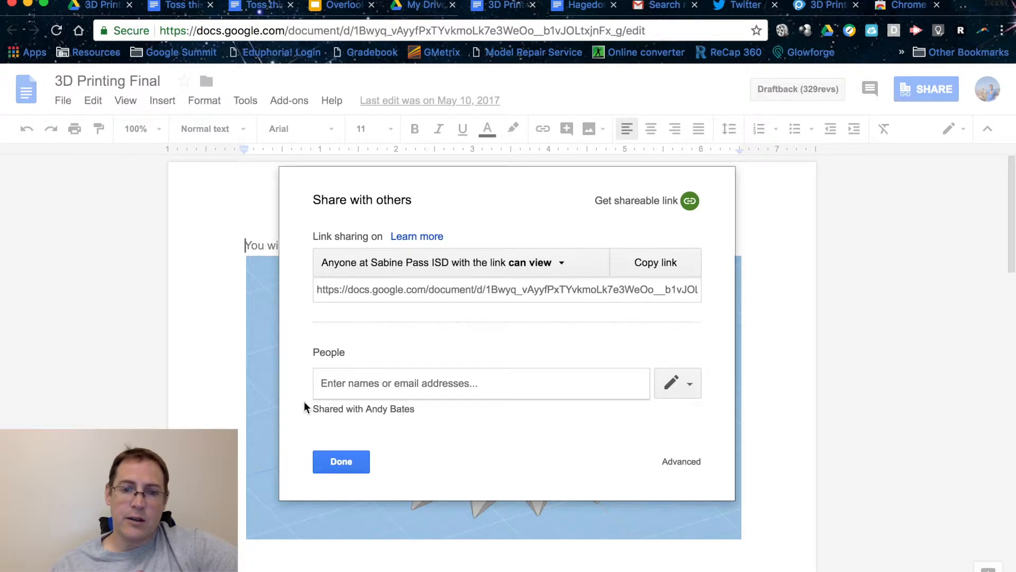
- Try a 30-day access expiration and removal of the existing collaborator in the advanced sharing settings, discarding the changes
{"action": "left_click", "coordinate": [397, 411]}
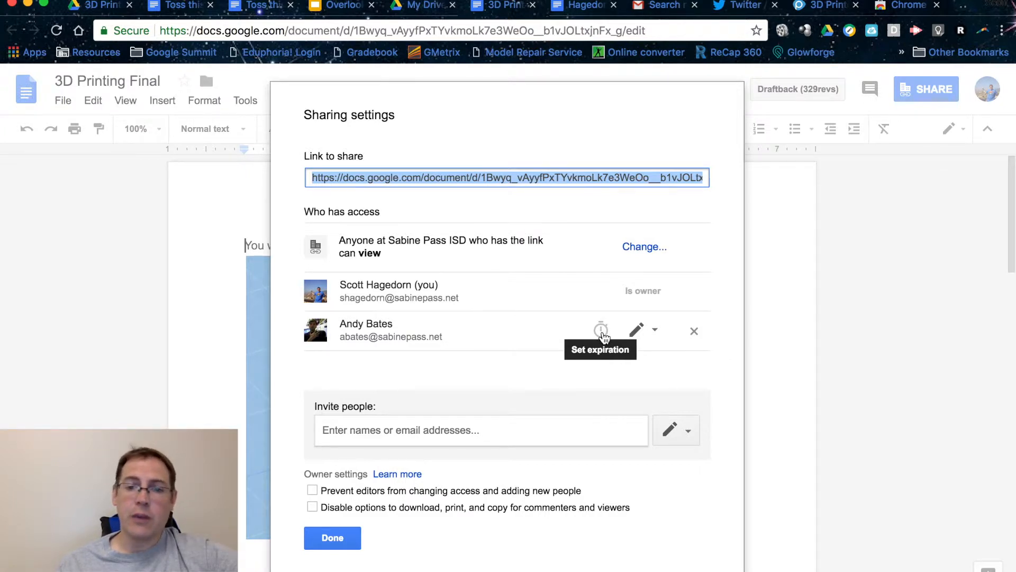
{"action": "left_click", "coordinate": [602, 331]}
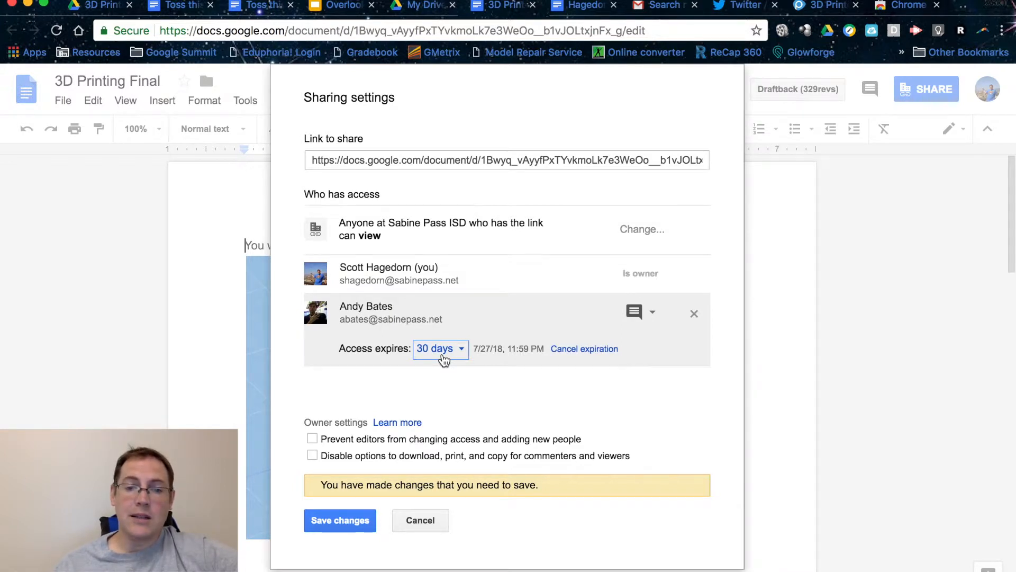
{"action": "left_click", "coordinate": [694, 315]}
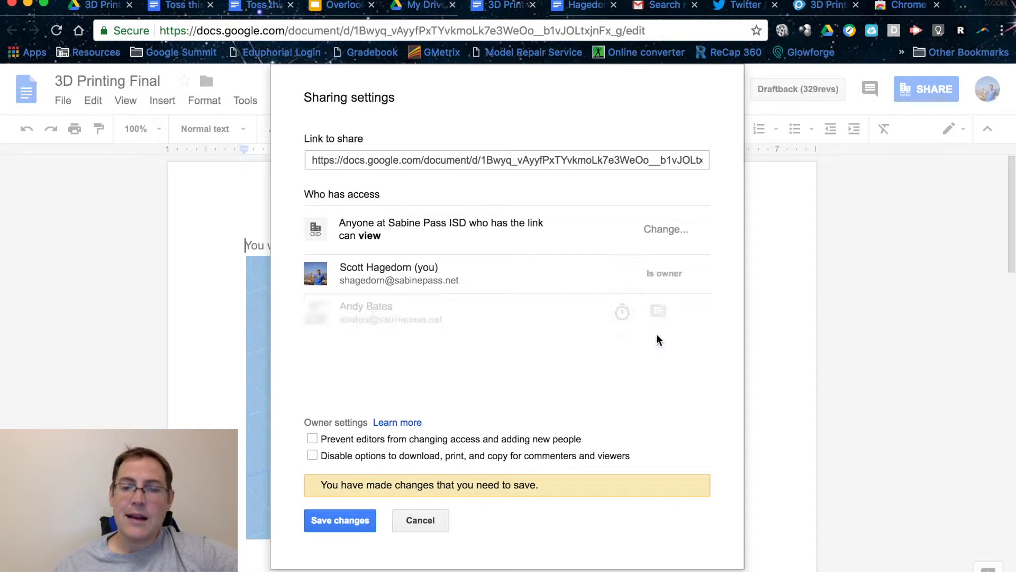
{"action": "left_click", "coordinate": [431, 521]}
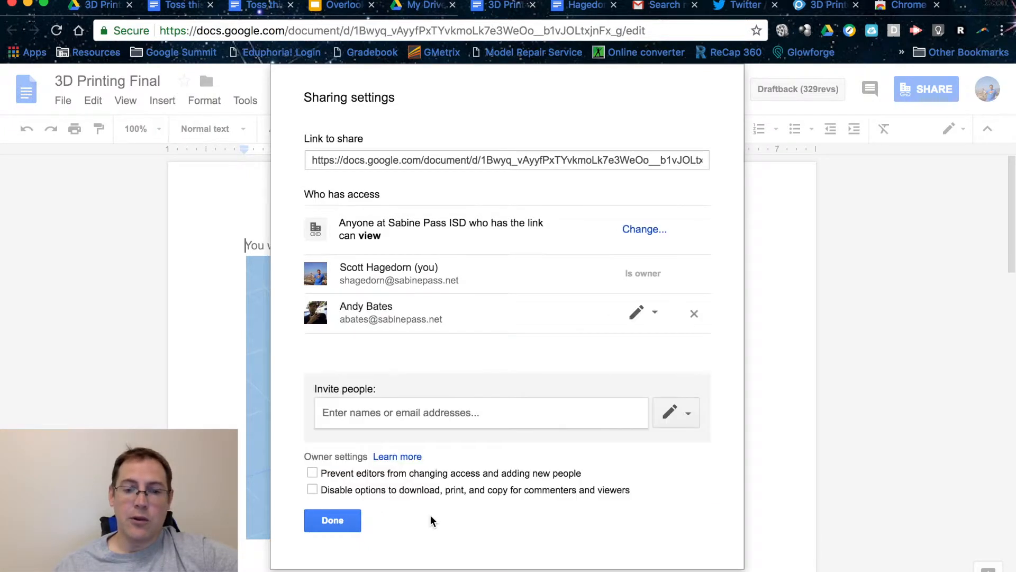
{"action": "left_click", "coordinate": [332, 521]}
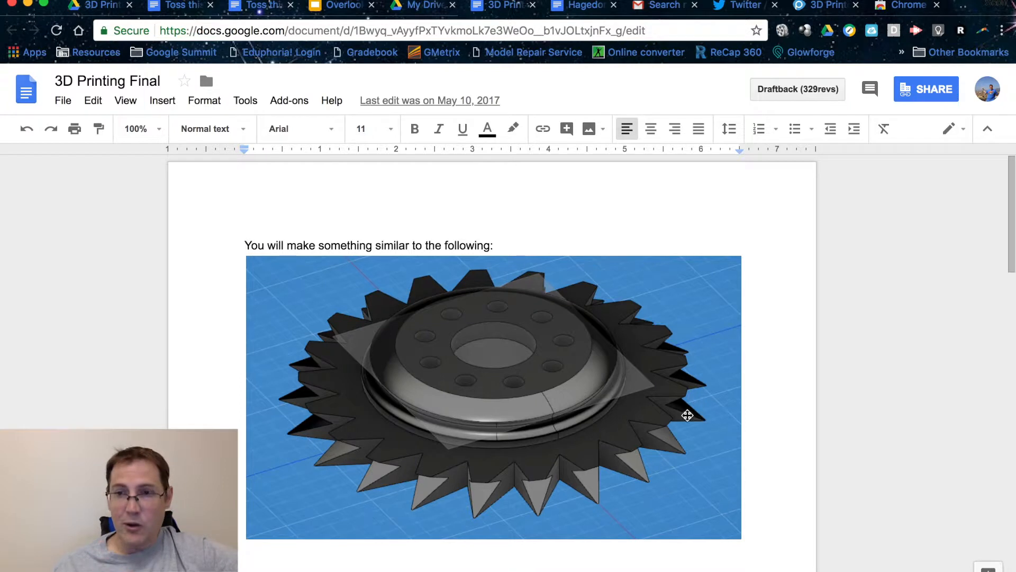
- Examine the document's link sharing options, including Anyone with the link and Anyone at Sabine Pass ISD with the link, without saving
{"action": "left_click", "coordinate": [920, 91]}
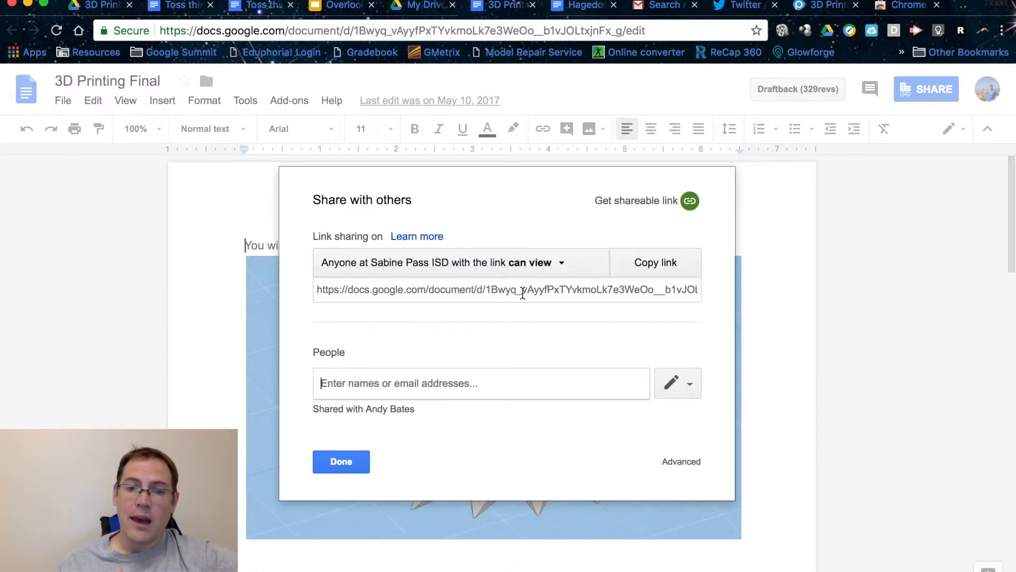
{"action": "left_click", "coordinate": [504, 290]}
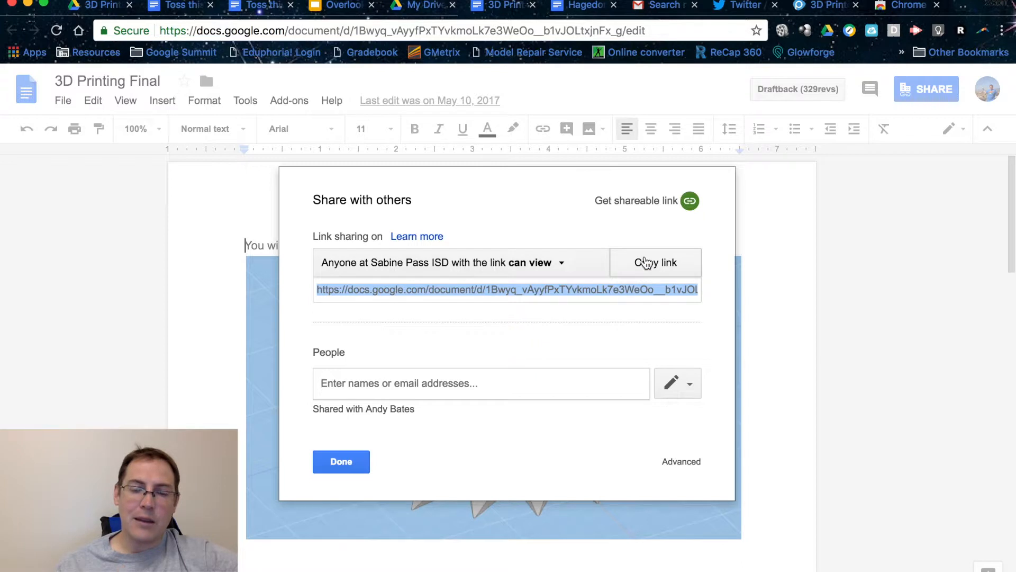
{"action": "left_click", "coordinate": [561, 264]}
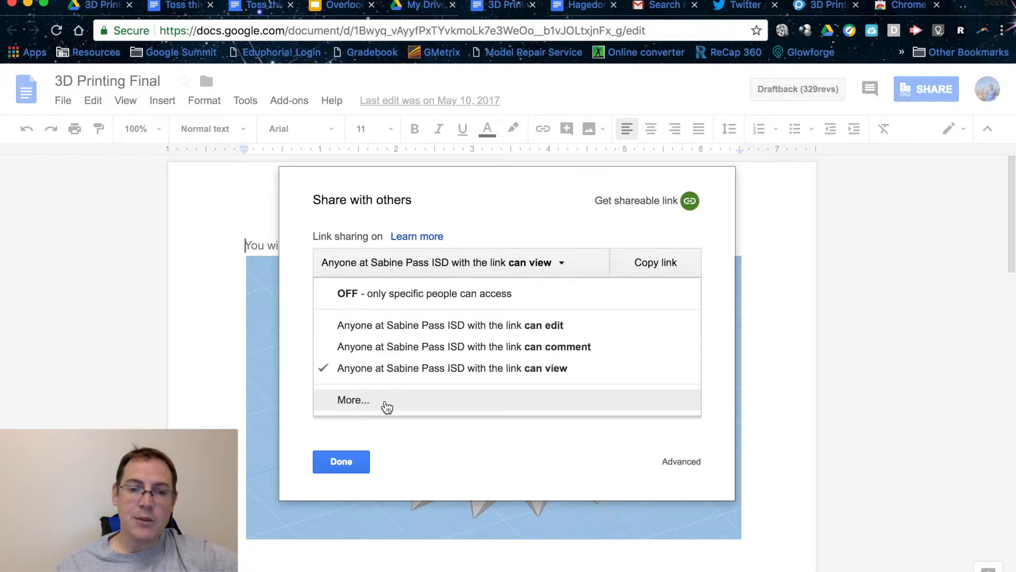
{"action": "left_click", "coordinate": [353, 401]}
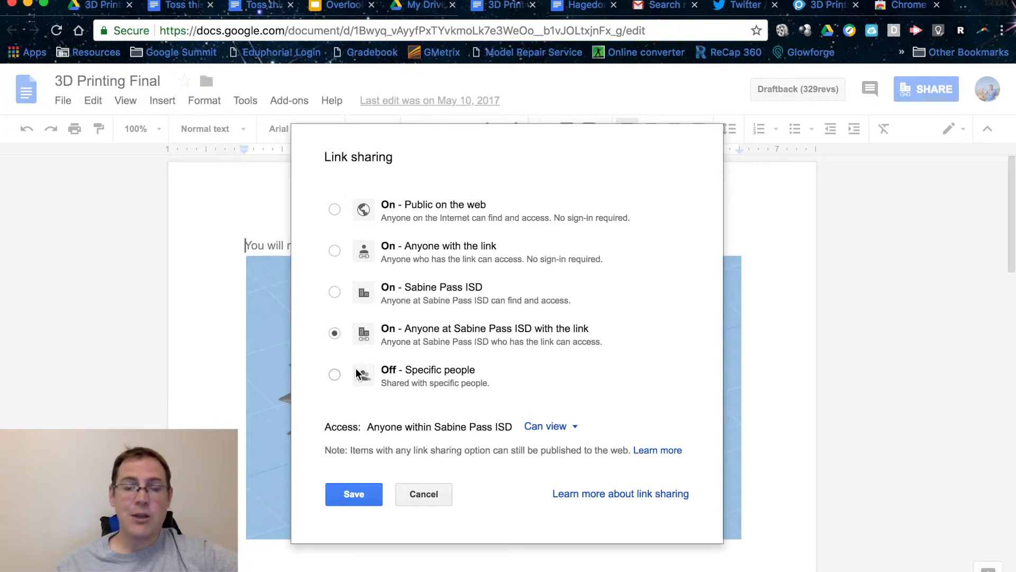
{"action": "left_click", "coordinate": [334, 250]}
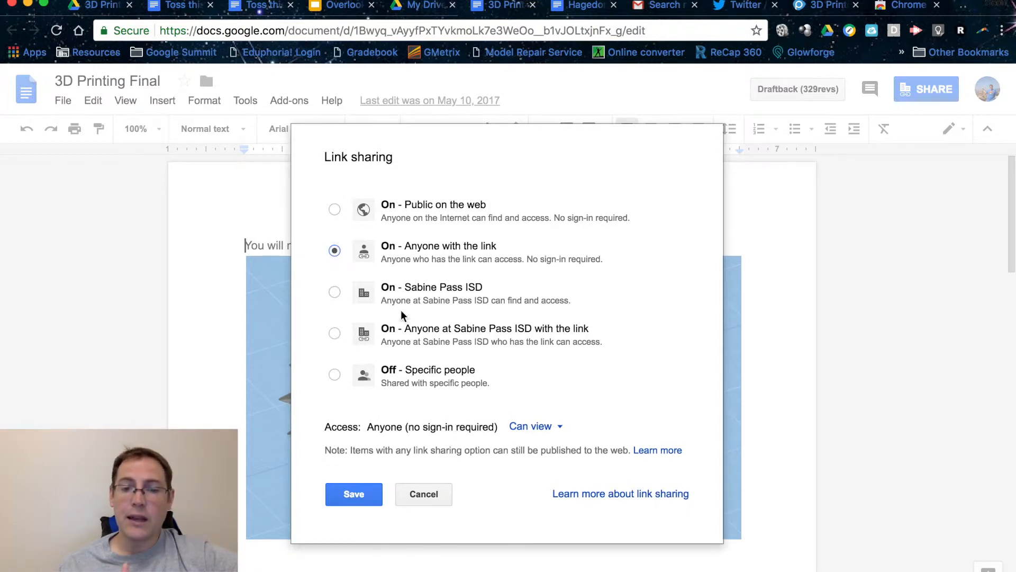
{"action": "left_click", "coordinate": [335, 334]}
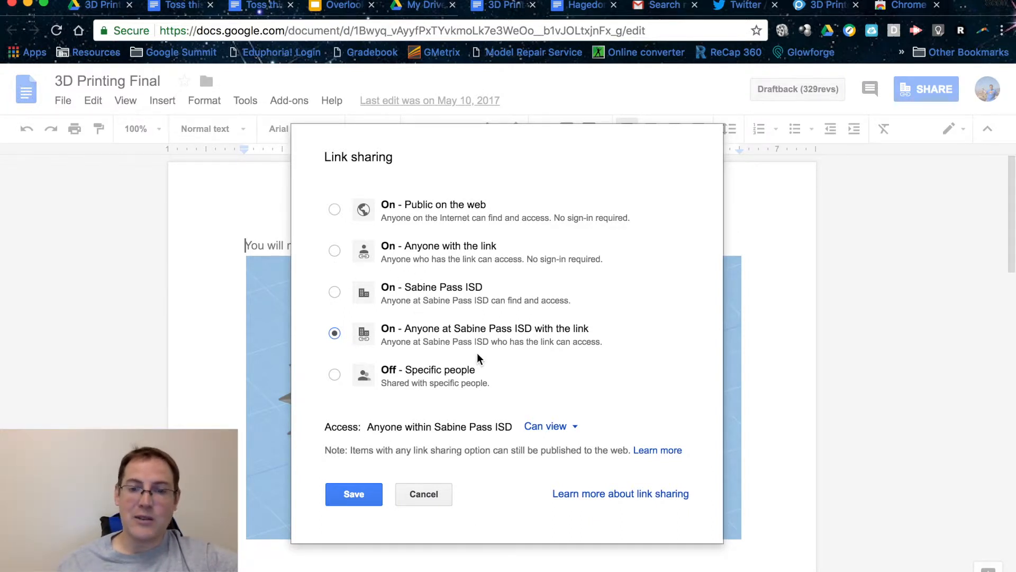
{"action": "left_click", "coordinate": [424, 494]}
{"action": "left_click", "coordinate": [355, 461]}
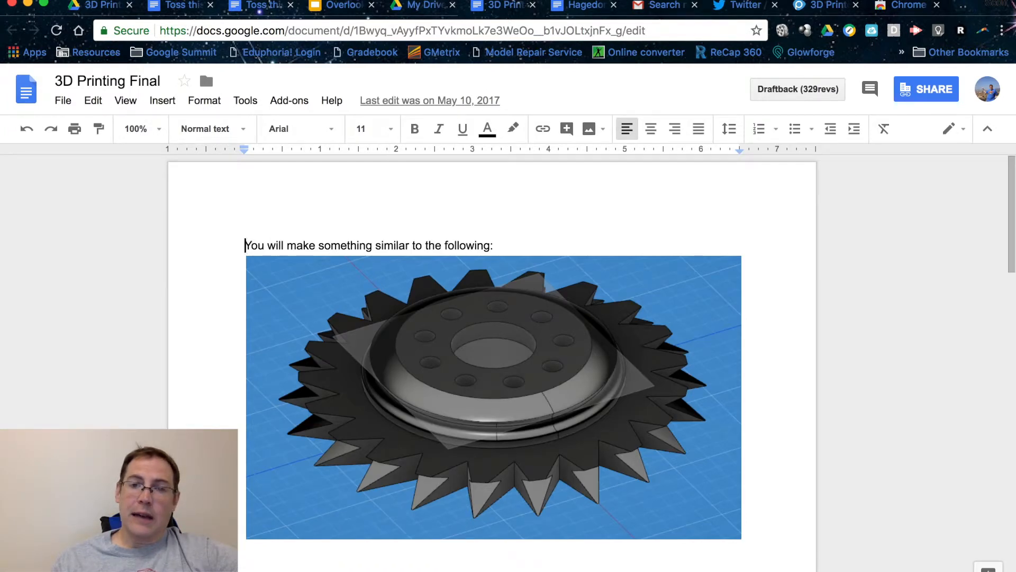
- Replace "edit" with "copy" at the end of the 3D Printing Final document's address and copy the full link
{"action": "left_click", "coordinate": [445, 31]}
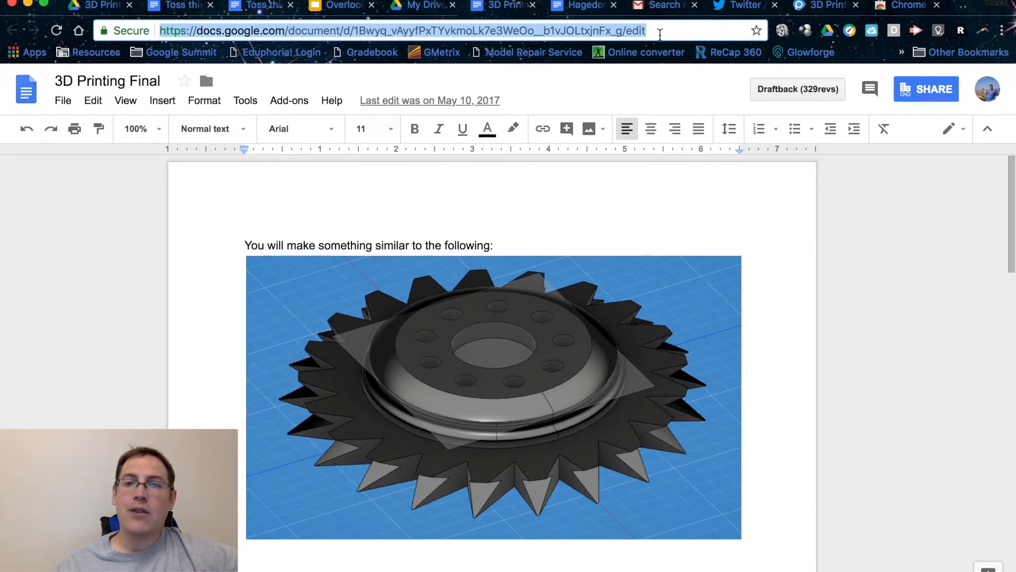
{"action": "left_click", "coordinate": [661, 34]}
{"action": "left_click_drag", "start_coordinate": [654, 32], "coordinate": [625, 33]}
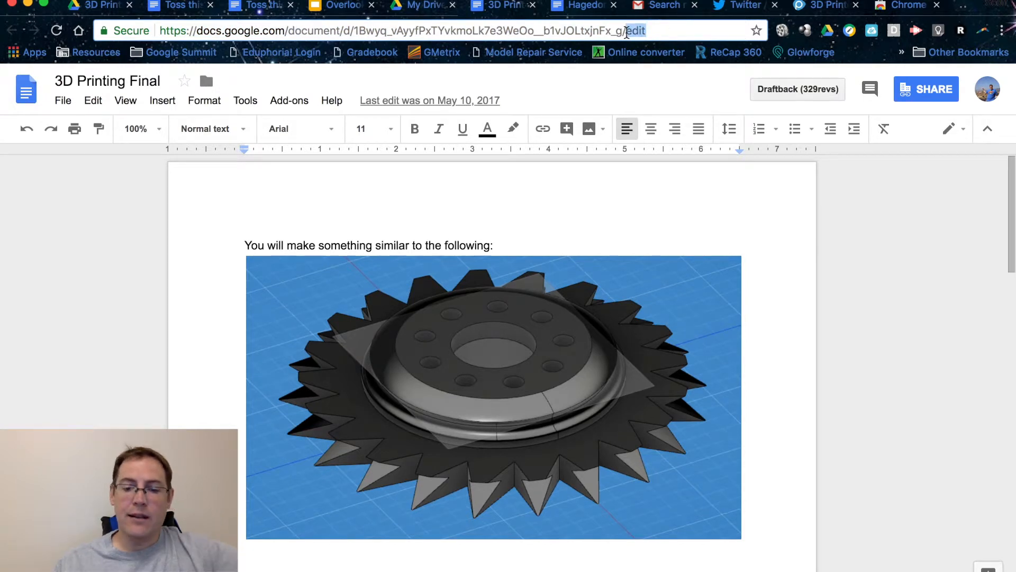
{"action": "type", "text": "copy"}
{"action": "left_click_drag", "start_coordinate": [607, 31], "coordinate": [104, 26]}
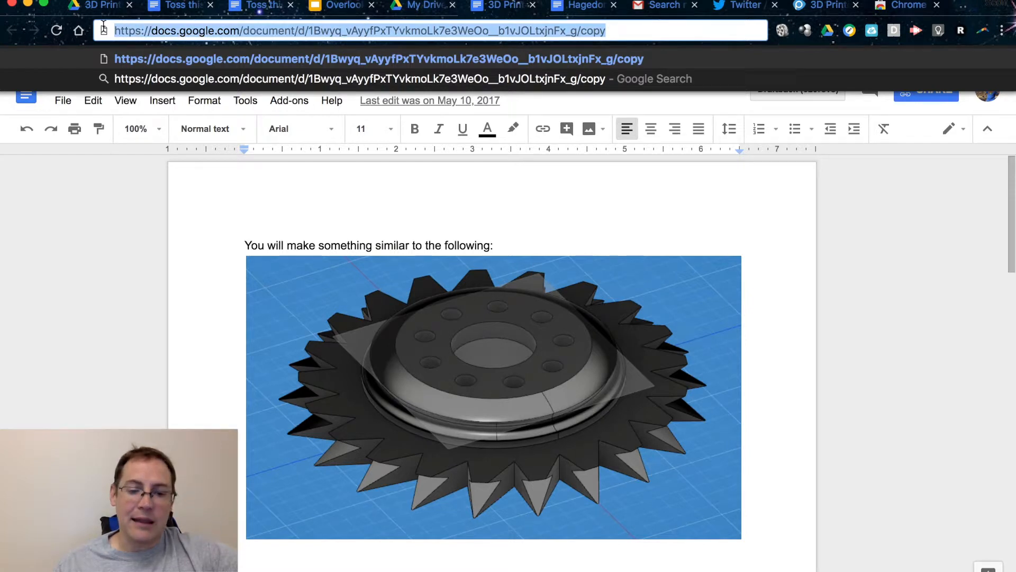
{"action": "left_click", "coordinate": [511, 211]}
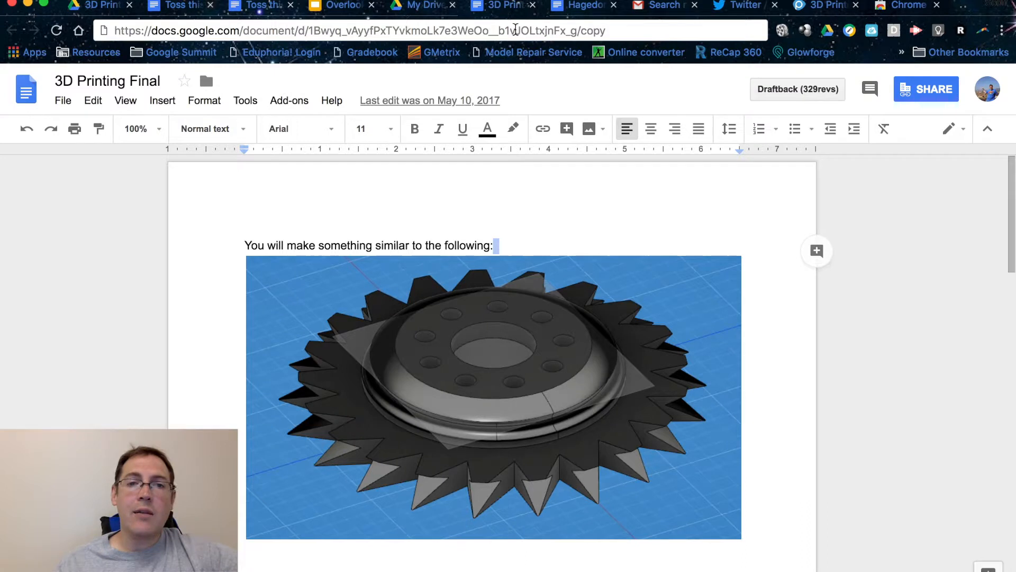
- Switch to Gmail and send a new message containing the copied /copy link to your own school email address
{"action": "left_click", "coordinate": [657, 6]}
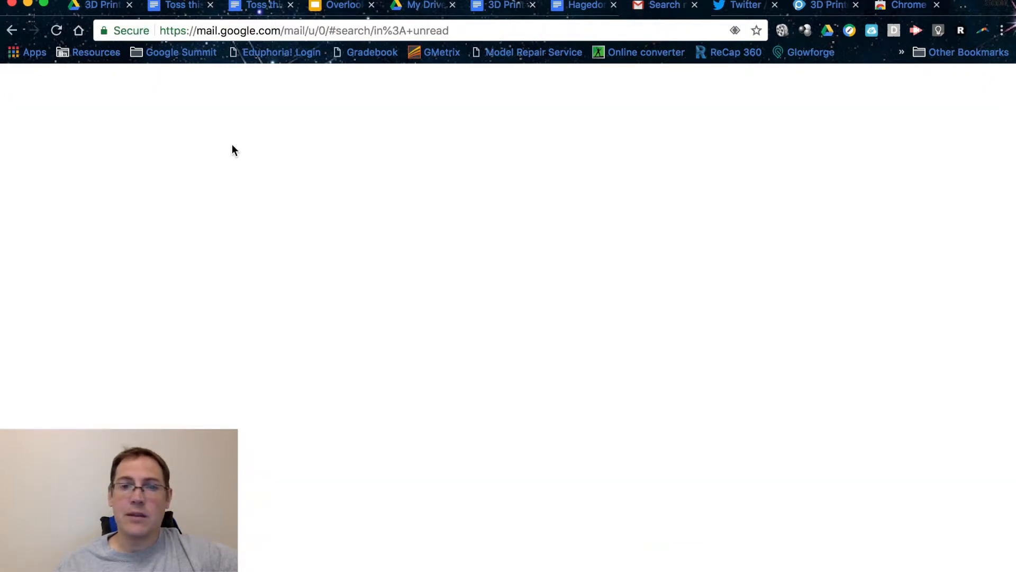
{"action": "left_click", "coordinate": [100, 144]}
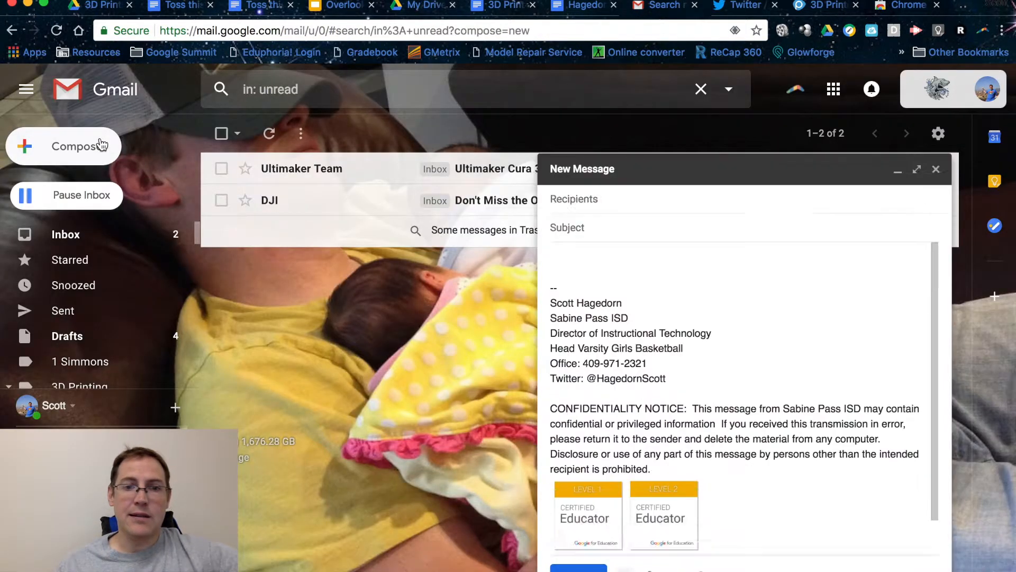
{"action": "type", "text": "shage"}
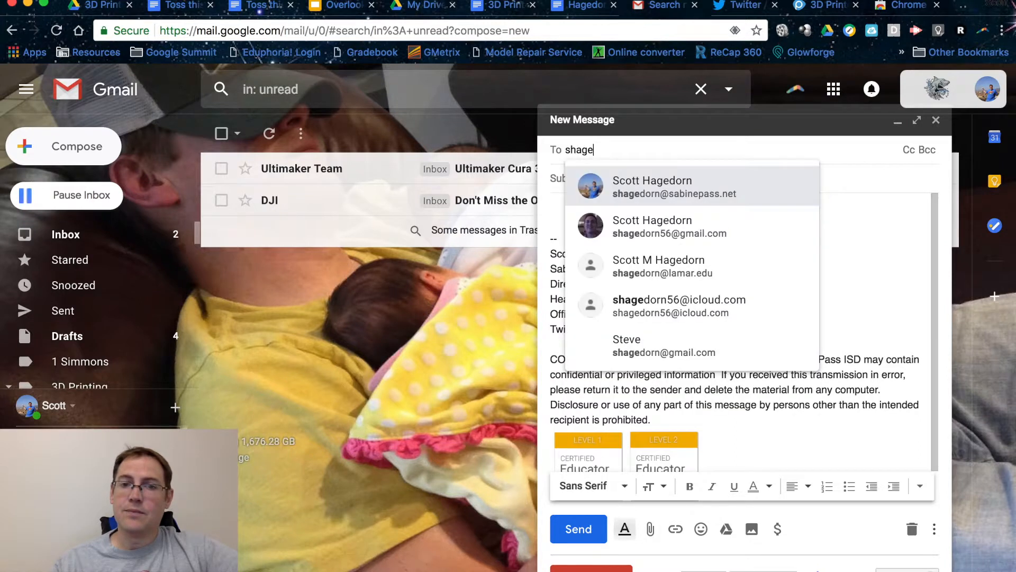
{"action": "left_click", "coordinate": [639, 189]}
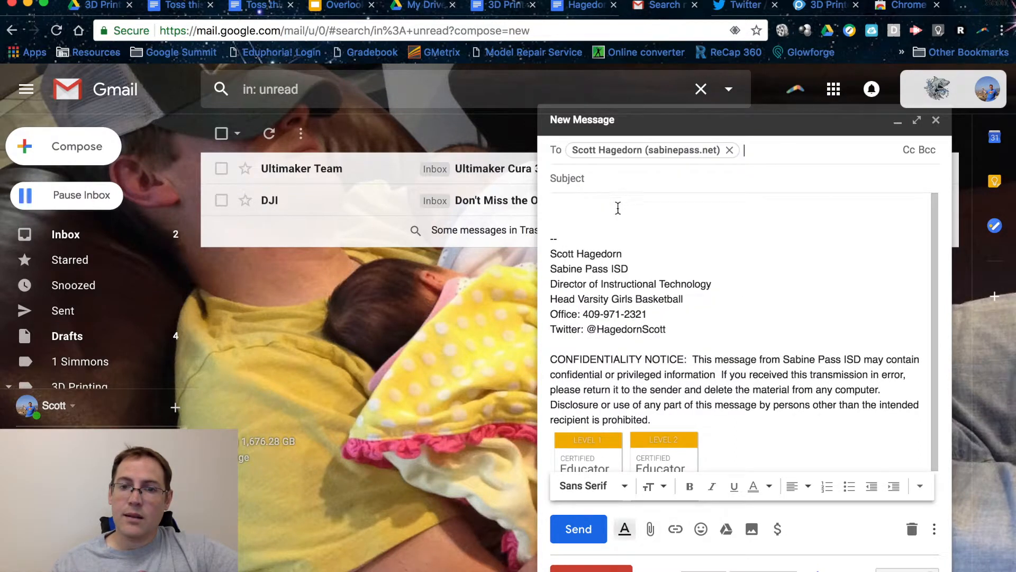
{"action": "left_click", "coordinate": [617, 210]}
{"action": "key", "text": "super+v"}
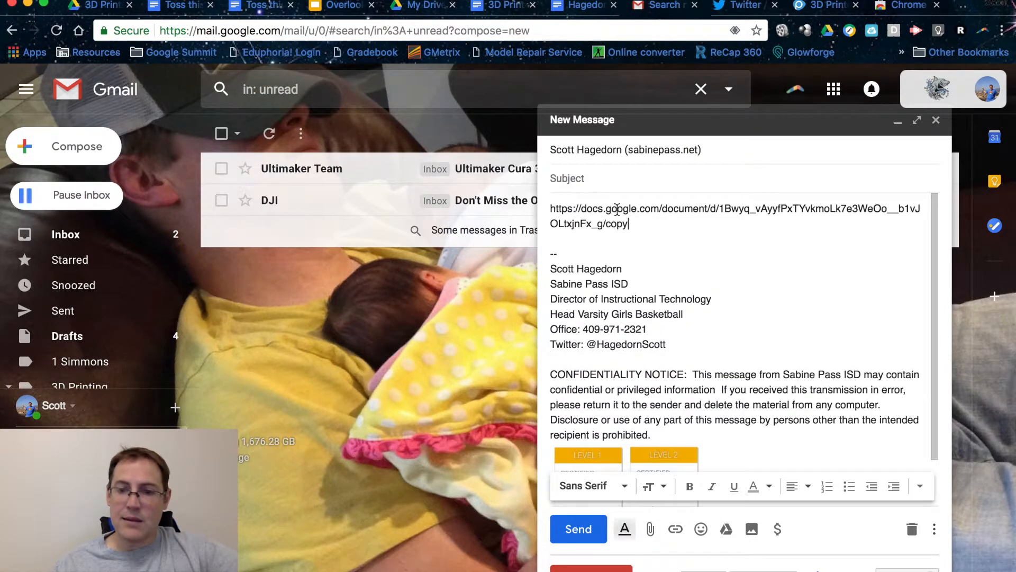
{"action": "left_click", "coordinate": [578, 528]}
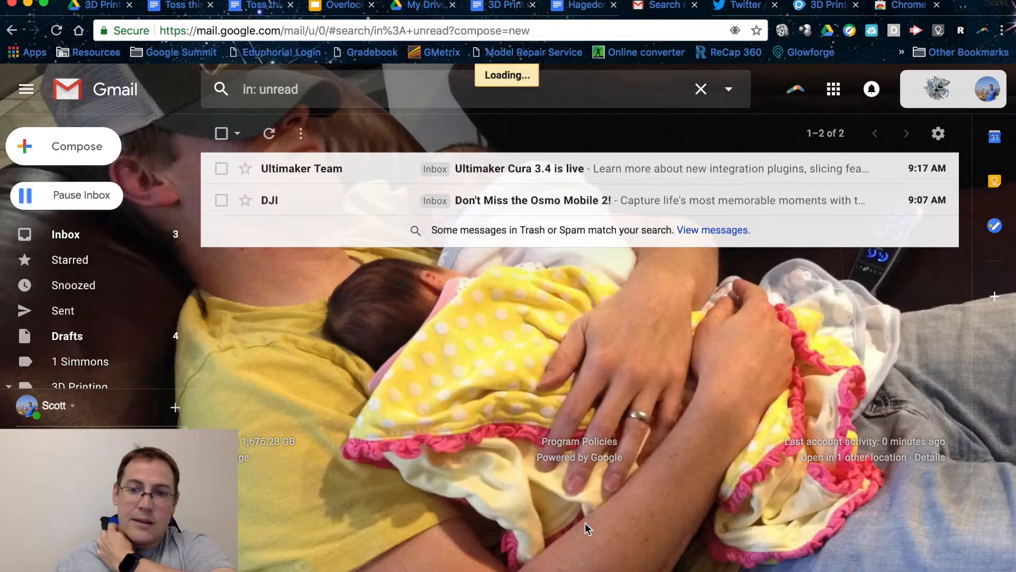
- Rerun the unread mail search, test the copy link from the received message, and return to the 3D Printing Final document
{"action": "left_click", "coordinate": [301, 87]}
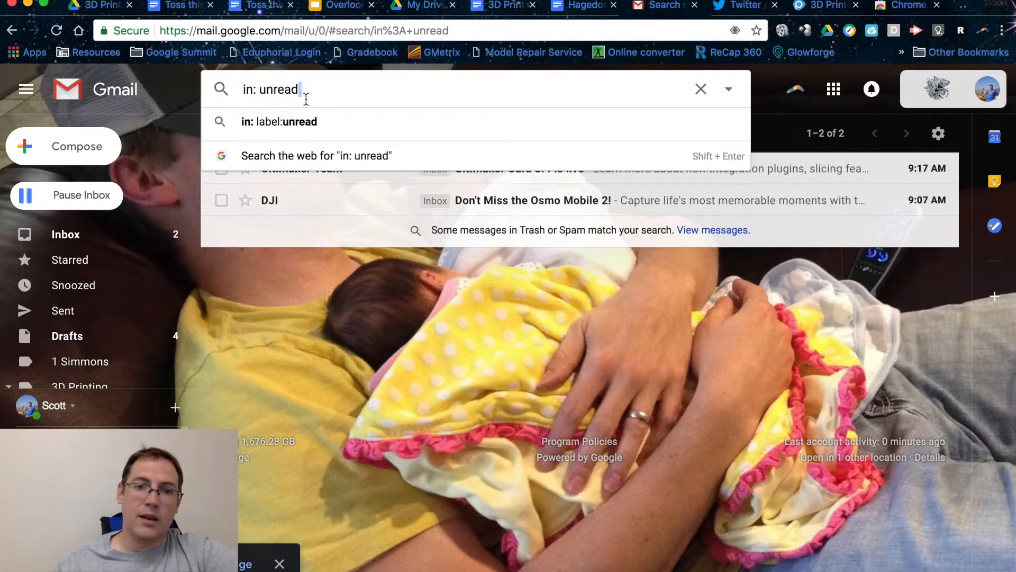
{"action": "key", "text": "super+a"}
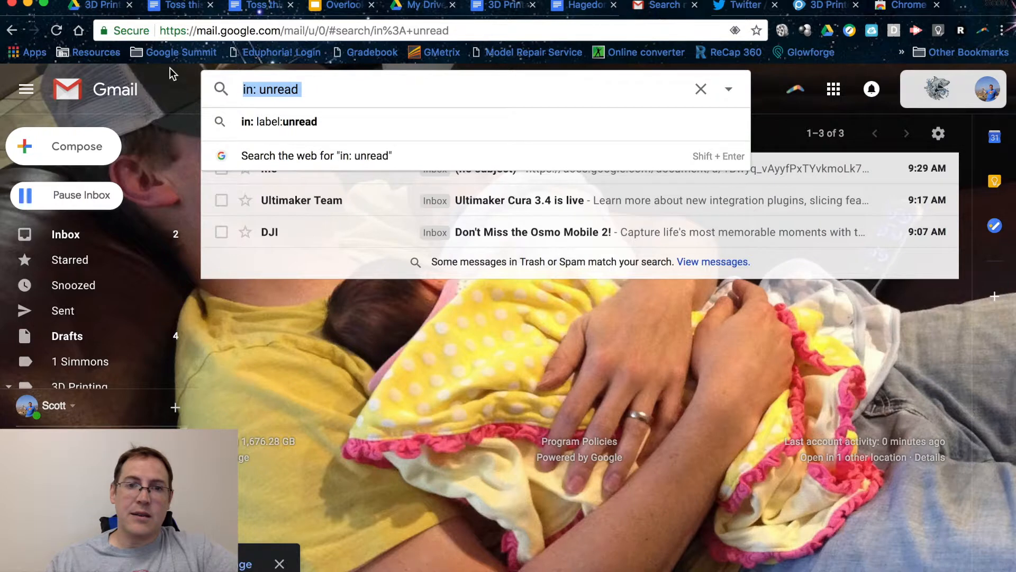
{"action": "left_click", "coordinate": [322, 90]}
{"action": "key", "text": "Return"}
{"action": "left_click", "coordinate": [532, 169]}
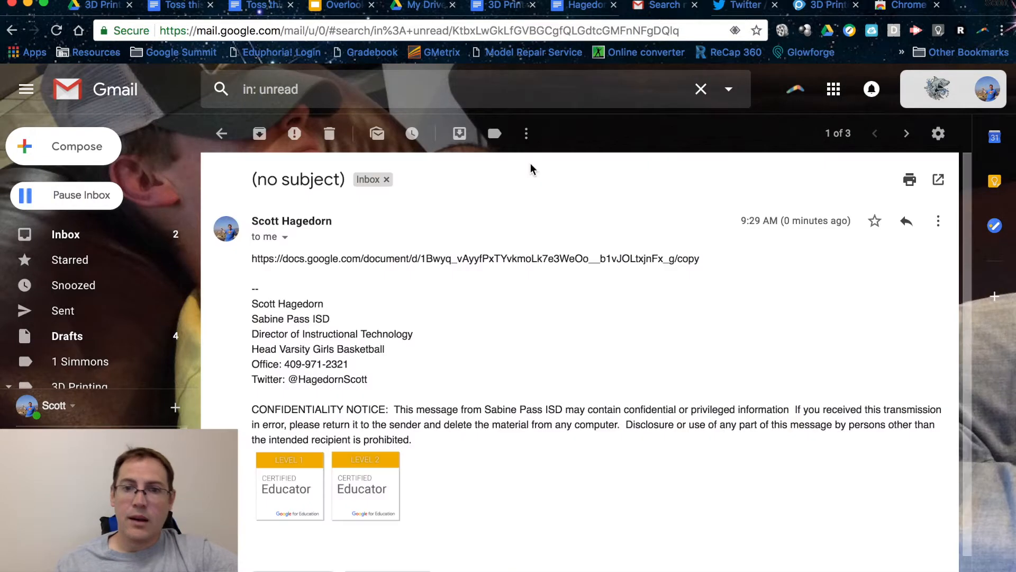
{"action": "left_click", "coordinate": [649, 263]}
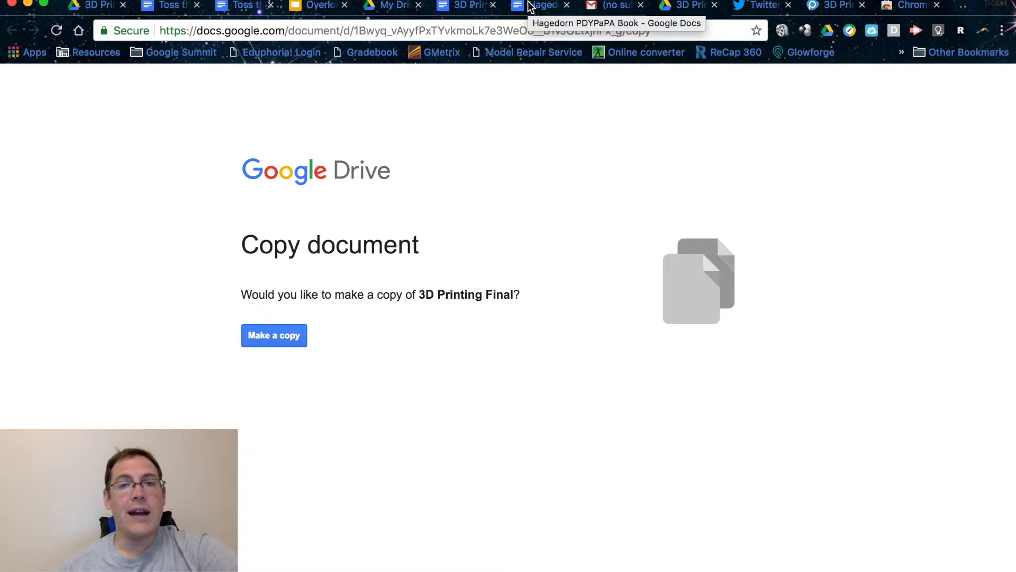
{"action": "left_click", "coordinate": [462, 6]}
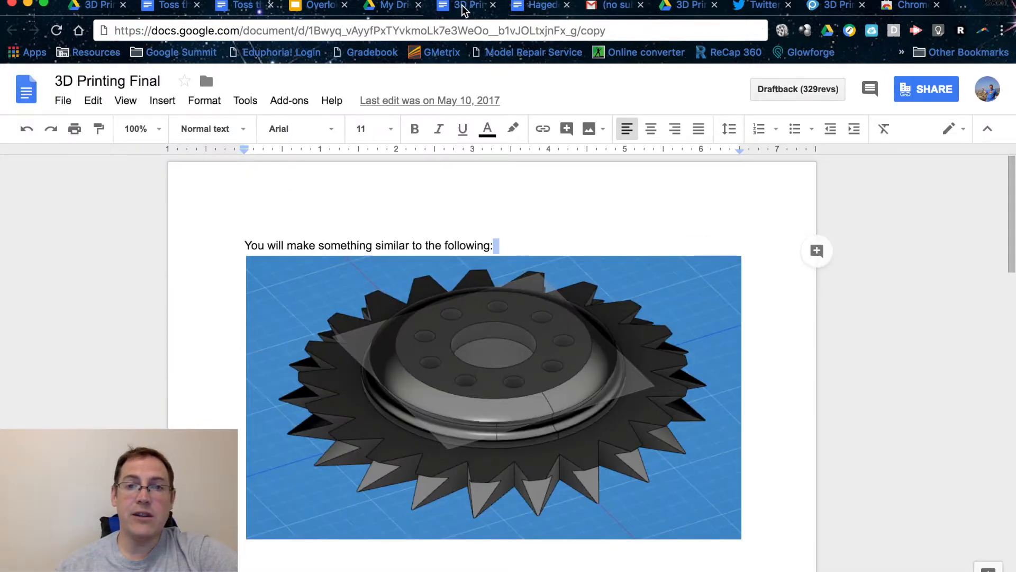
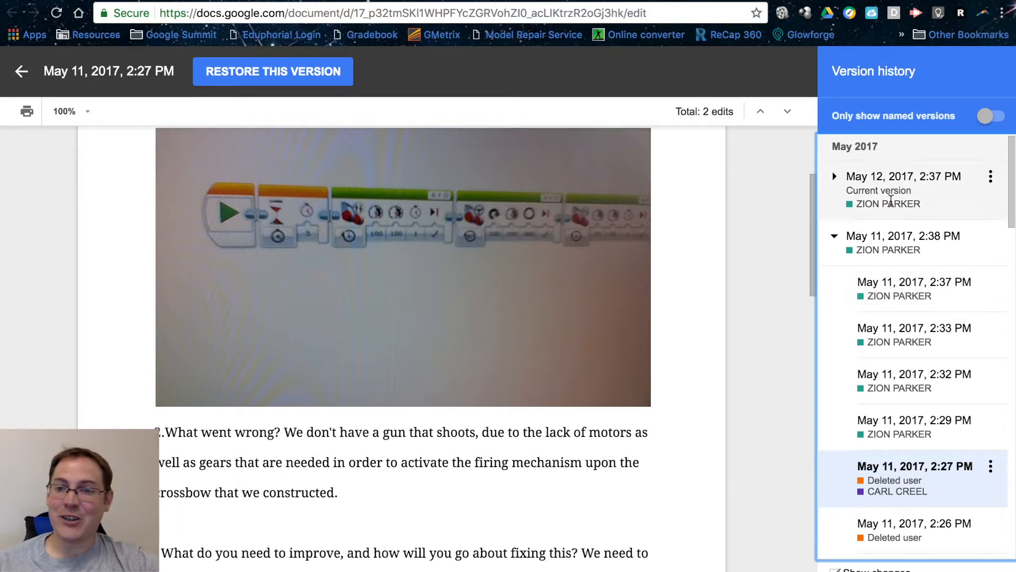
- Review the edits in the May 12, 2017, 2:37 PM version of the BattleBot document and leave the version history
{"action": "left_click", "coordinate": [890, 198]}
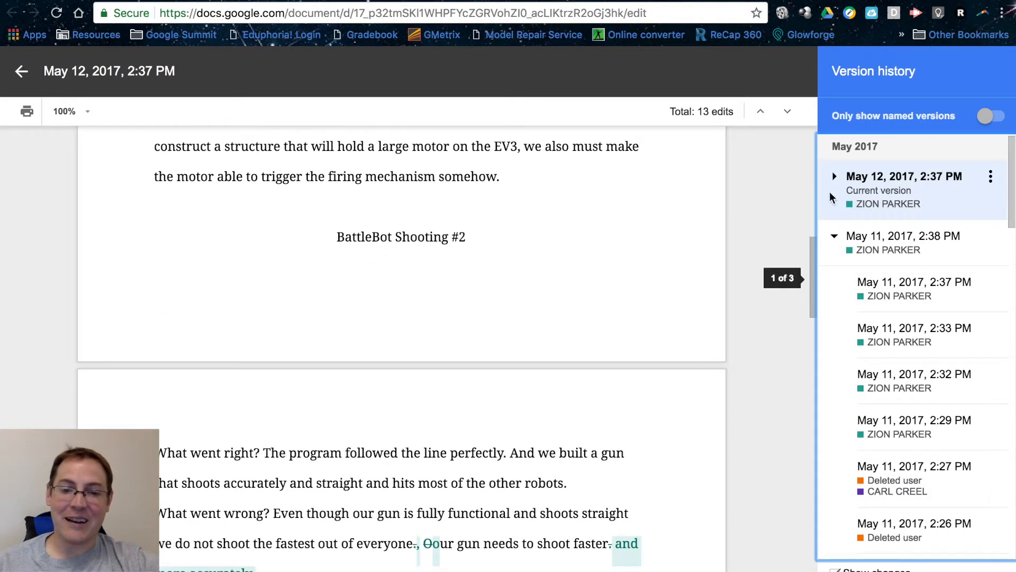
{"action": "scroll", "coordinate": [519, 530], "scroll_direction": "down", "scroll_amount": 3}
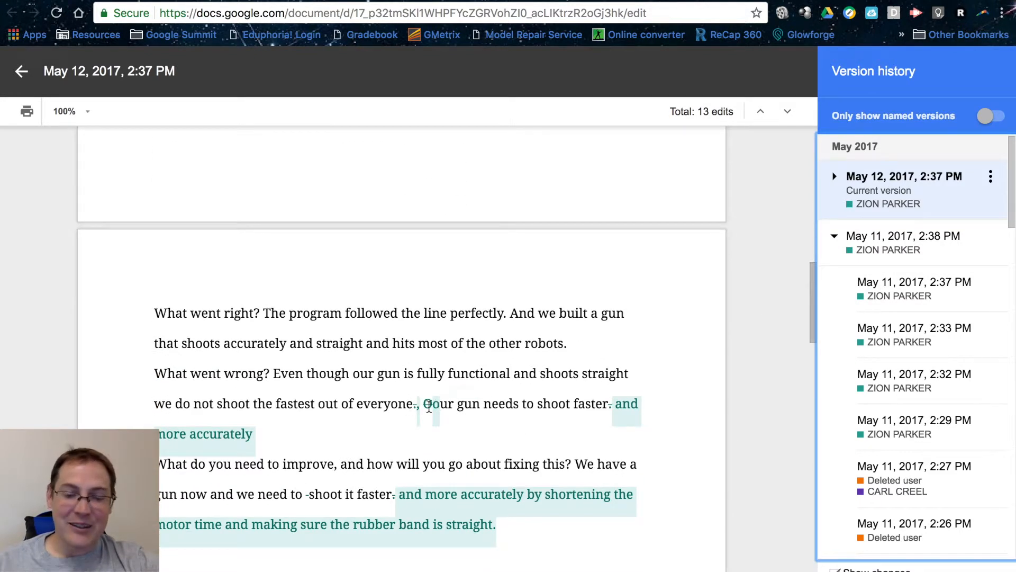
{"action": "scroll", "coordinate": [277, 494], "scroll_direction": "down", "scroll_amount": 5}
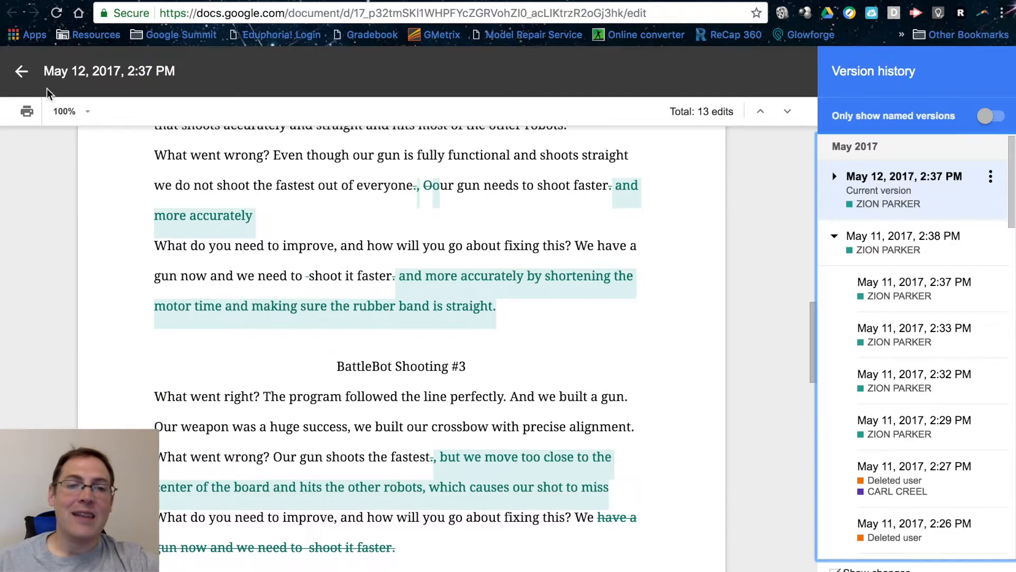
{"action": "left_click", "coordinate": [22, 74]}
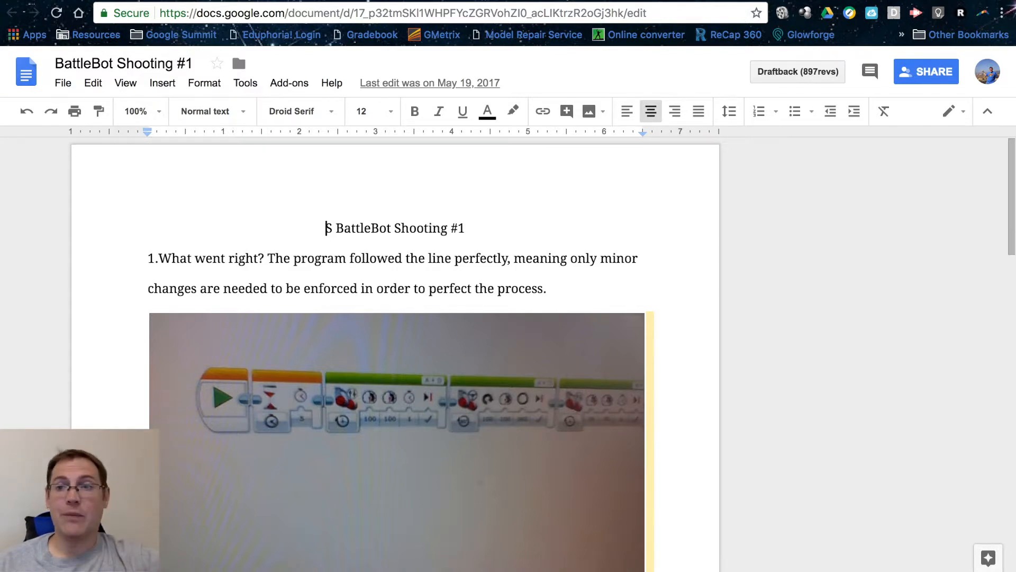
- Switch to the Chrome Web Store and search for the "draftback" extension
{"action": "left_click", "coordinate": [413, 1]}
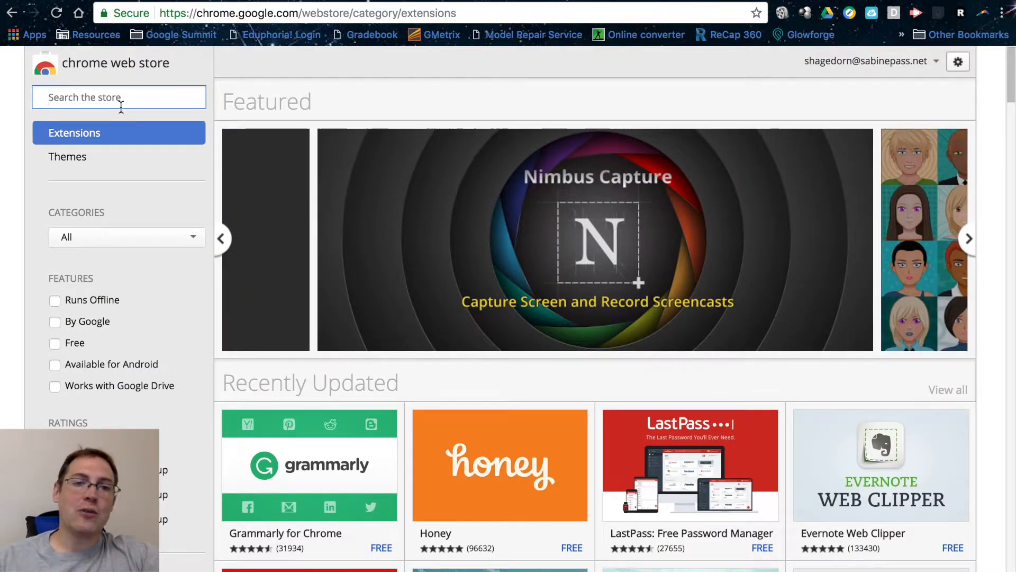
{"action": "type", "text": "draftback"}
{"action": "key", "text": "Return"}
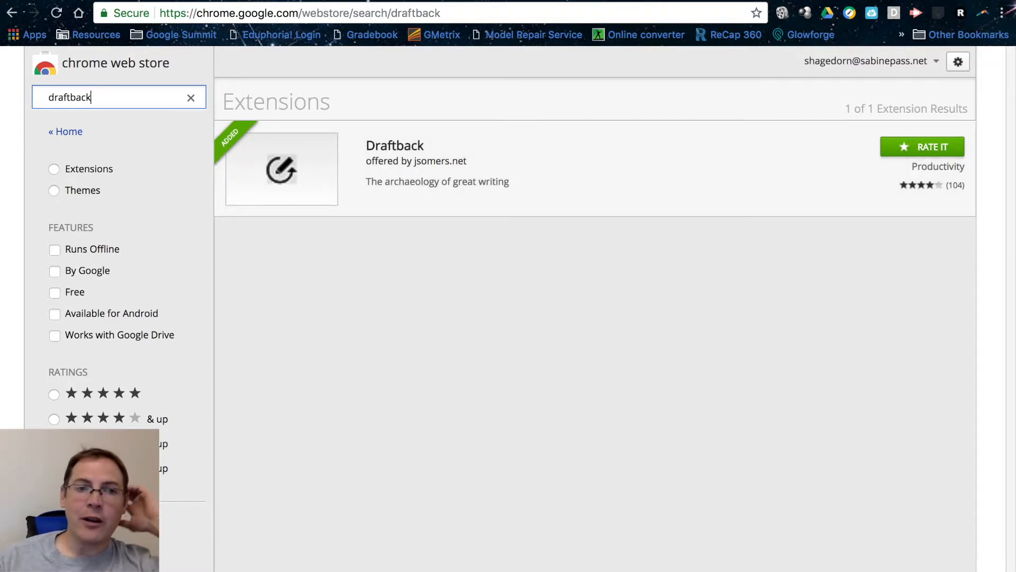
- Play the stored Draftback revisions of the 3D Printing Final document, pause the playback and examine the text at that point
{"action": "left_click", "coordinate": [423, 1]}
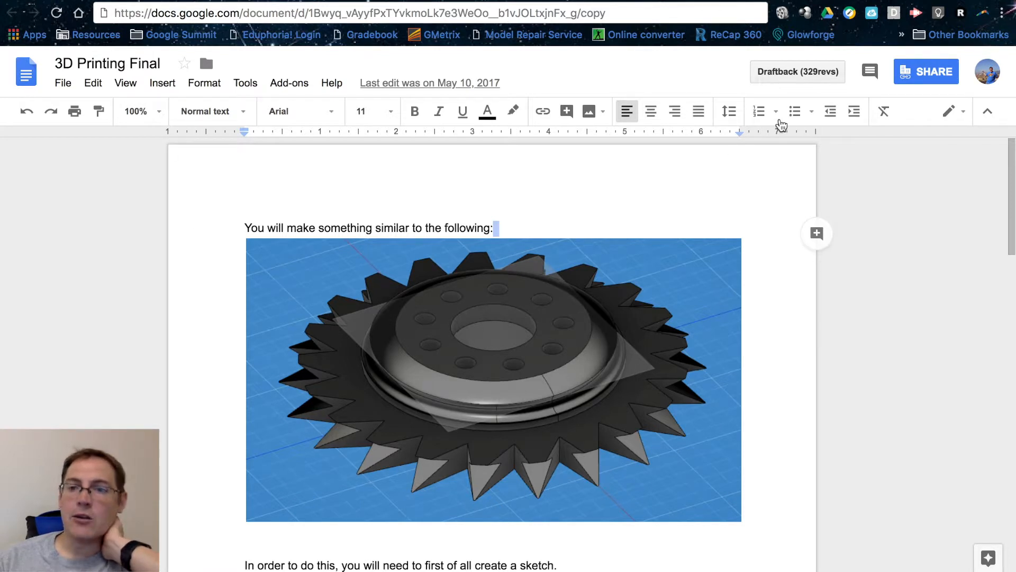
{"action": "left_click", "coordinate": [782, 74]}
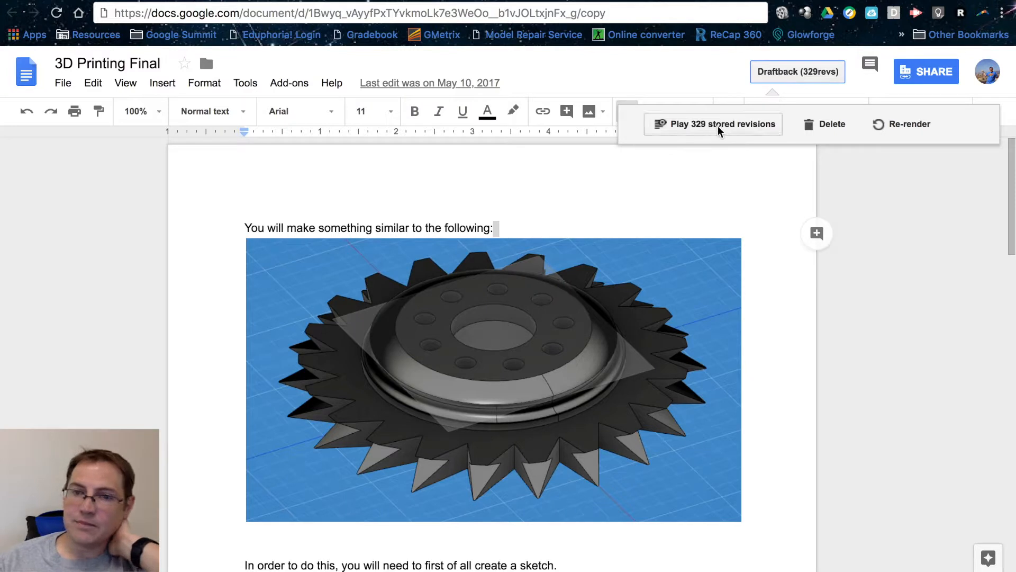
{"action": "left_click", "coordinate": [692, 126]}
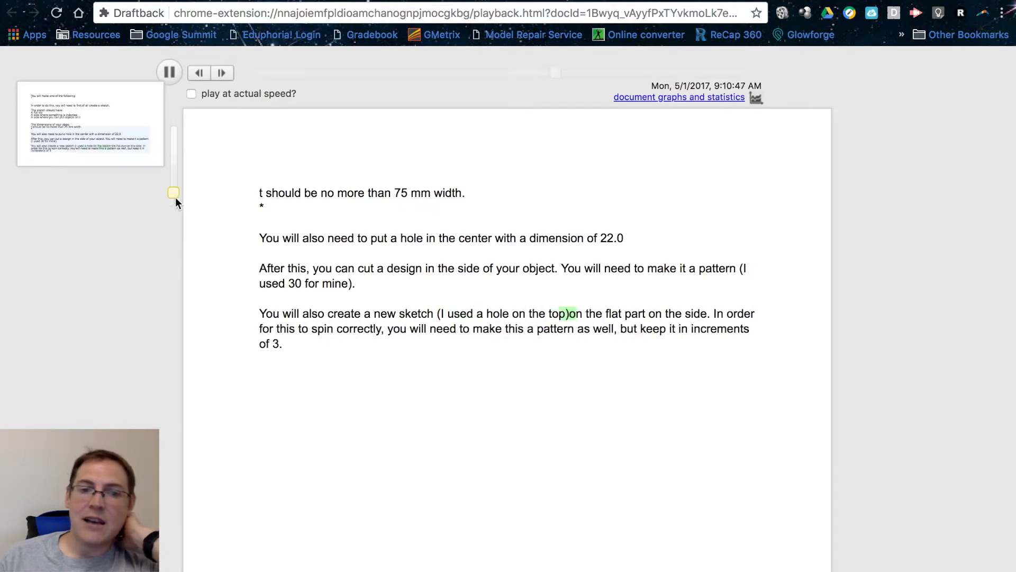
{"action": "left_click", "coordinate": [138, 151]}
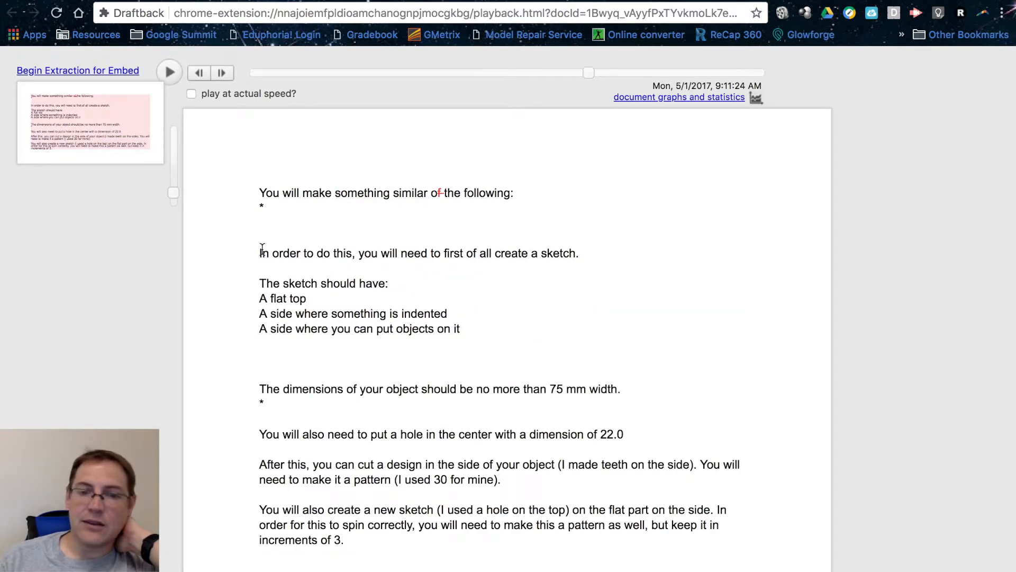
{"action": "scroll", "coordinate": [333, 365], "scroll_direction": "down", "scroll_amount": 4}
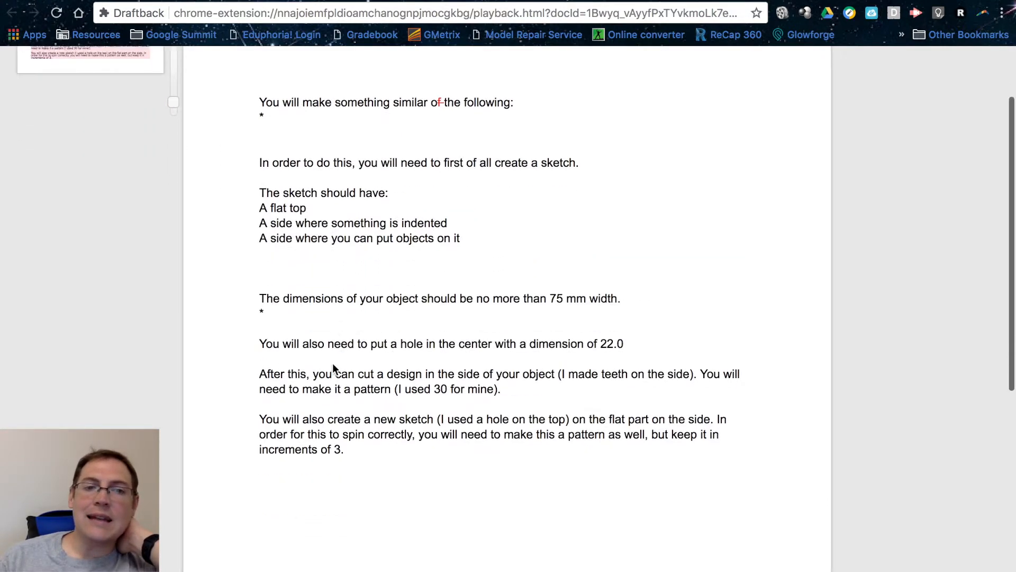
{"action": "scroll", "coordinate": [333, 363], "scroll_direction": "up", "scroll_amount": 4}
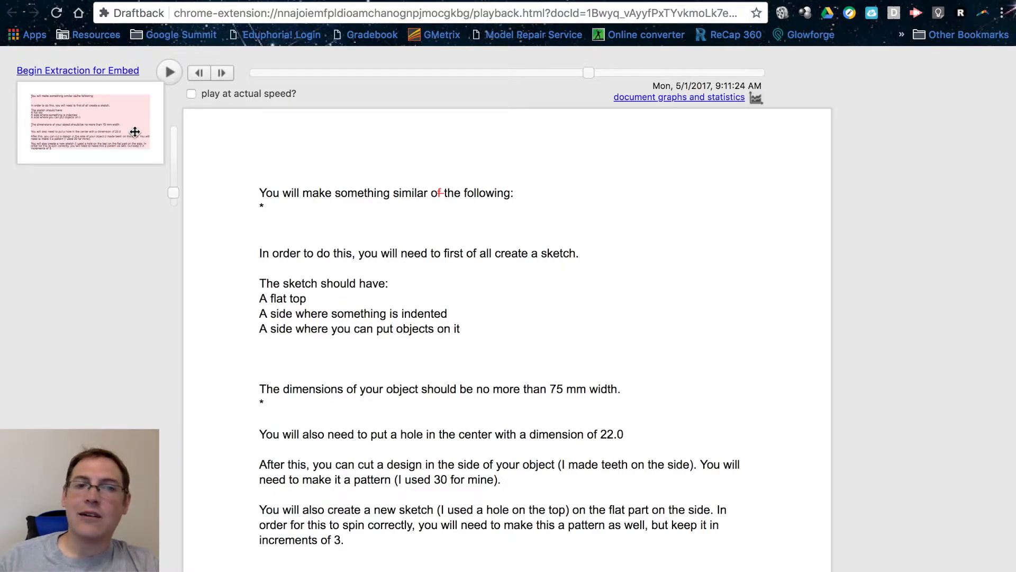
- Switch to the BattleBot Shooting #1 document, play its stored Draftback revisions and pause the playback
{"action": "left_click", "coordinate": [169, 0]}
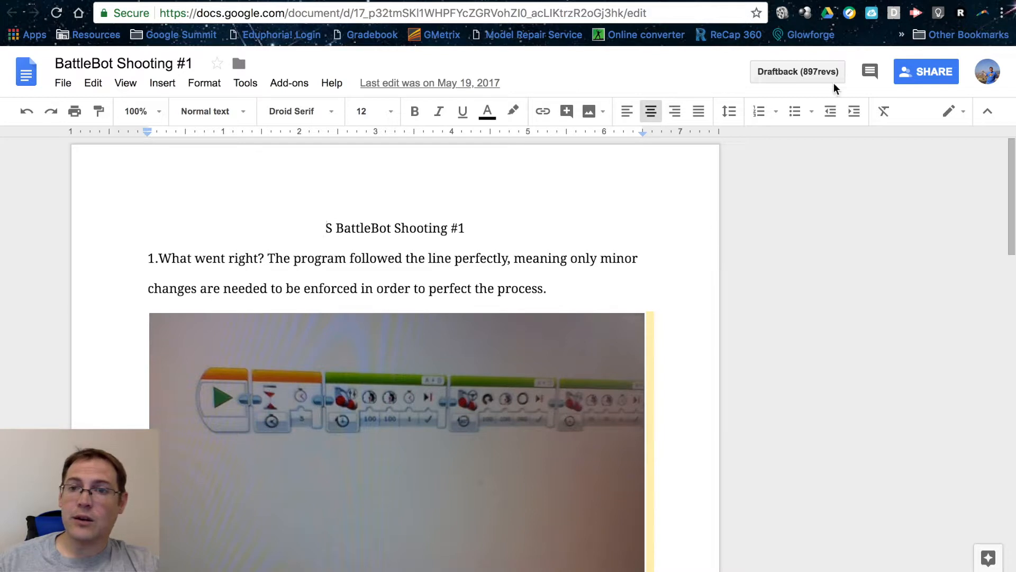
{"action": "left_click", "coordinate": [787, 73]}
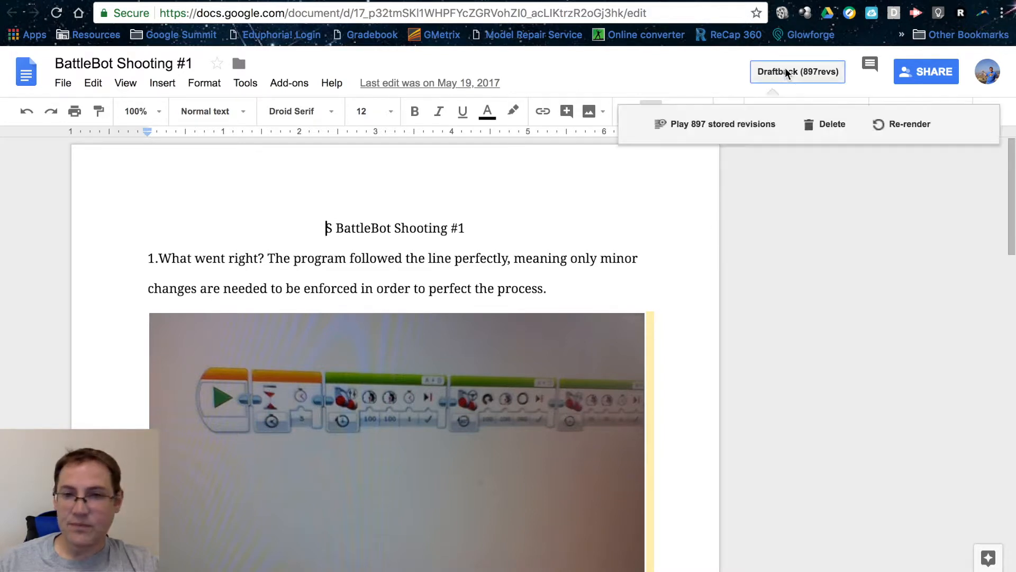
{"action": "left_click", "coordinate": [714, 129]}
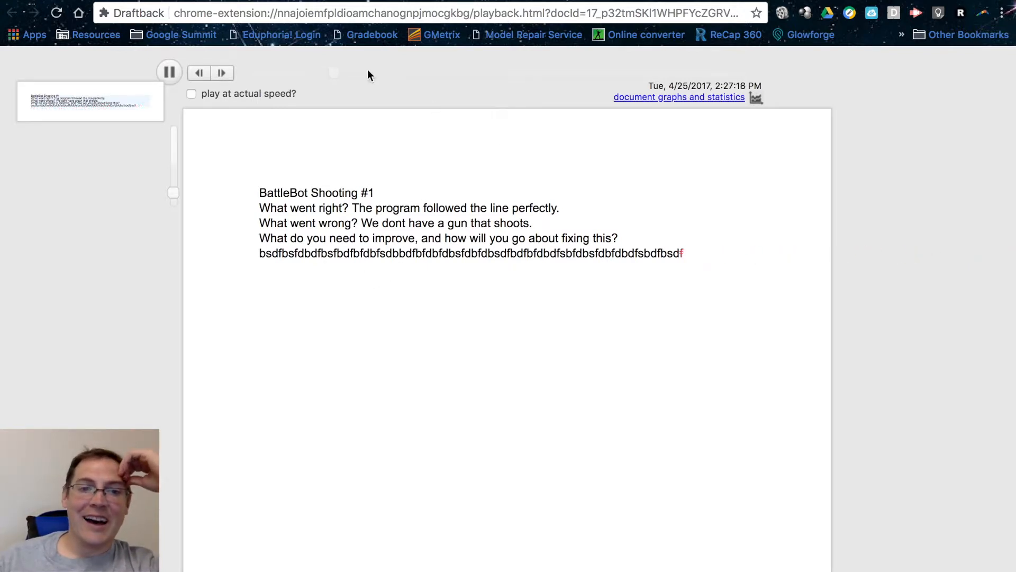
{"action": "left_click", "coordinate": [171, 70]}
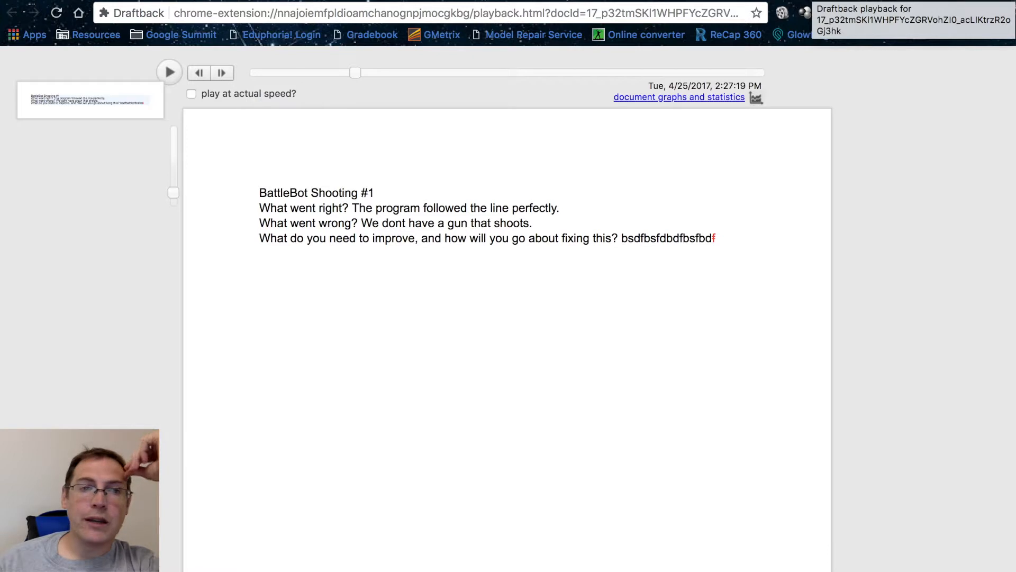
- Switch to the blank Toss this document and locate Explore among its tool commands without running it
{"action": "left_click", "coordinate": [362, 1]}
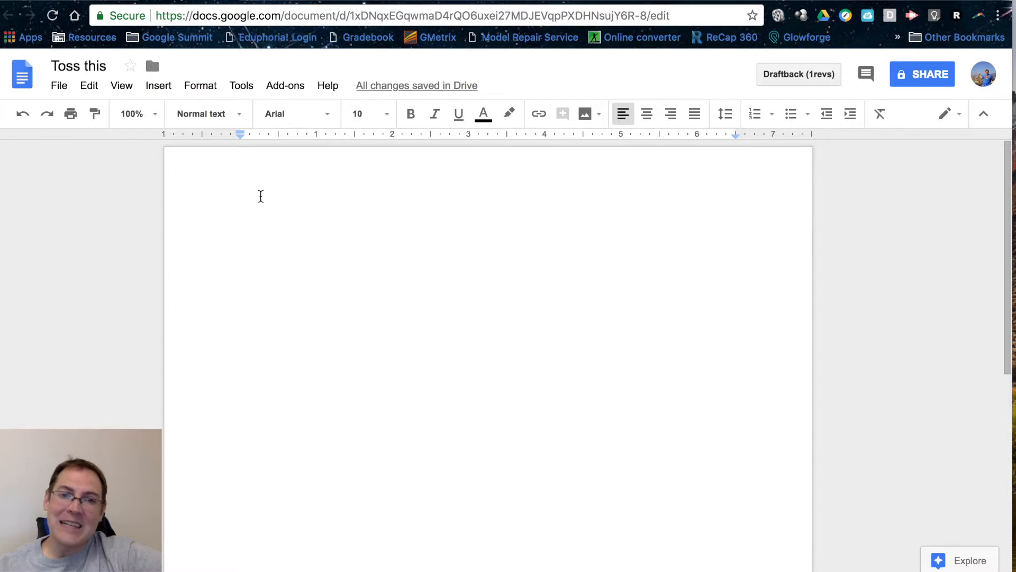
{"action": "left_click", "coordinate": [241, 86]}
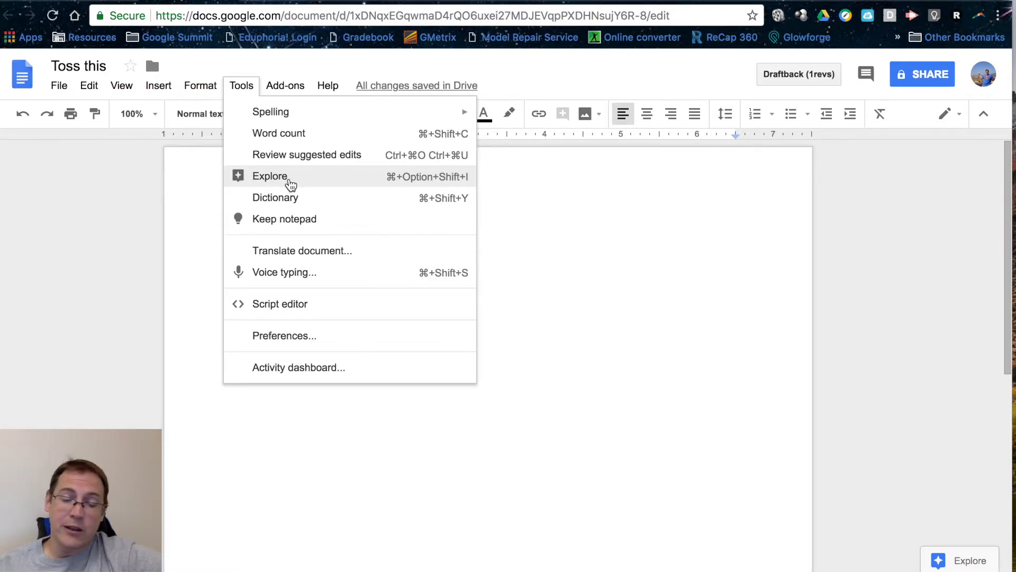
{"action": "key", "text": "Escape"}
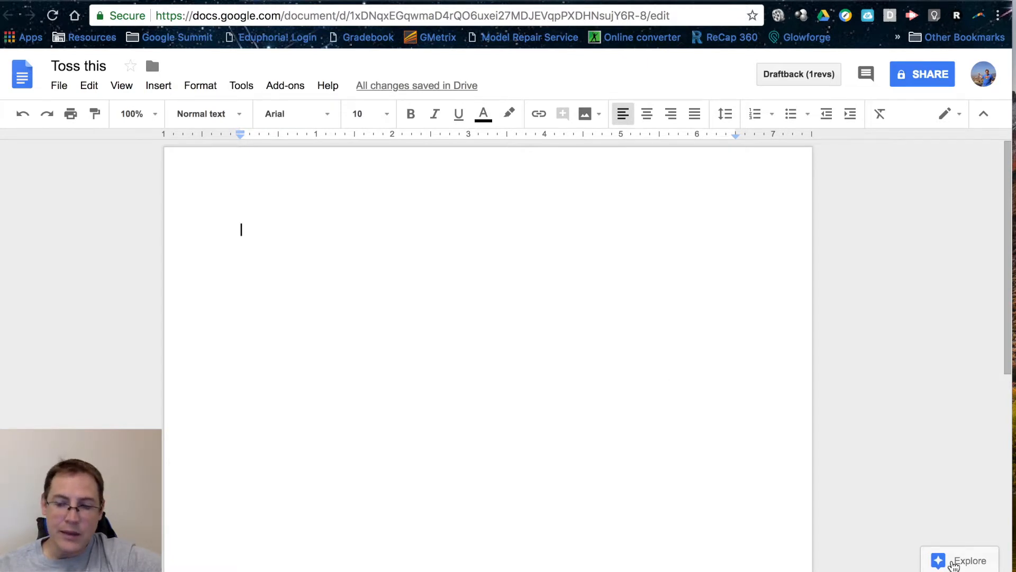
- Open the Explore tool in the blank document and search for "lion"
{"action": "left_click", "coordinate": [940, 564]}
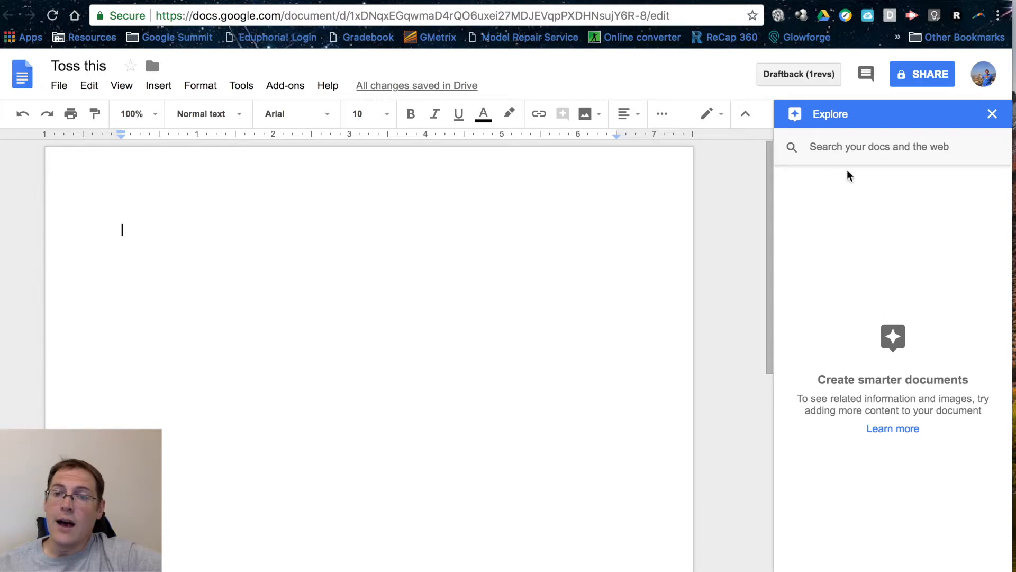
{"action": "left_click", "coordinate": [836, 154]}
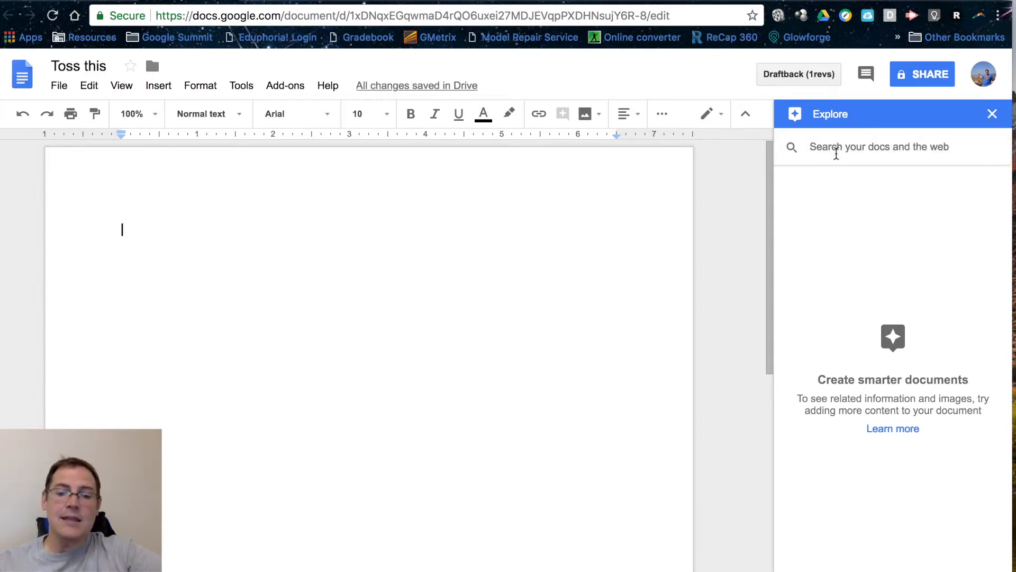
{"action": "type", "text": "Lino"}
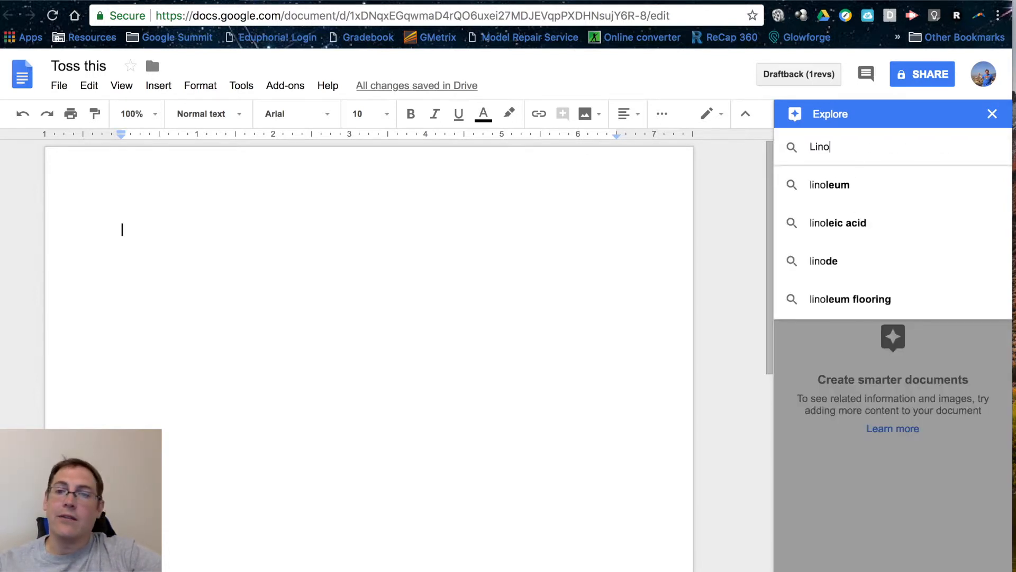
{"action": "key", "text": "BackSpace"}
{"action": "key", "text": "BackSpace"}
{"action": "type", "text": "on"}
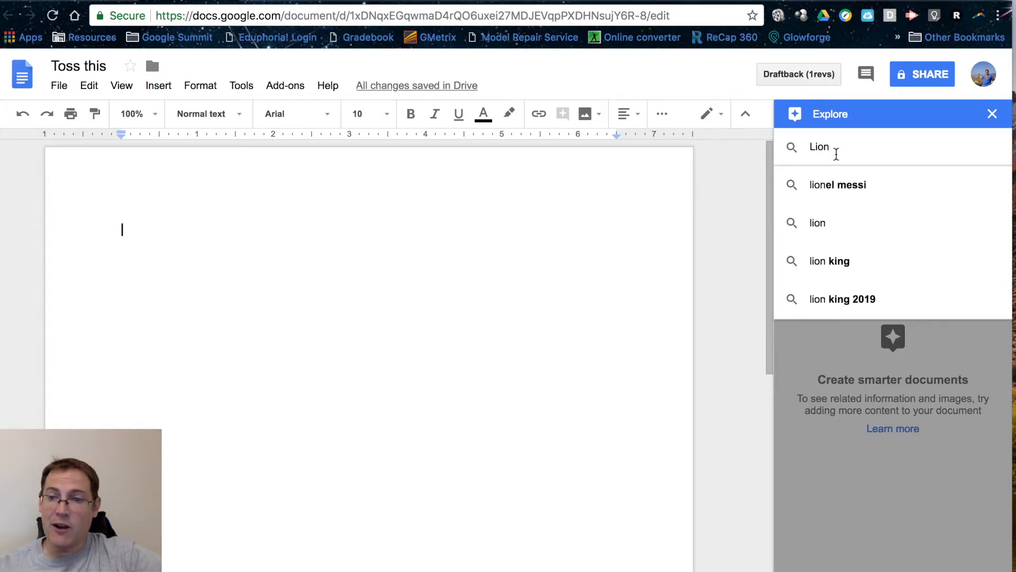
{"action": "left_click", "coordinate": [818, 225]}
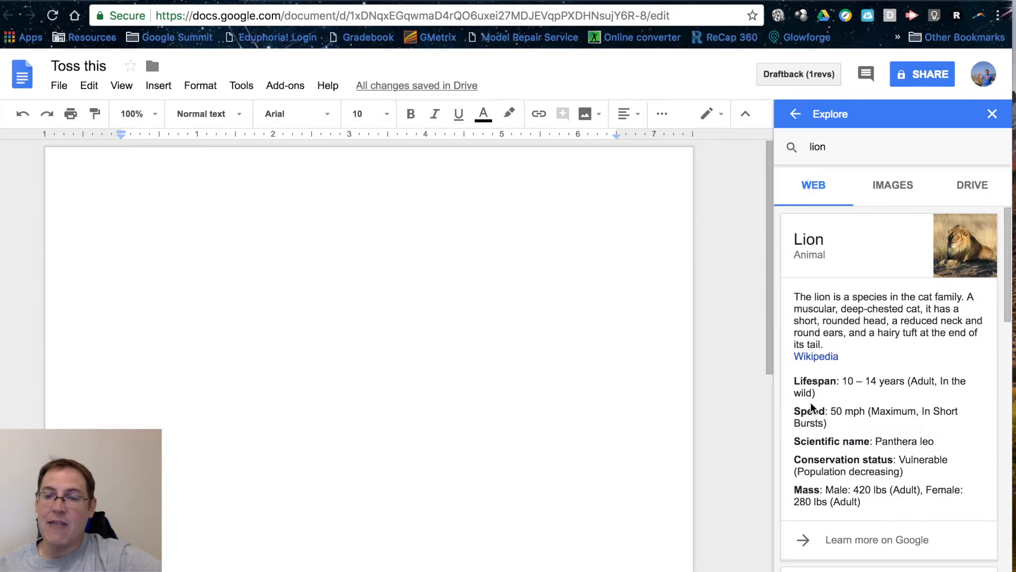
- Copy the first sentence of the Lion - Wikipedia web result, ending in "(Felidae).", into the blank document
{"action": "scroll", "coordinate": [812, 405], "scroll_direction": "down", "scroll_amount": 1}
{"action": "scroll", "coordinate": [811, 404], "scroll_direction": "down", "scroll_amount": 1}
{"action": "scroll", "coordinate": [815, 386], "scroll_direction": "up", "scroll_amount": 2}
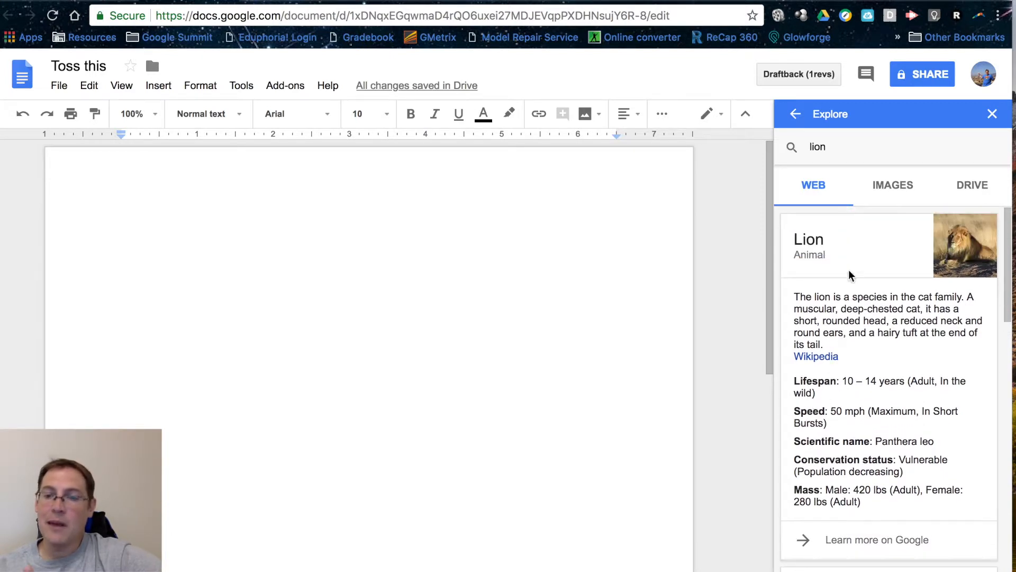
{"action": "scroll", "coordinate": [848, 402], "scroll_direction": "down", "scroll_amount": 4}
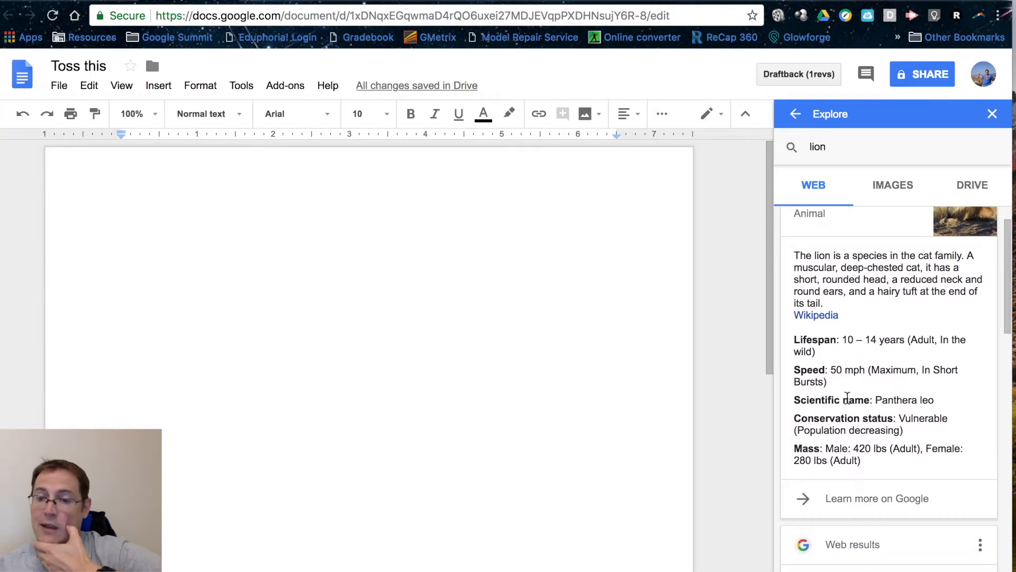
{"action": "scroll", "coordinate": [848, 399], "scroll_direction": "down", "scroll_amount": 10}
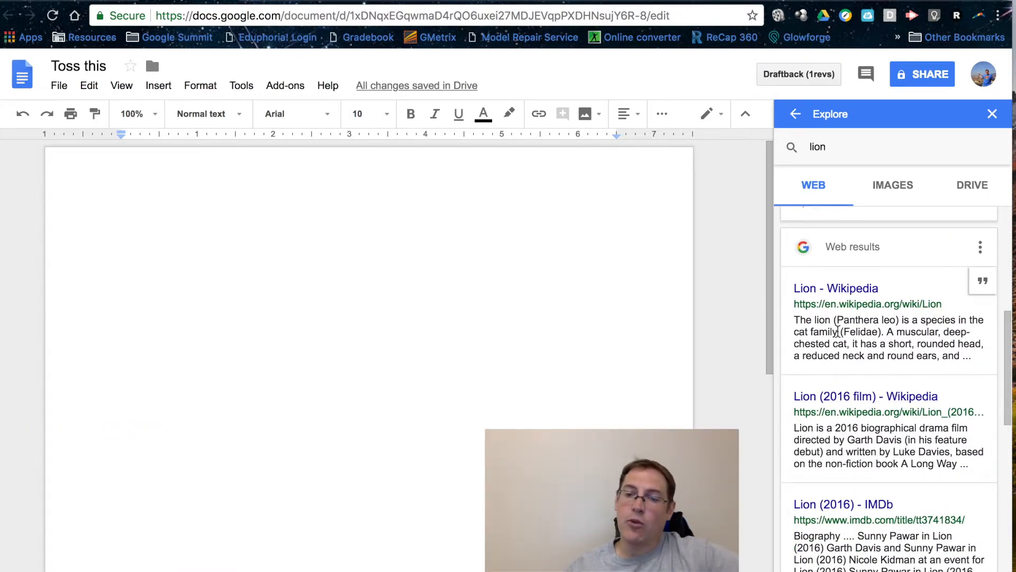
{"action": "left_click_drag", "start_coordinate": [798, 320], "coordinate": [893, 333]}
{"action": "key", "text": "ctrl+c"}
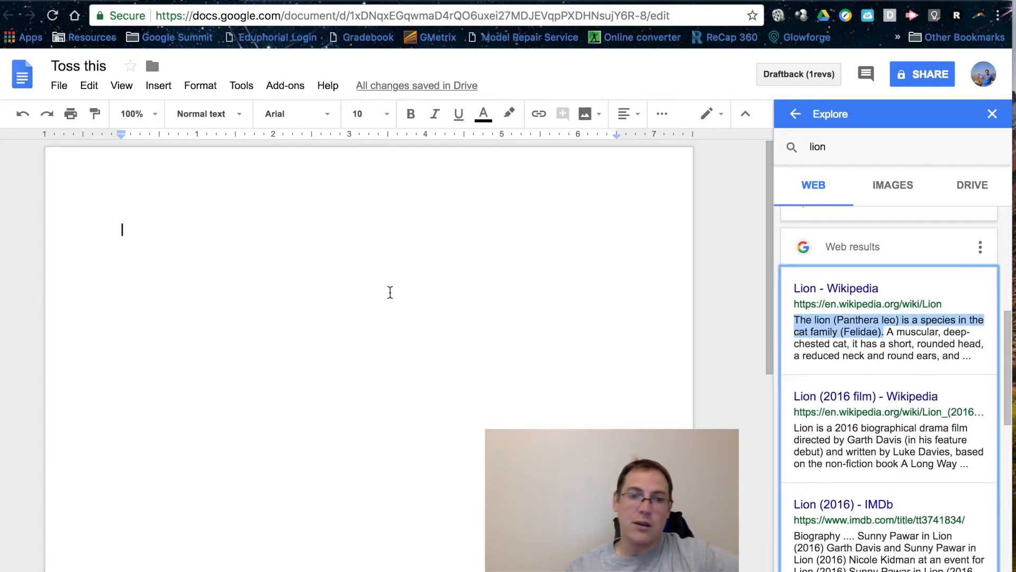
{"action": "double_click", "coordinate": [204, 232]}
{"action": "key", "text": "ctrl+v"}
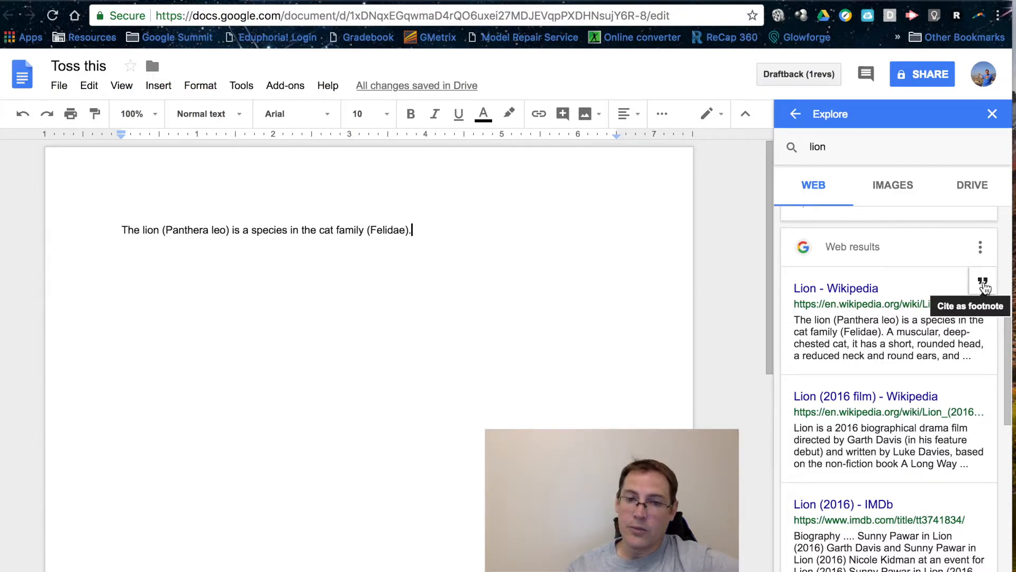
- Cite the Lion - Wikipedia result as a footnote on the pasted sentence and check the citation at the page's end
{"action": "left_click", "coordinate": [983, 286]}
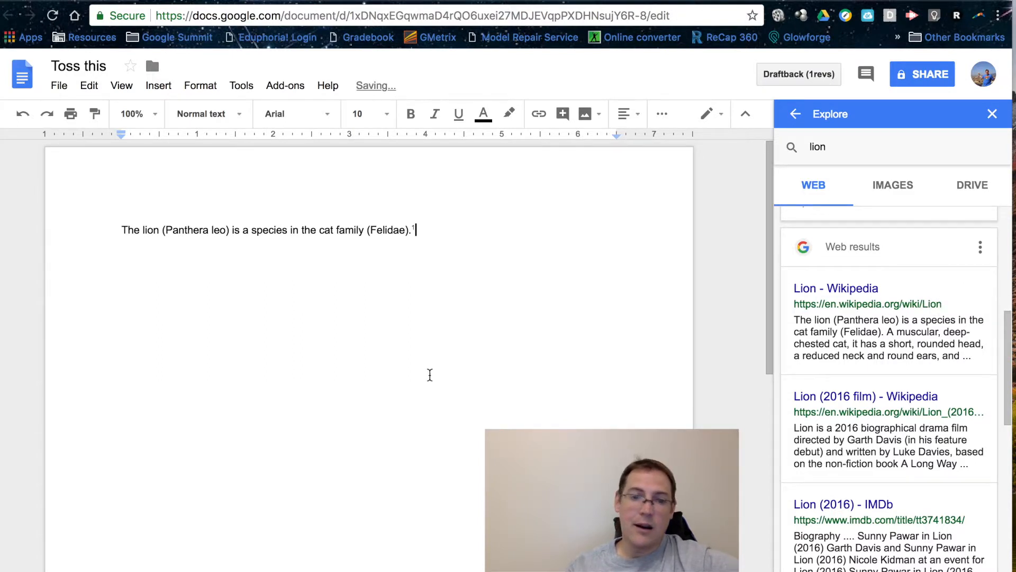
{"action": "scroll", "coordinate": [421, 398], "scroll_direction": "down", "scroll_amount": 1}
{"action": "scroll", "coordinate": [422, 398], "scroll_direction": "down", "scroll_amount": 4}
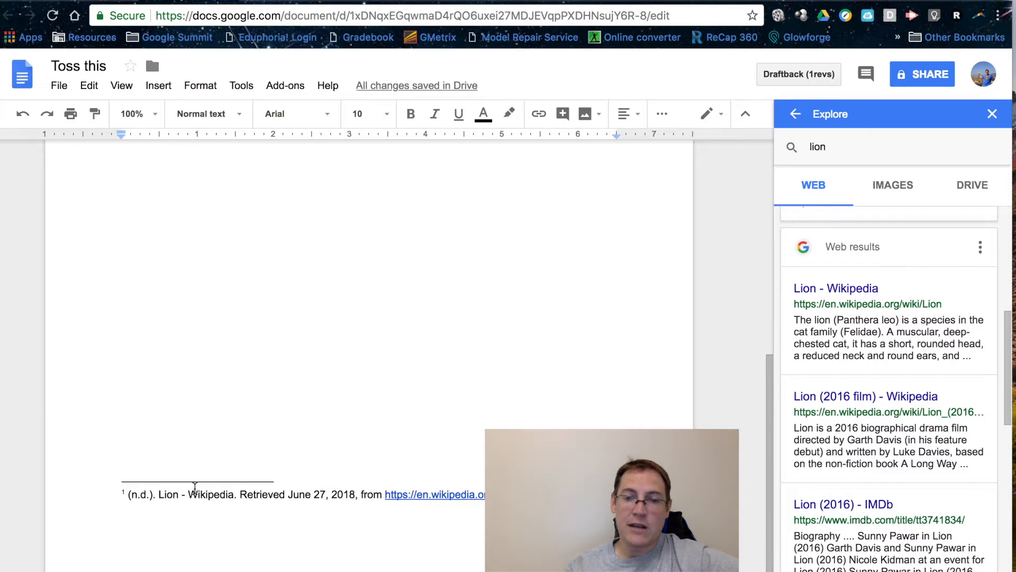
{"action": "scroll", "coordinate": [370, 317], "scroll_direction": "up", "scroll_amount": 5}
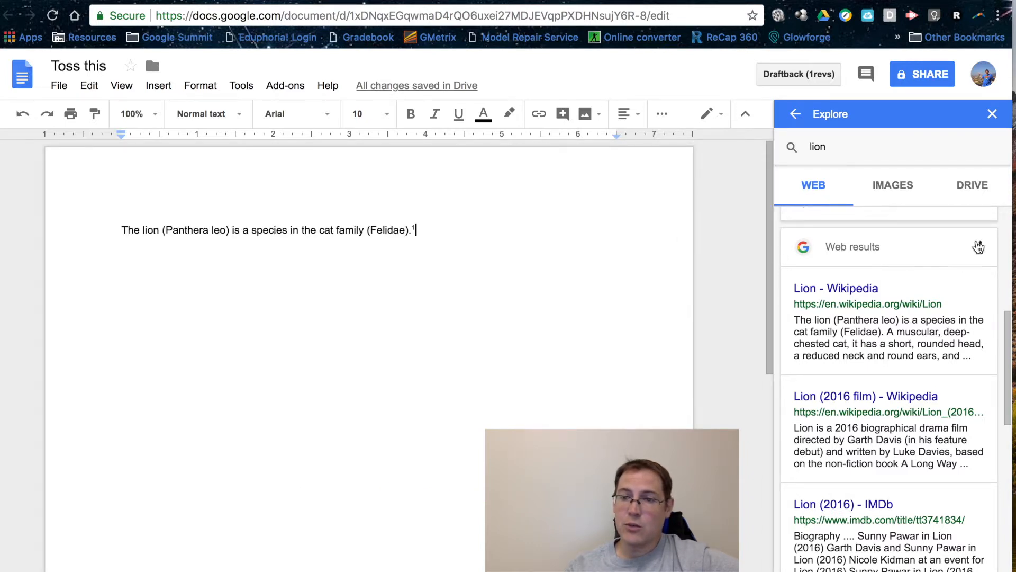
- Try the MLA citation format for the web results, check the existing footnote, and return the format to APA
{"action": "left_click", "coordinate": [980, 249]}
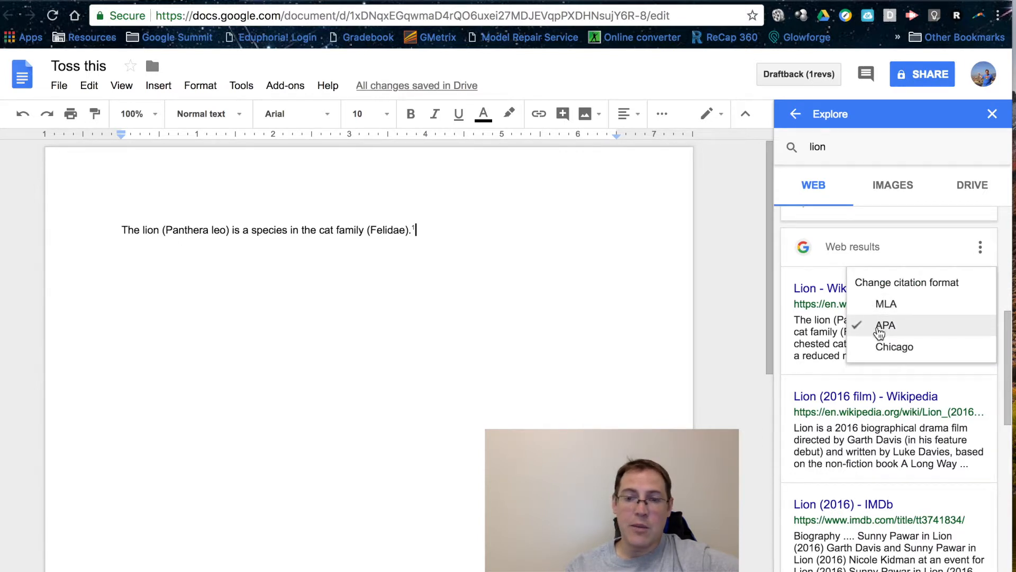
{"action": "left_click", "coordinate": [886, 306]}
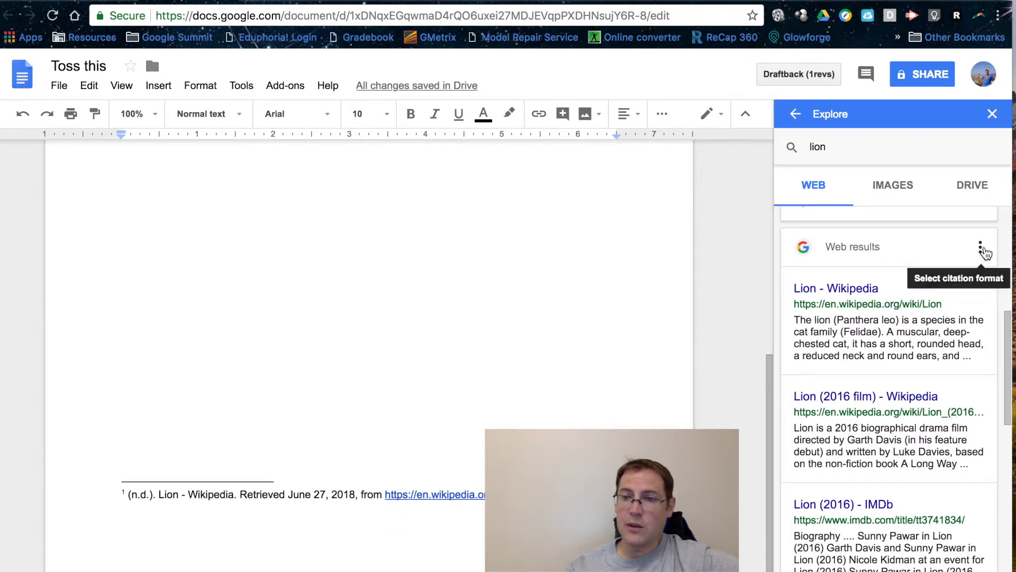
{"action": "left_click", "coordinate": [981, 247]}
{"action": "left_click", "coordinate": [896, 324]}
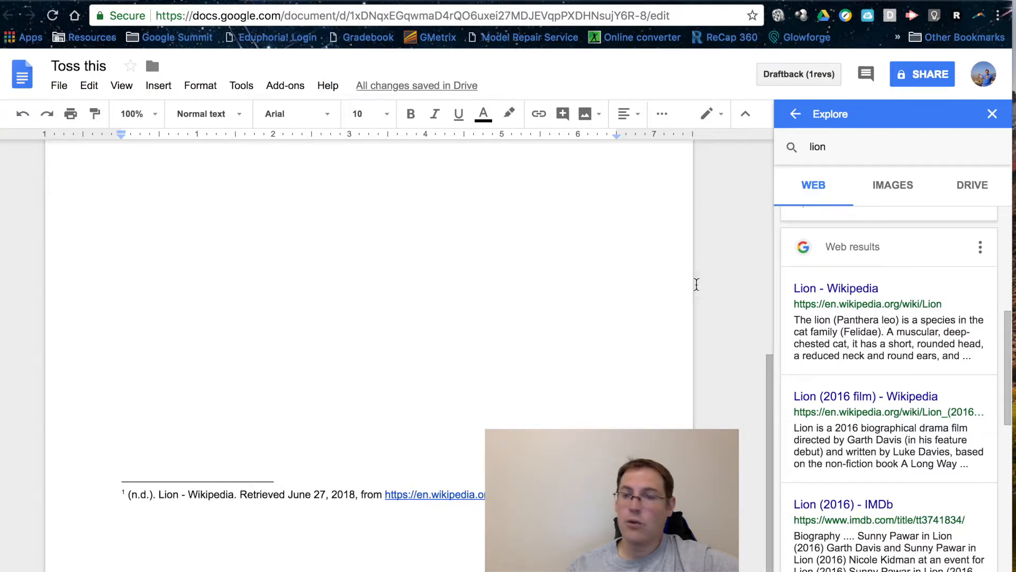
- Delete the footnote reference after the lion sentence
{"action": "scroll", "coordinate": [567, 272], "scroll_direction": "up", "scroll_amount": 7}
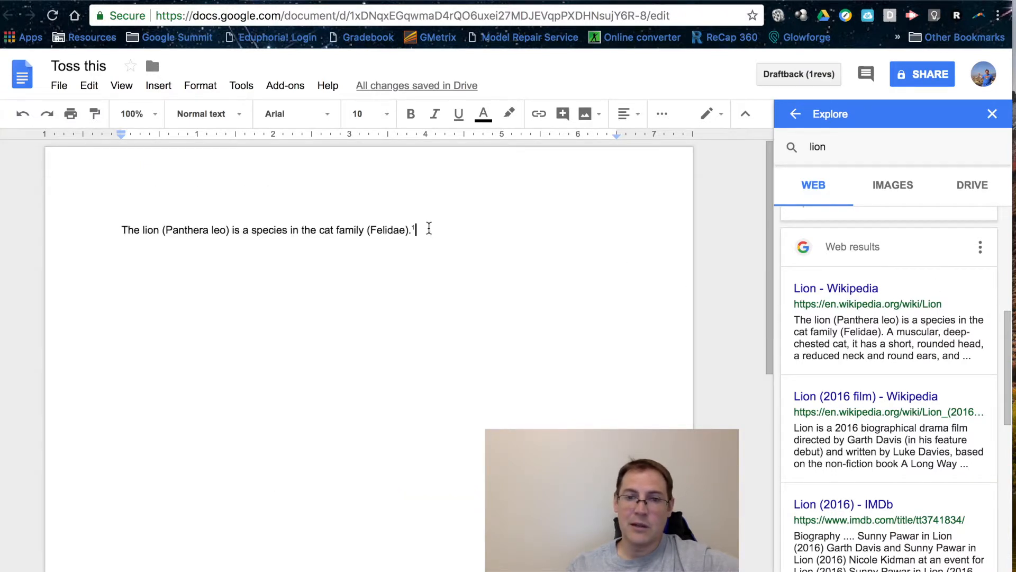
{"action": "left_click_drag", "start_coordinate": [417, 229], "coordinate": [414, 228]}
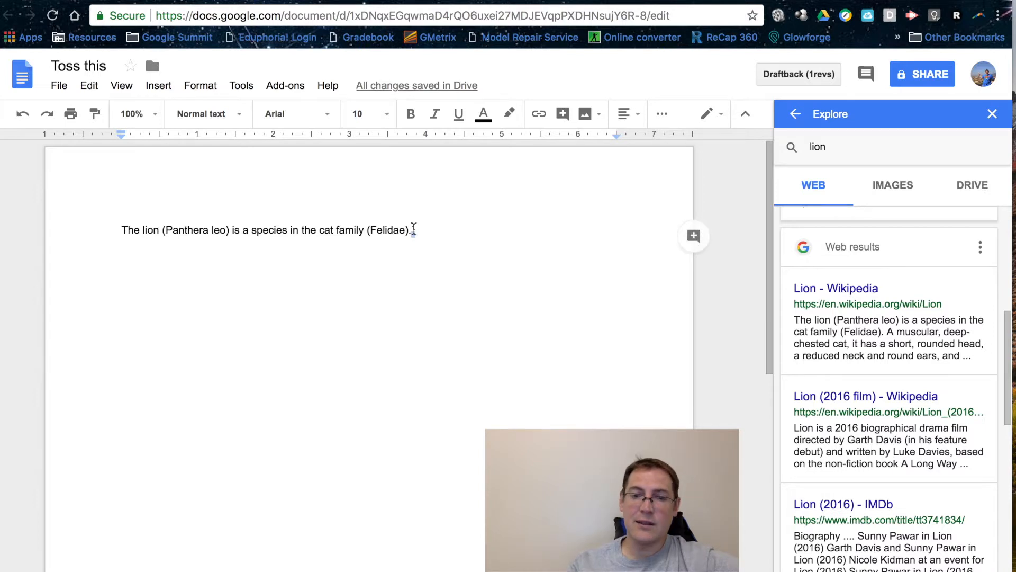
{"action": "key", "text": "BackSpace"}
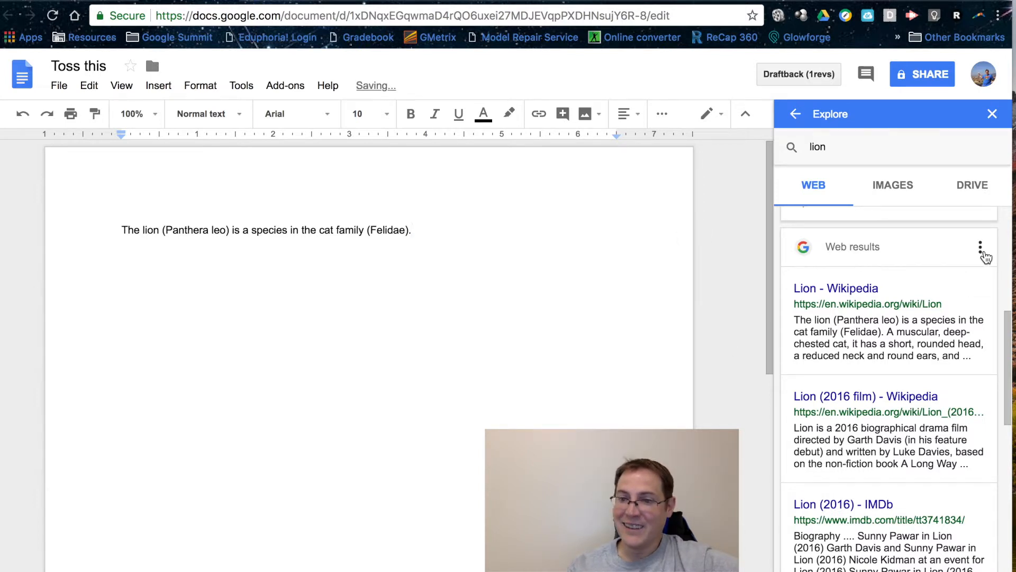
- Set the web results' citation format to MLA and cite the Lion - Wikipedia result as a footnote on the sentence
{"action": "left_click", "coordinate": [985, 254]}
{"action": "left_click", "coordinate": [926, 304]}
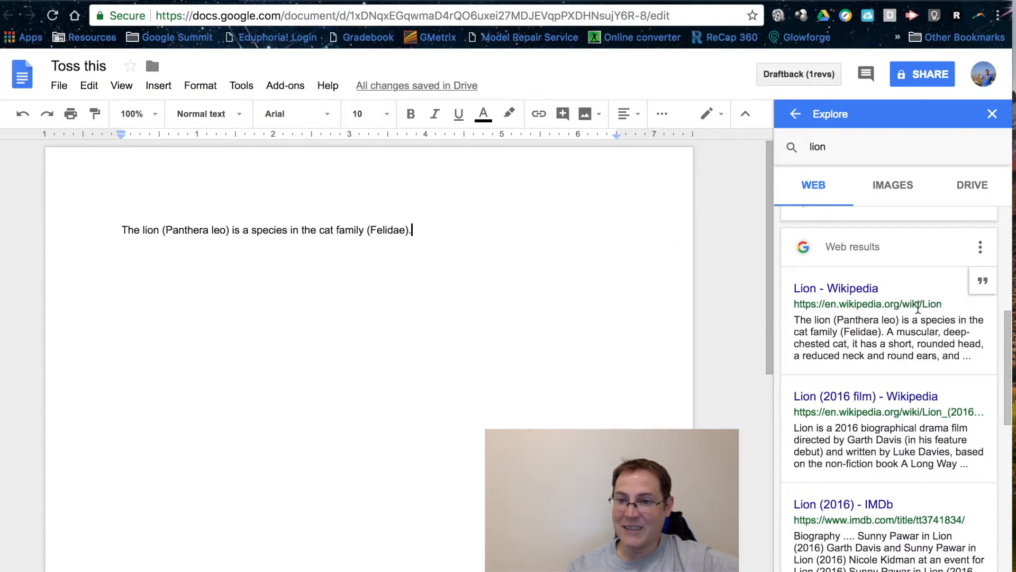
{"action": "left_click", "coordinate": [983, 282]}
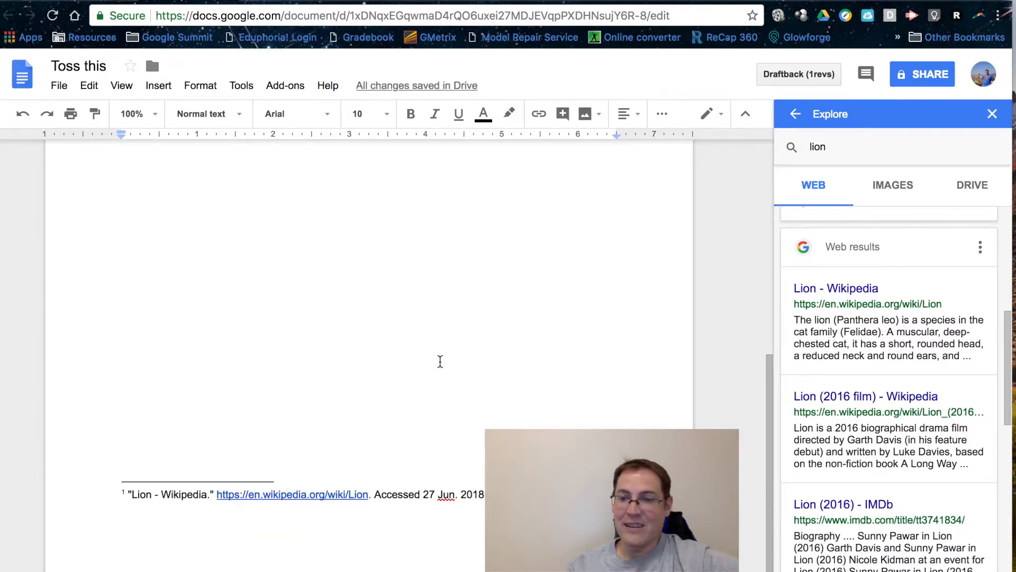
{"action": "scroll", "coordinate": [440, 361], "scroll_direction": "up", "scroll_amount": 5}
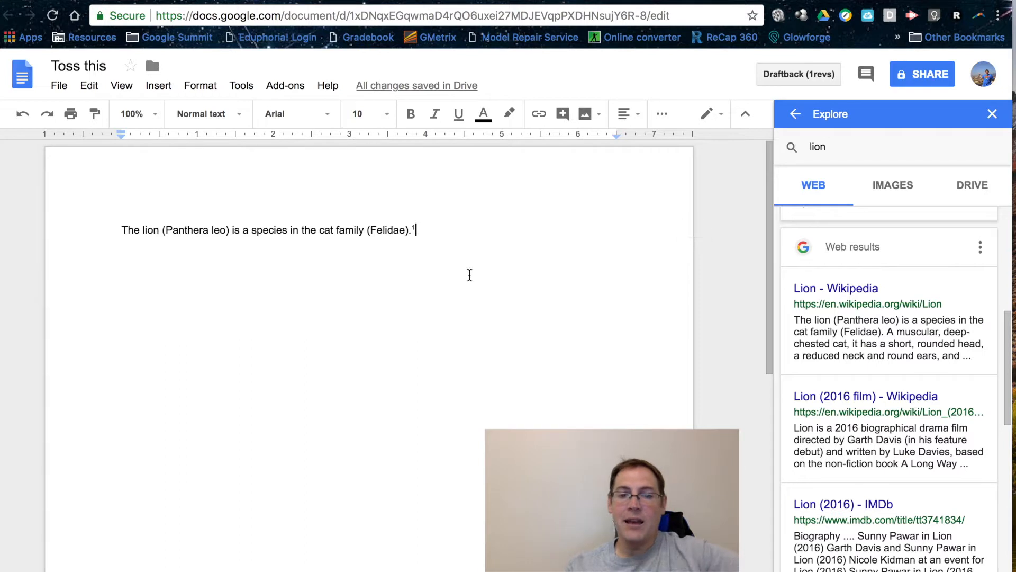
- Add a new line above the lion sentence reading "Oh no, I forgot this."
{"action": "left_click", "coordinate": [120, 229]}
{"action": "key", "text": "Return"}
{"action": "left_click", "coordinate": [123, 218]}
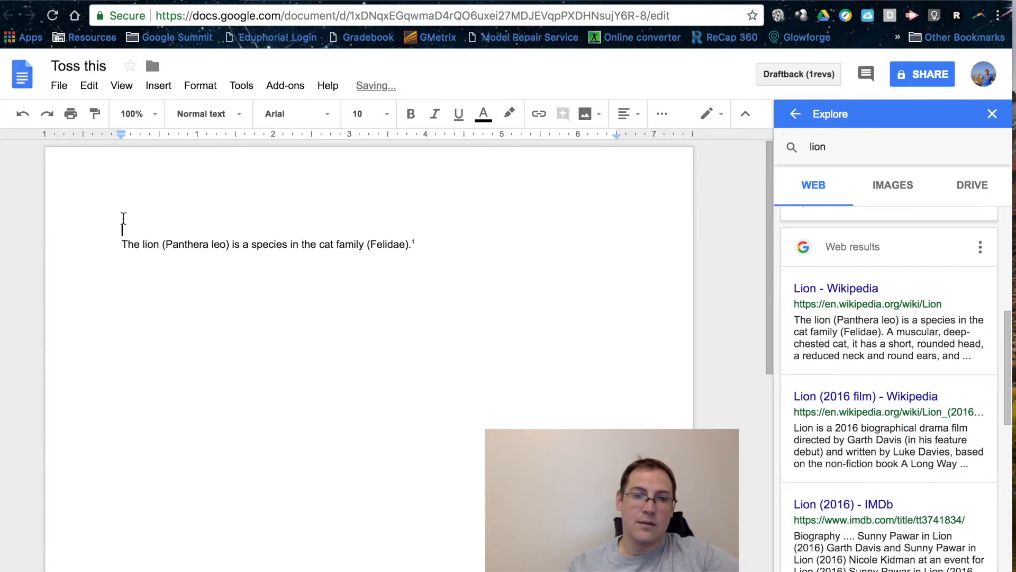
{"action": "type", "text": "Oh no, I forgot this."}
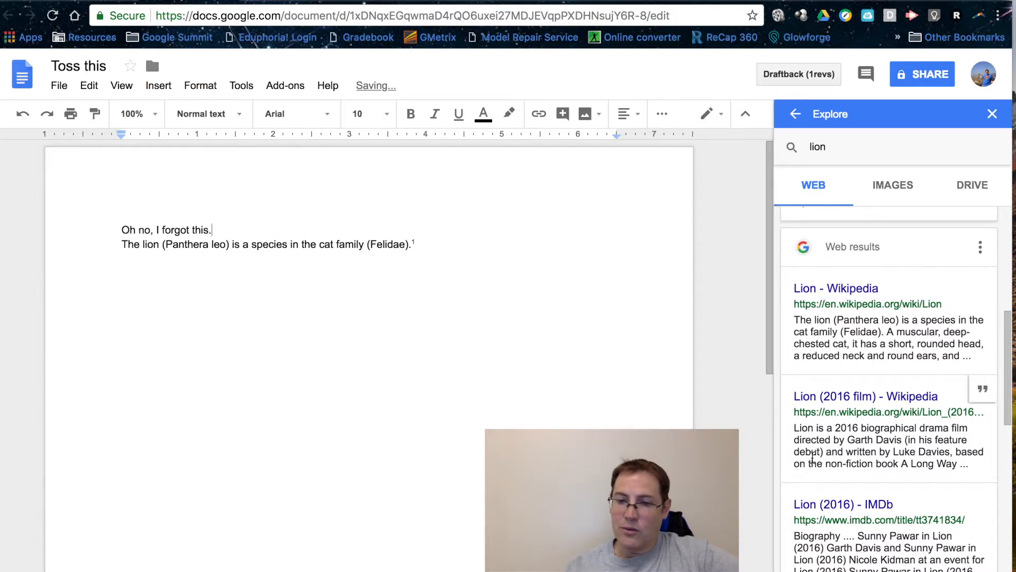
- Copy the Britannica.com excerpt from "Lion: Lion, large" through "'king of the beasts,'" and paste it after "Oh no, I forgot this."
{"action": "scroll", "coordinate": [813, 458], "scroll_direction": "down", "scroll_amount": 5}
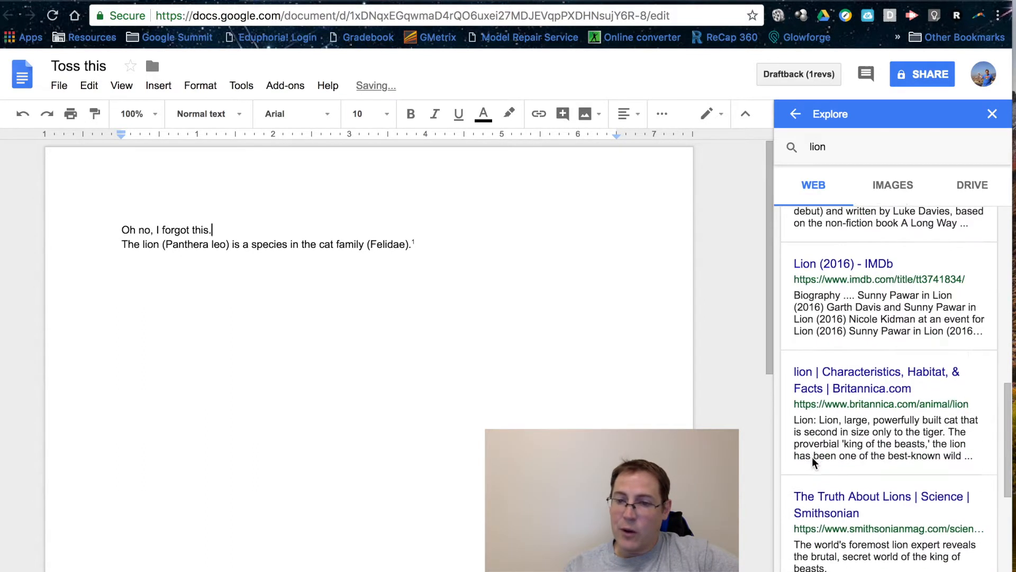
{"action": "left_click_drag", "start_coordinate": [797, 422], "coordinate": [929, 444]}
{"action": "key", "text": "super+c"}
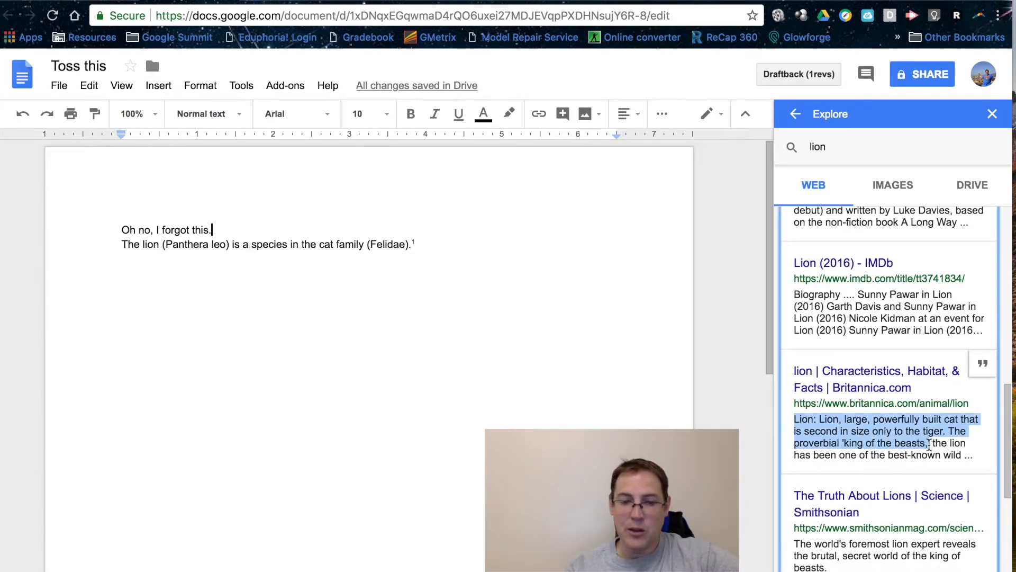
{"action": "key", "text": "space"}
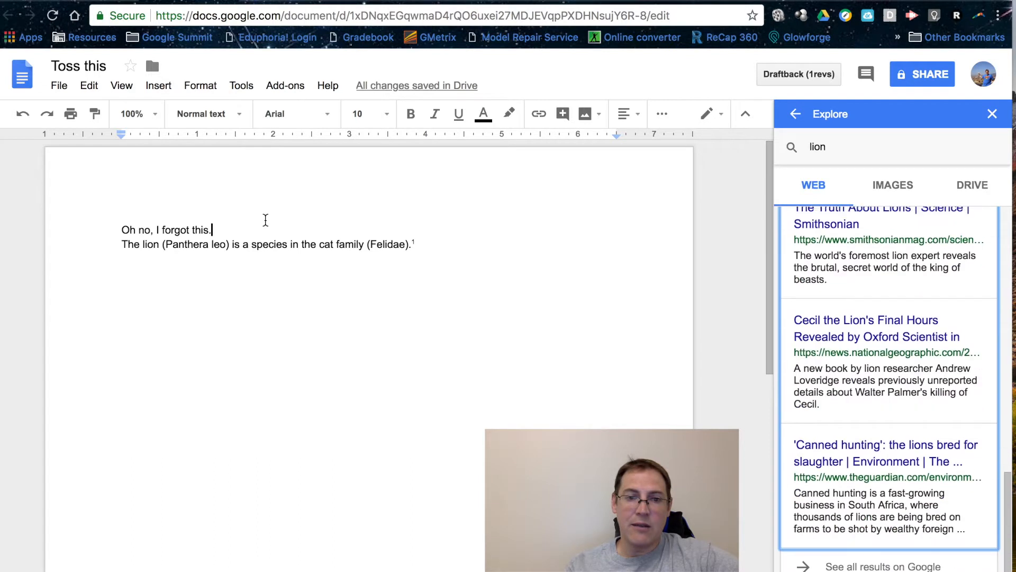
{"action": "left_click", "coordinate": [258, 219]}
{"action": "double_click", "coordinate": [257, 229]}
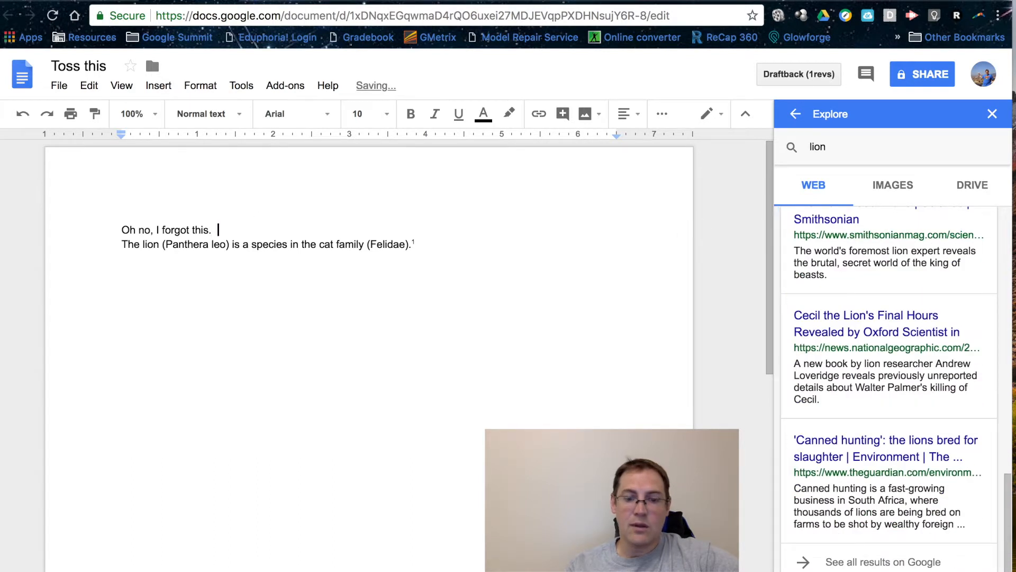
{"action": "key", "text": "super+v"}
- Cite the Britannica.com lion result as a footnote on the pasted excerpt and check the footnotes at the page's end
{"action": "scroll", "coordinate": [873, 356], "scroll_direction": "up", "scroll_amount": 5}
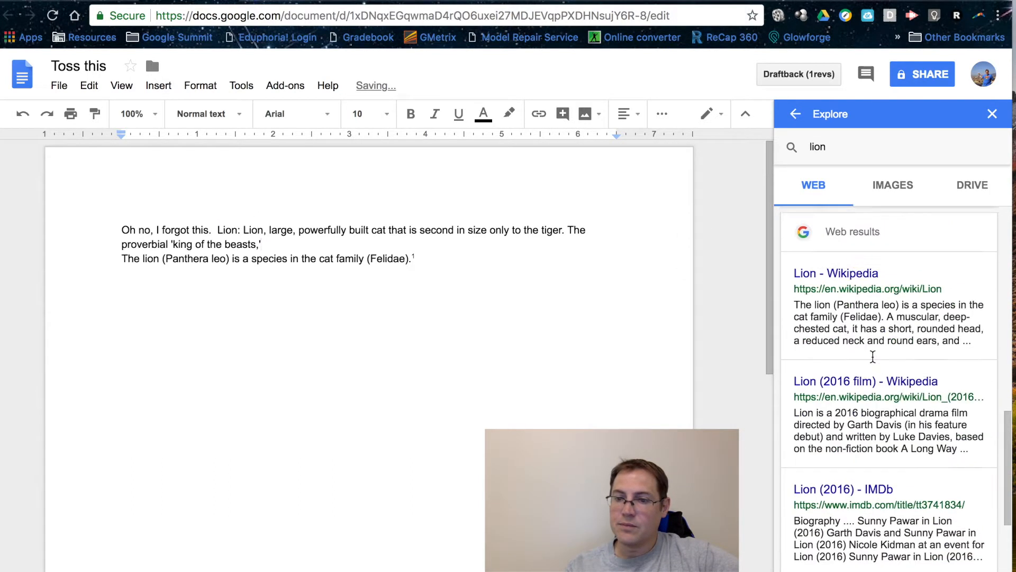
{"action": "scroll", "coordinate": [873, 356], "scroll_direction": "down", "scroll_amount": 5}
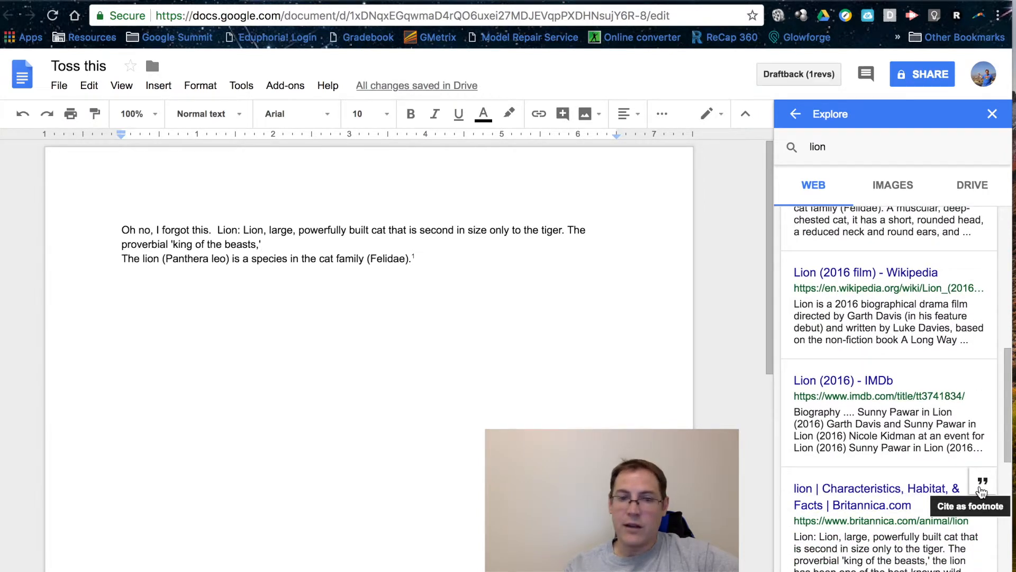
{"action": "left_click", "coordinate": [982, 491]}
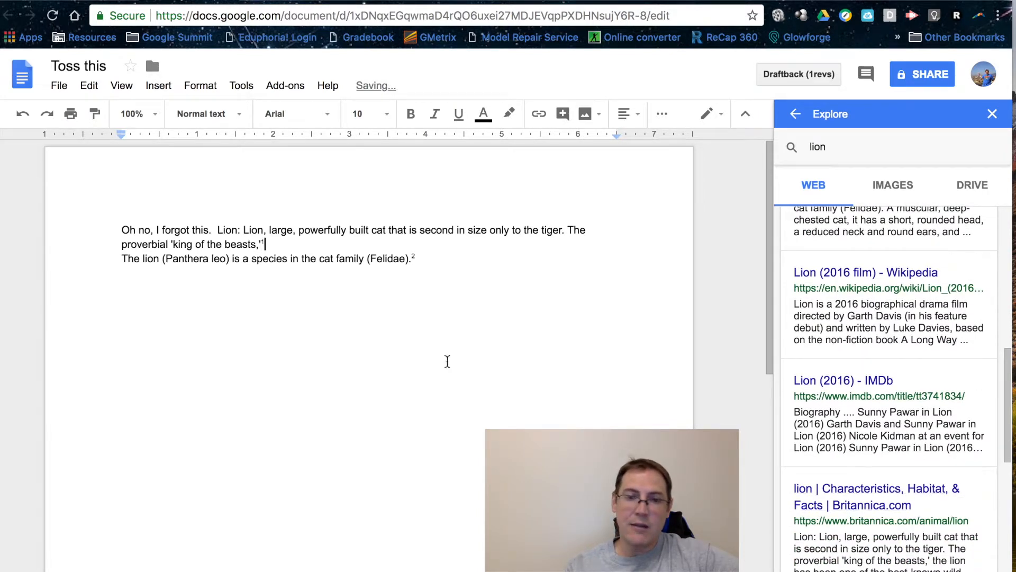
{"action": "scroll", "coordinate": [291, 374], "scroll_direction": "down", "scroll_amount": 8}
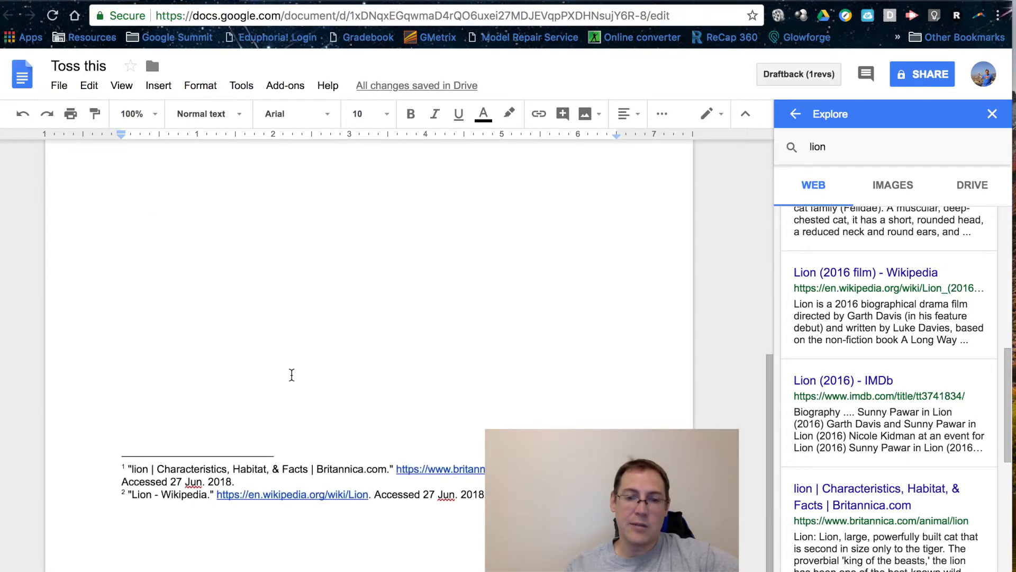
{"action": "scroll", "coordinate": [292, 375], "scroll_direction": "up", "scroll_amount": 8}
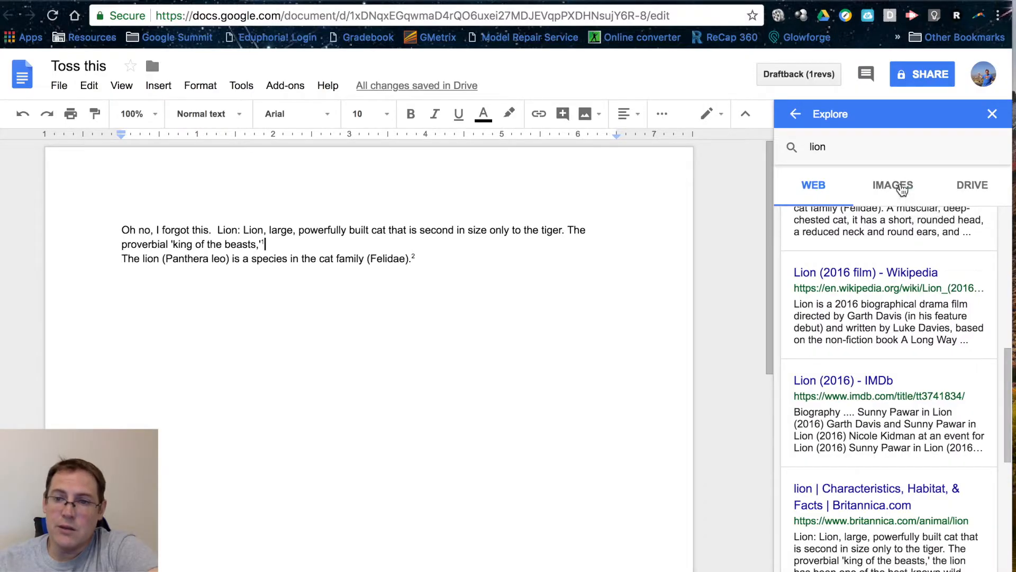
- Insert the first lion image from Explore's image results after the Britannica excerpt
{"action": "left_click", "coordinate": [903, 191]}
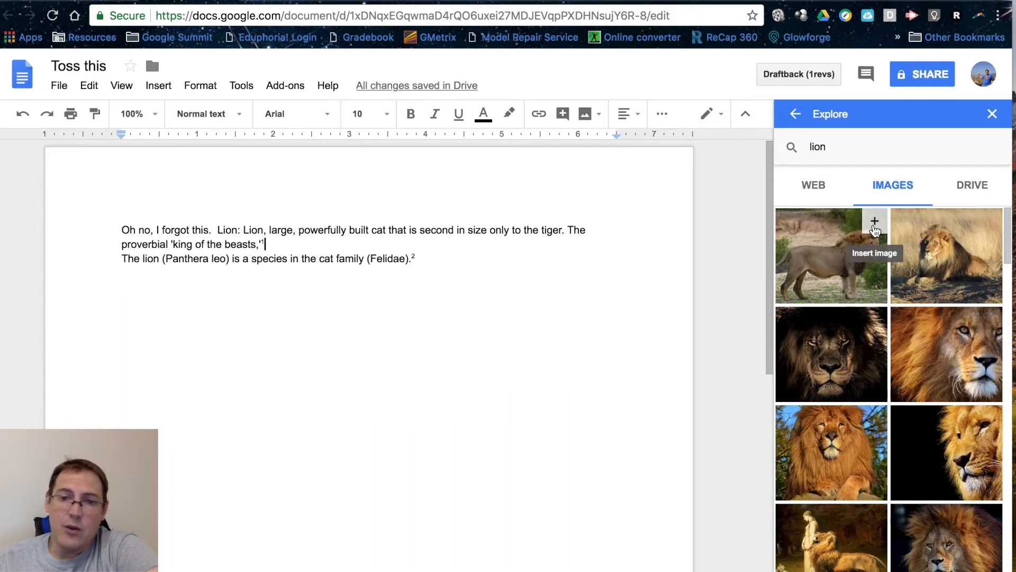
{"action": "left_click", "coordinate": [874, 223]}
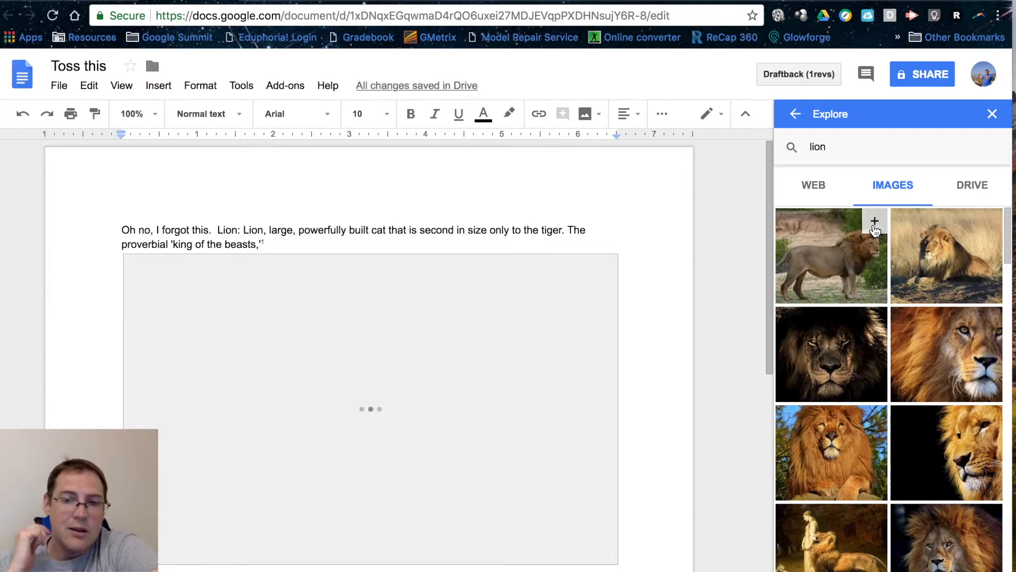
- Review Explore's Drive and web results for "lion" and look over the document with the inserted lion image
{"action": "left_click", "coordinate": [974, 185]}
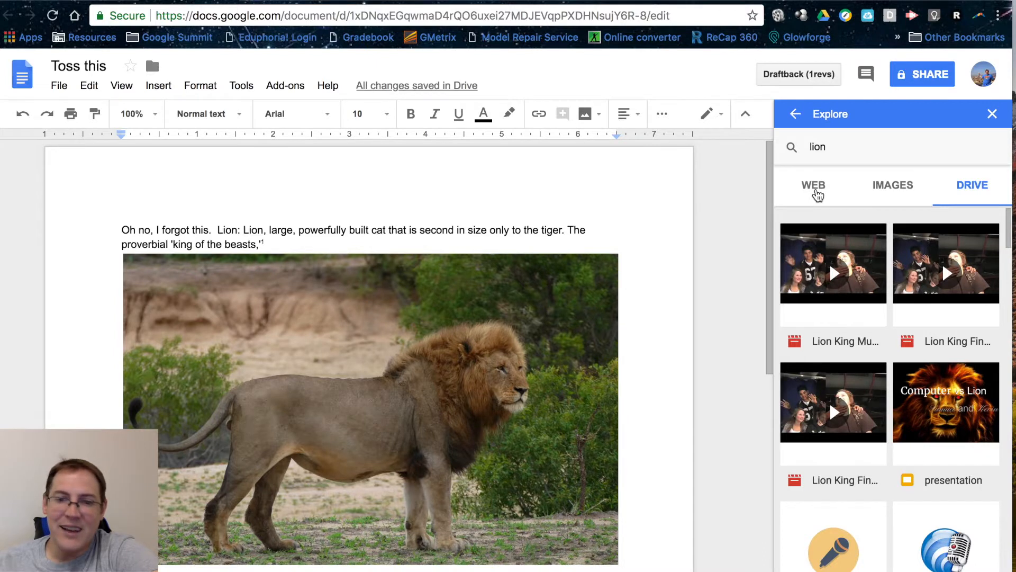
{"action": "left_click", "coordinate": [816, 192]}
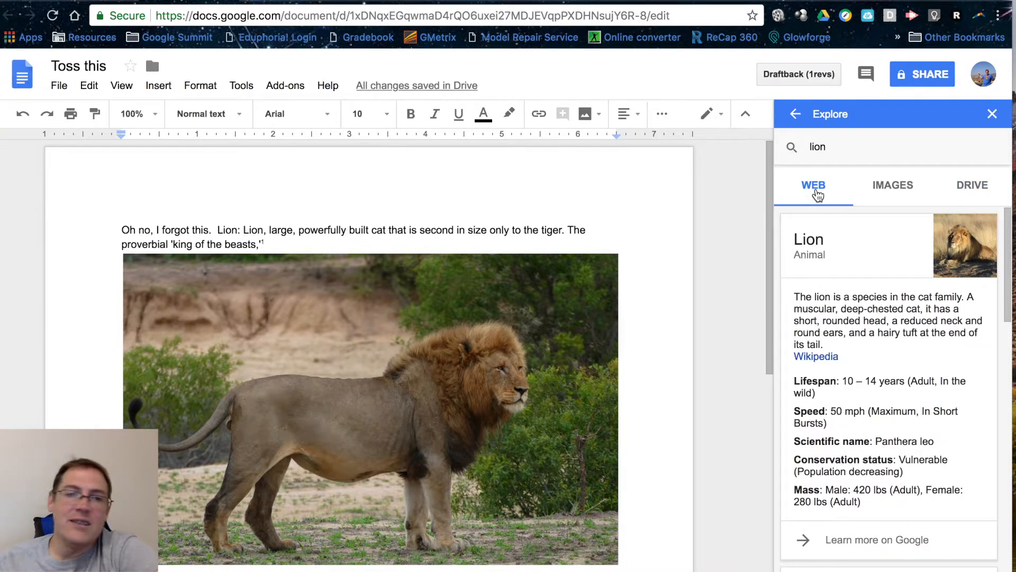
{"action": "scroll", "coordinate": [465, 400], "scroll_direction": "down", "scroll_amount": 7}
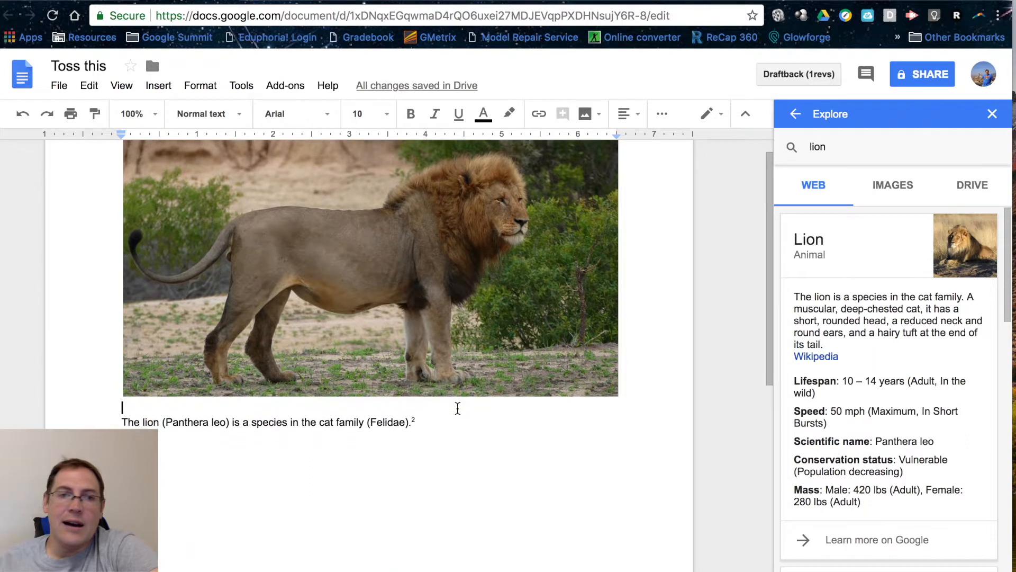
{"action": "scroll", "coordinate": [458, 407], "scroll_direction": "up", "scroll_amount": 7}
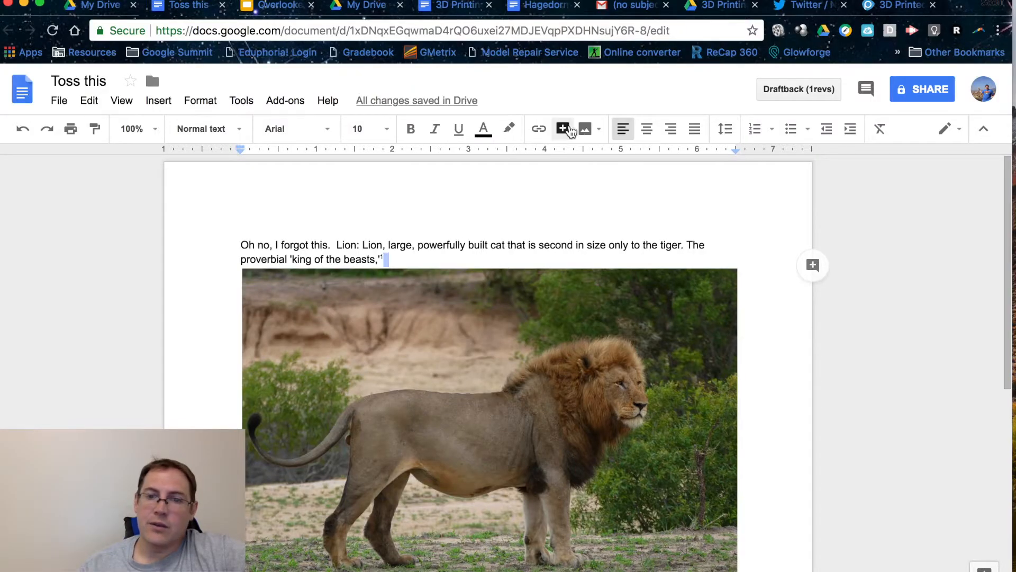
- Post the comment "Please look at this." at the end of the Britannica excerpt and check its highlight
{"action": "left_click", "coordinate": [563, 129]}
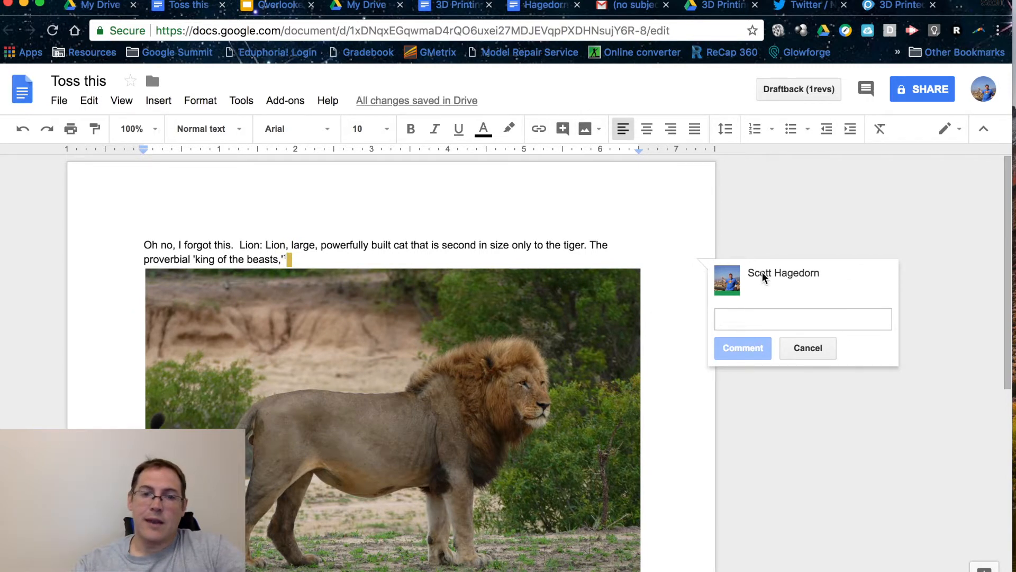
{"action": "type", "text": "Please look at this"}
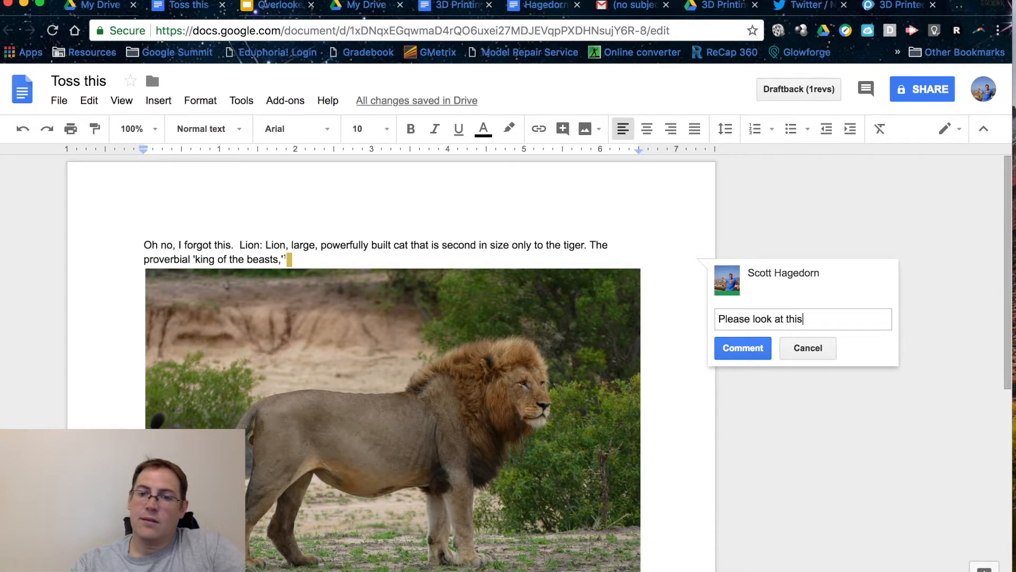
{"action": "left_click", "coordinate": [746, 347]}
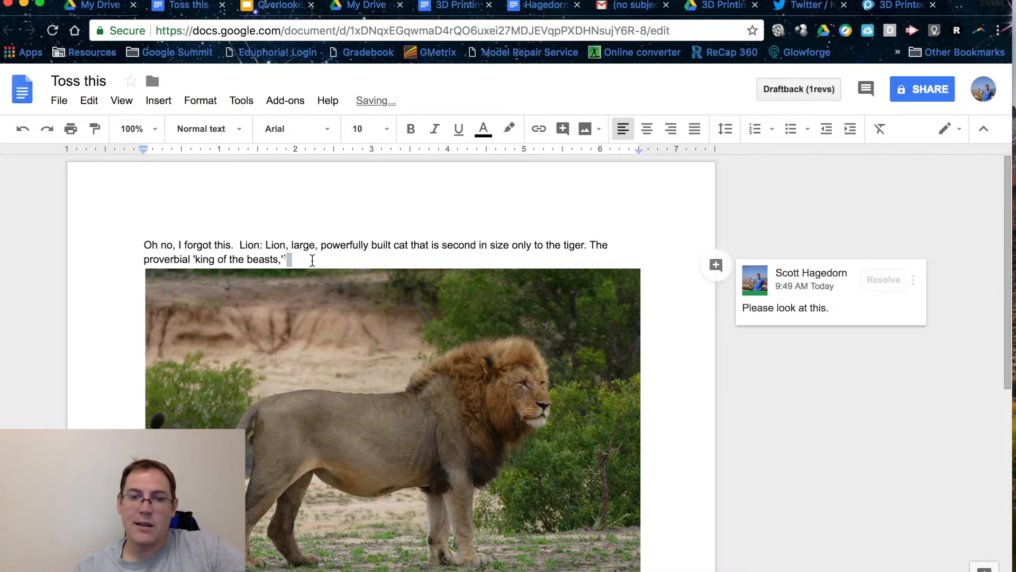
{"action": "left_click", "coordinate": [293, 260]}
{"action": "left_click", "coordinate": [772, 459]}
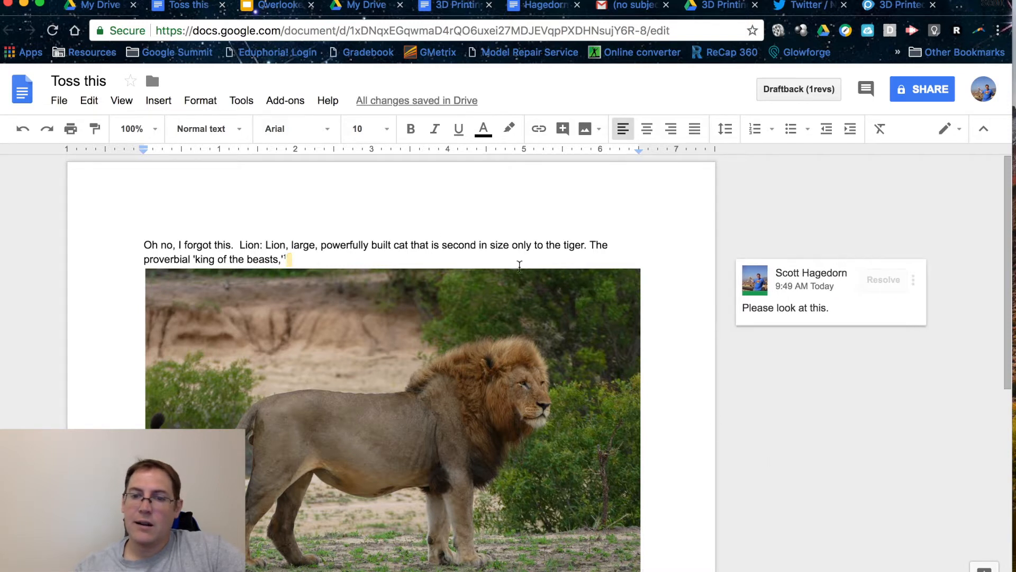
- Comment "Is this correct?" on the words "second in size" in the Britannica excerpt
{"action": "left_click_drag", "start_coordinate": [446, 243], "coordinate": [508, 244]}
{"action": "left_click", "coordinate": [449, 244]}
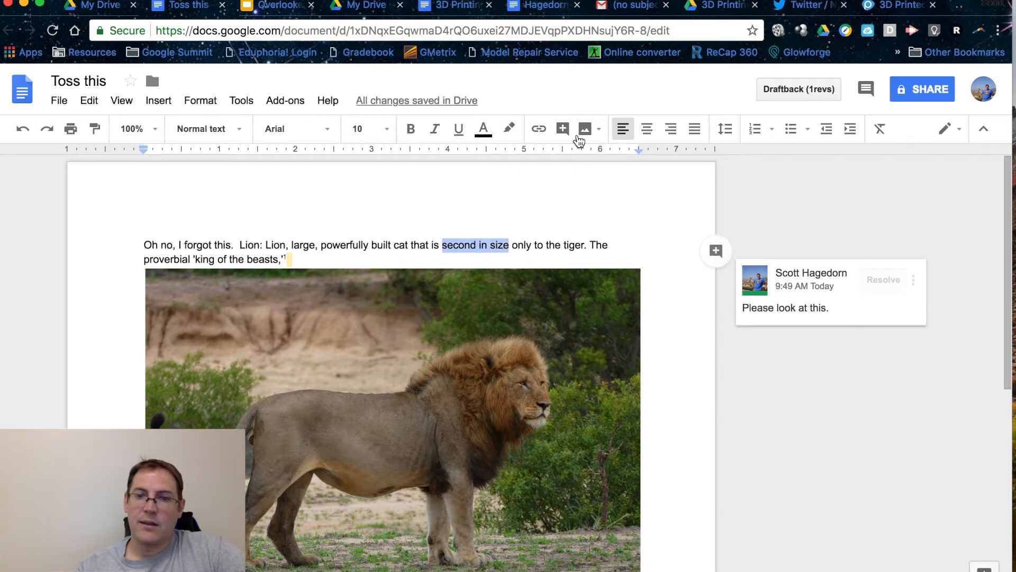
{"action": "left_click", "coordinate": [562, 129]}
{"action": "type", "text": "Is this correct?"}
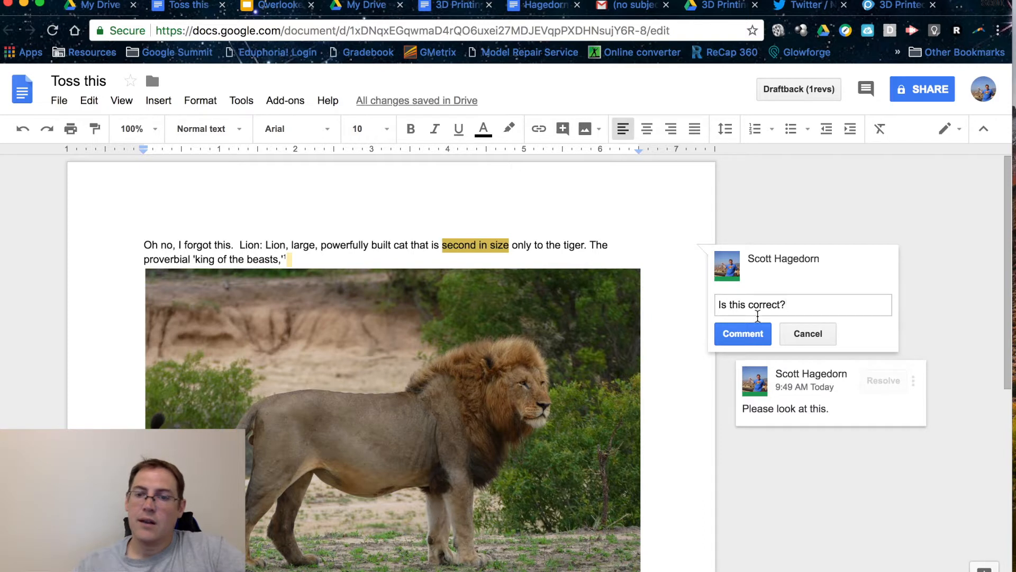
{"action": "left_click", "coordinate": [758, 334]}
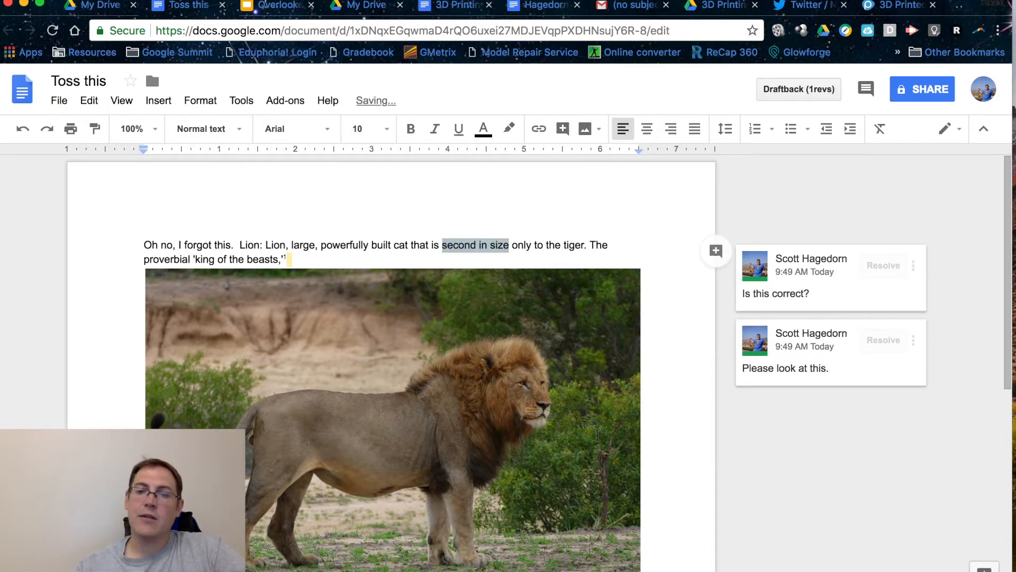
{"action": "scroll", "coordinate": [699, 401], "scroll_direction": "down", "scroll_amount": 4}
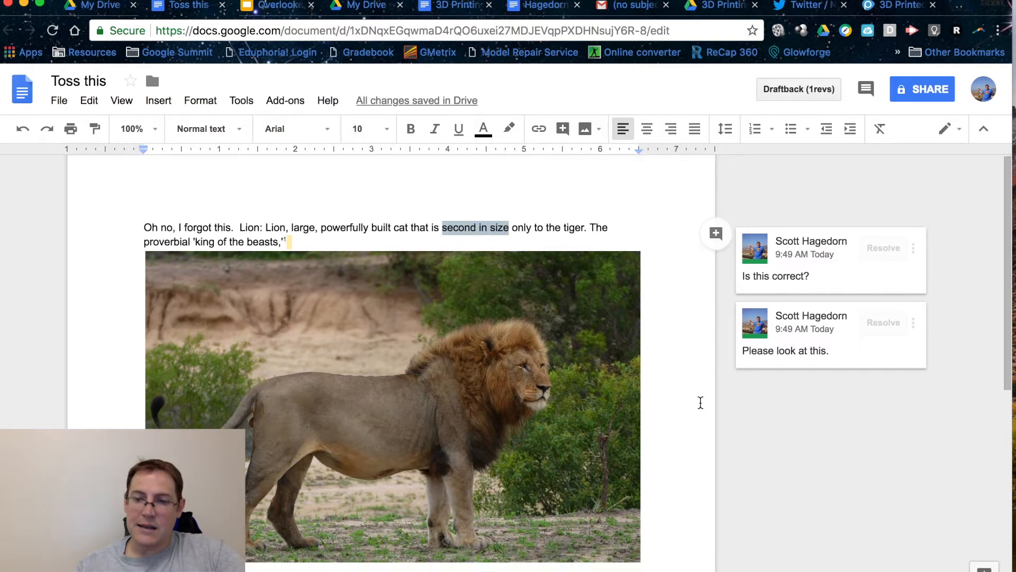
{"action": "scroll", "coordinate": [701, 402], "scroll_direction": "up", "scroll_amount": 4}
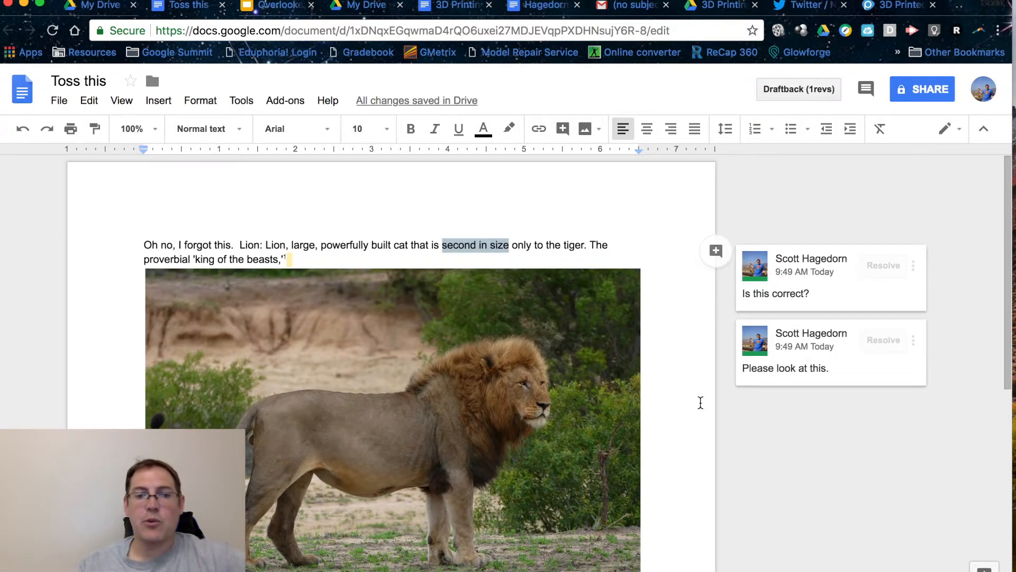
- Draft a comment on "cat family" that mentions a colleague with + and assigns it to them, and discard it
{"action": "scroll", "coordinate": [592, 494], "scroll_direction": "down", "scroll_amount": 2}
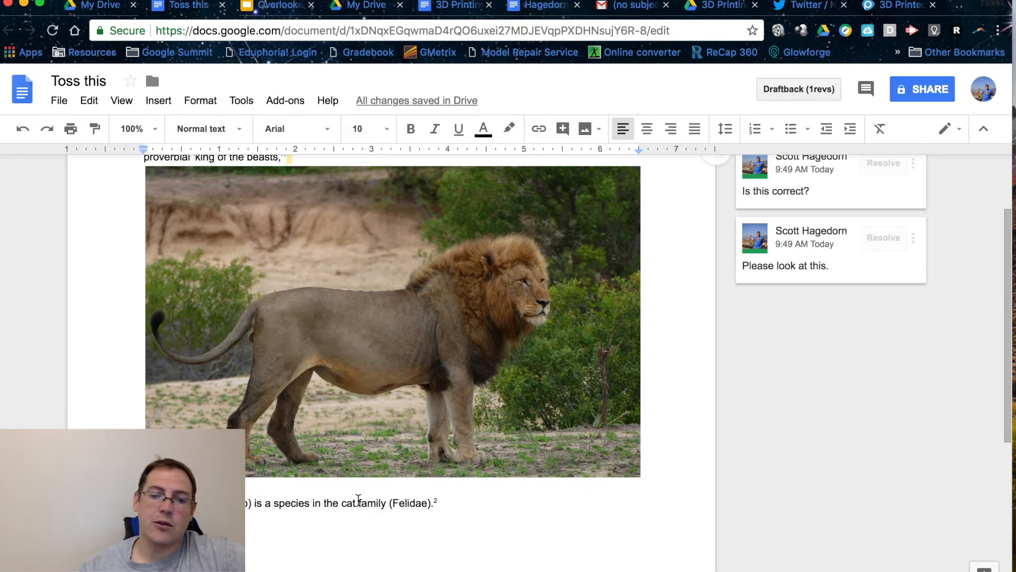
{"action": "left_click_drag", "start_coordinate": [341, 503], "coordinate": [385, 507]}
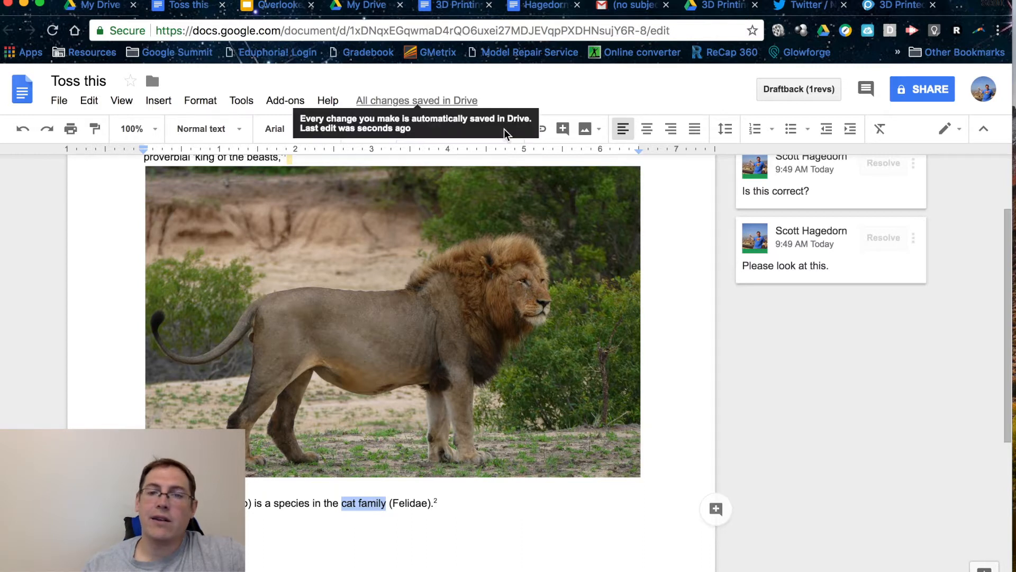
{"action": "left_click", "coordinate": [563, 130]}
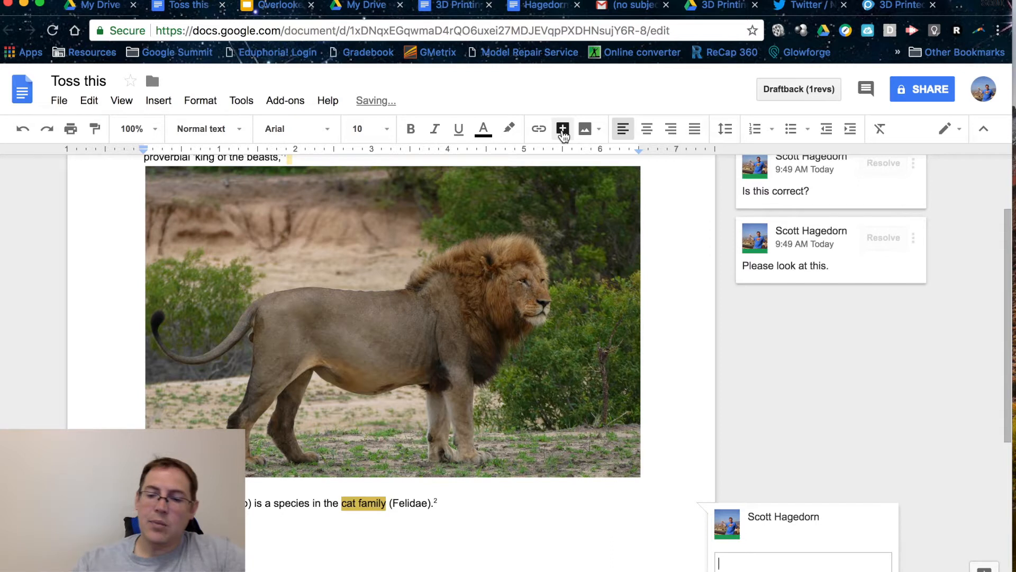
{"action": "type", "text": "+"}
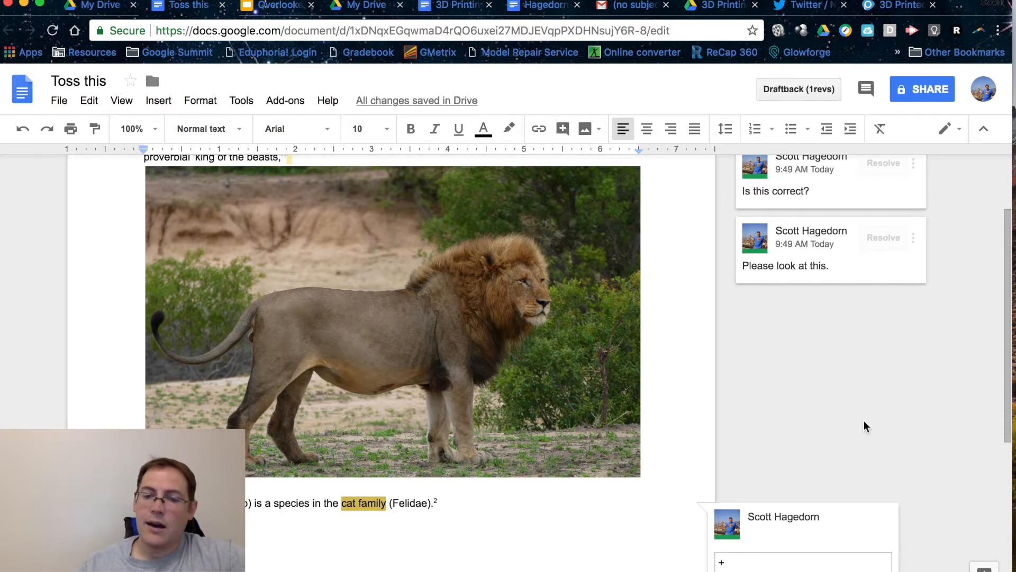
{"action": "scroll", "coordinate": [883, 506], "scroll_direction": "down", "scroll_amount": 4}
{"action": "scroll", "coordinate": [883, 506], "scroll_direction": "down", "scroll_amount": 2}
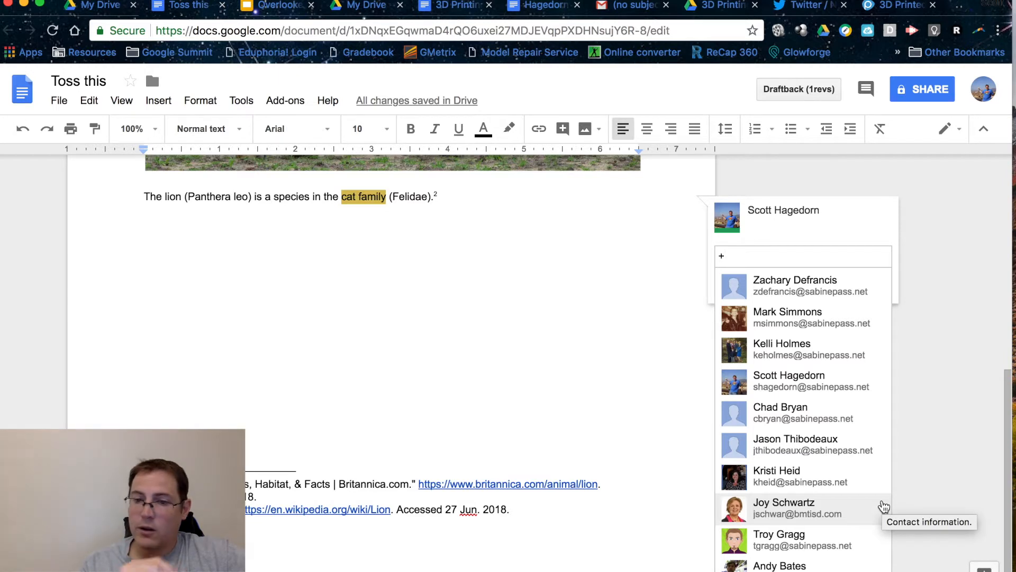
{"action": "left_click", "coordinate": [788, 348]}
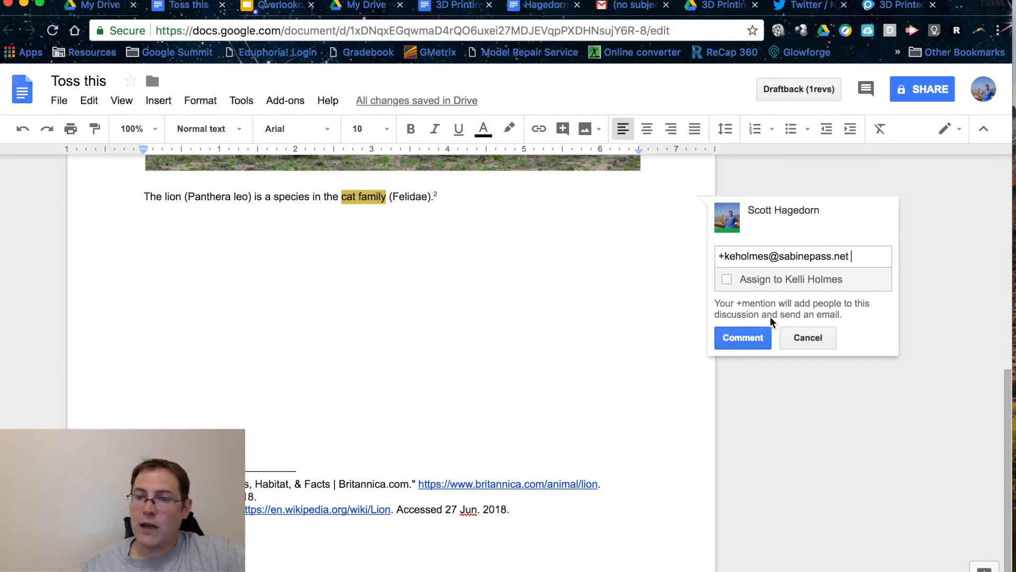
{"action": "left_click", "coordinate": [728, 280]}
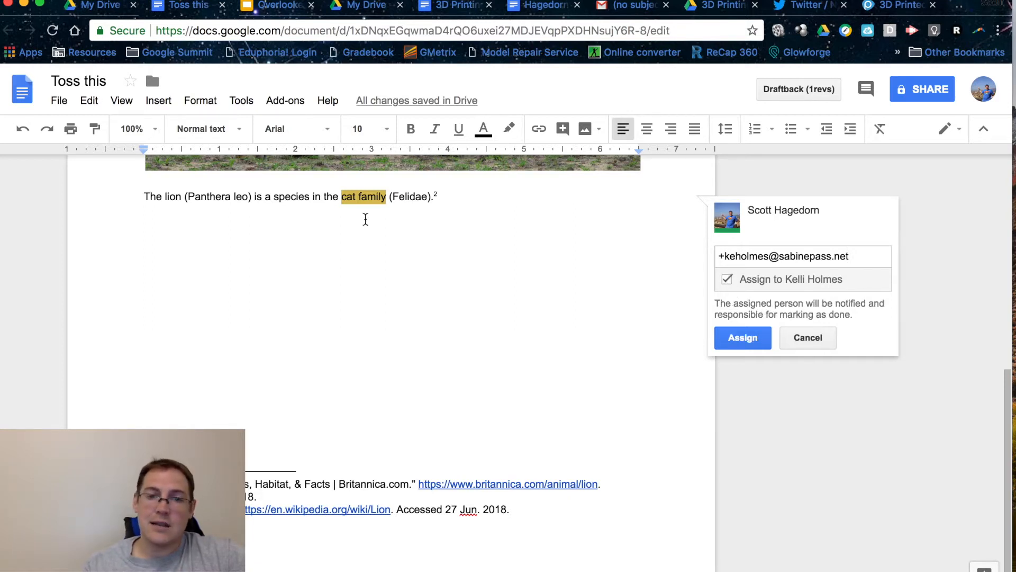
{"action": "left_click", "coordinate": [802, 340]}
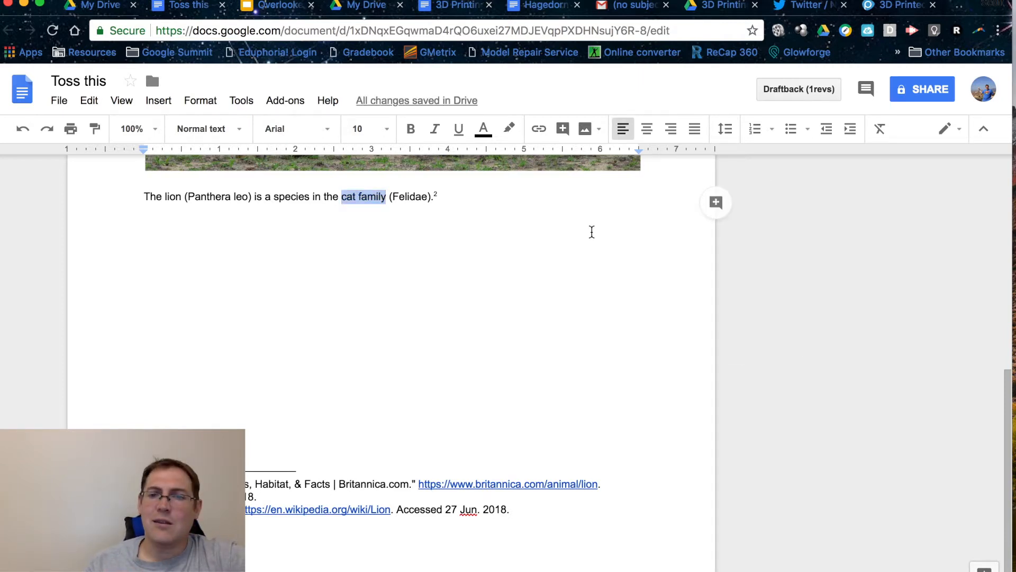
- Start another comment on "cat family", bring up the contact suggestions with @, and discard it
{"action": "left_click", "coordinate": [716, 202]}
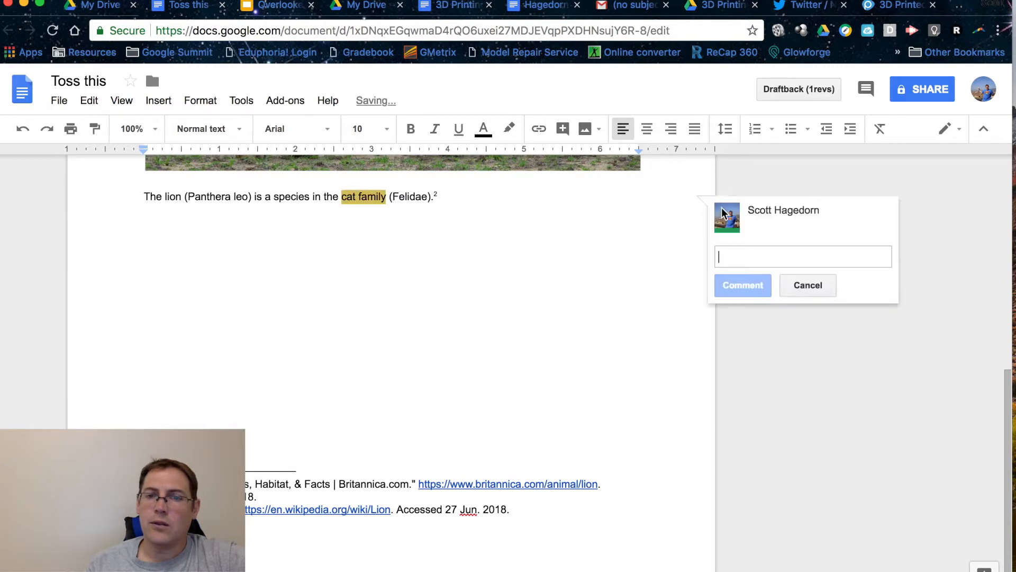
{"action": "type", "text": "@"}
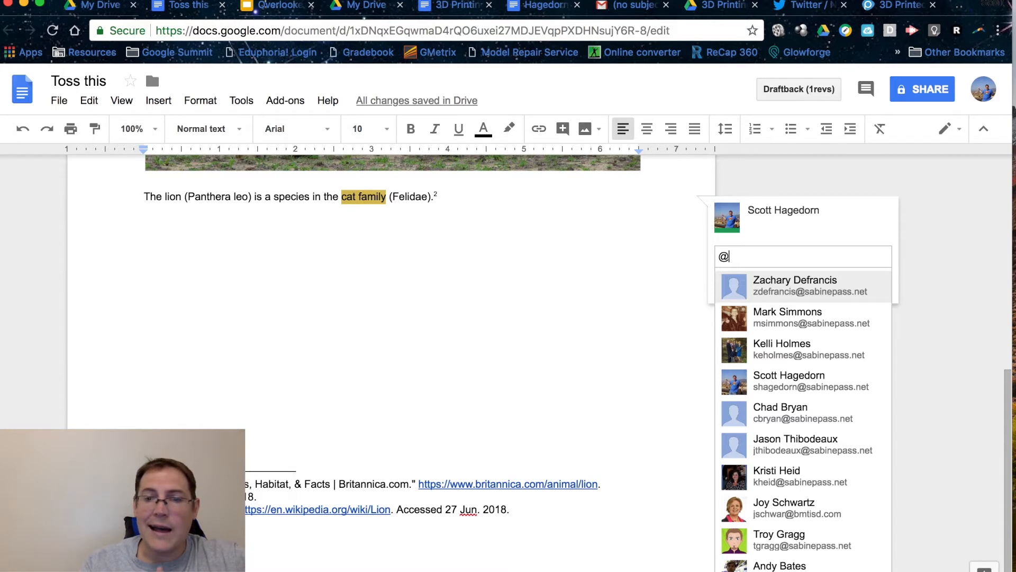
{"action": "key", "text": "BackSpace"}
{"action": "left_click", "coordinate": [621, 255]}
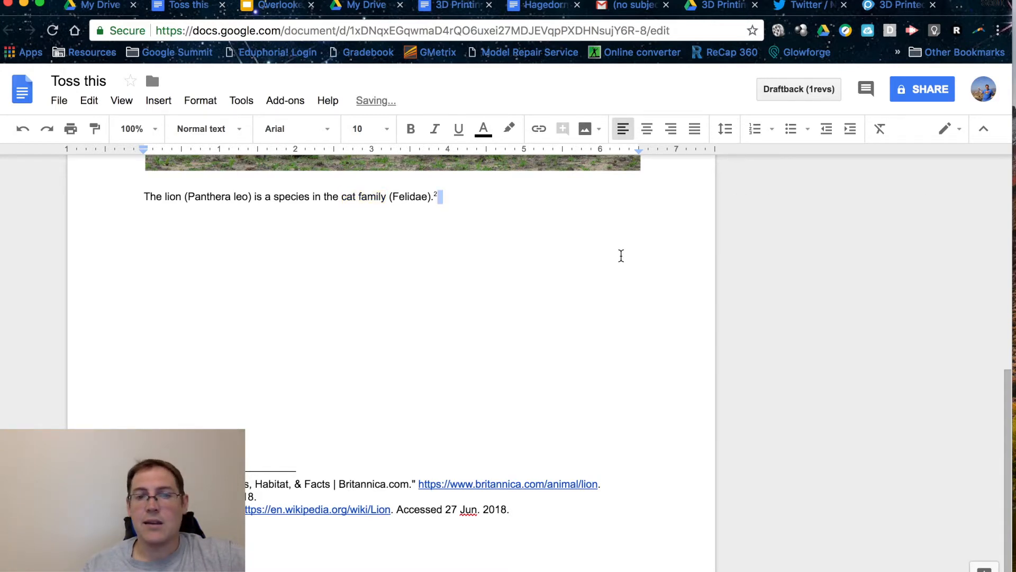
{"action": "scroll", "coordinate": [621, 256], "scroll_direction": "up", "scroll_amount": 9}
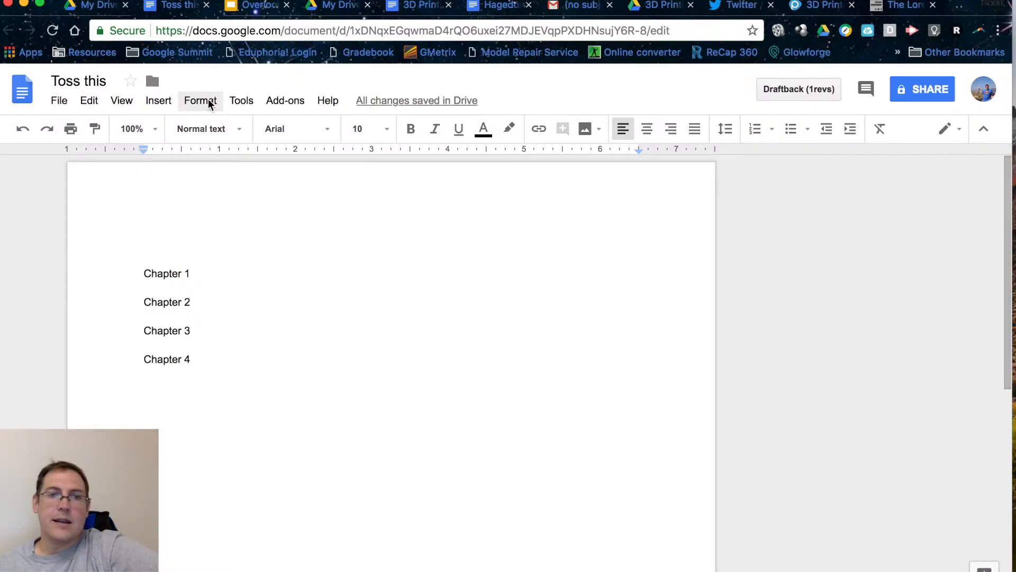
- Use voice typing with microphone access allowed to dictate "Basic book, by" and the author's name above Chapter 1
{"action": "left_click", "coordinate": [243, 104]}
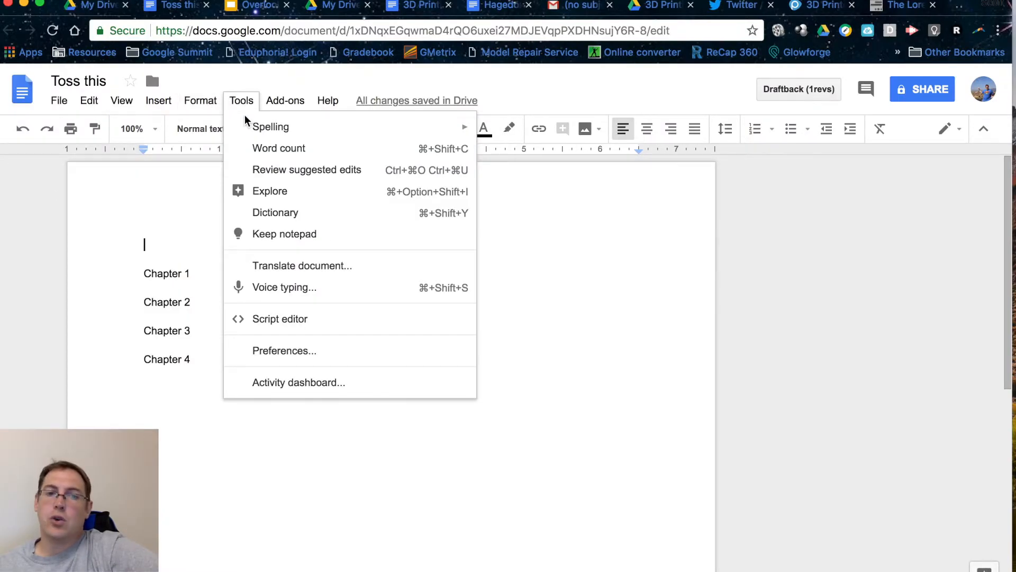
{"action": "left_click", "coordinate": [273, 292]}
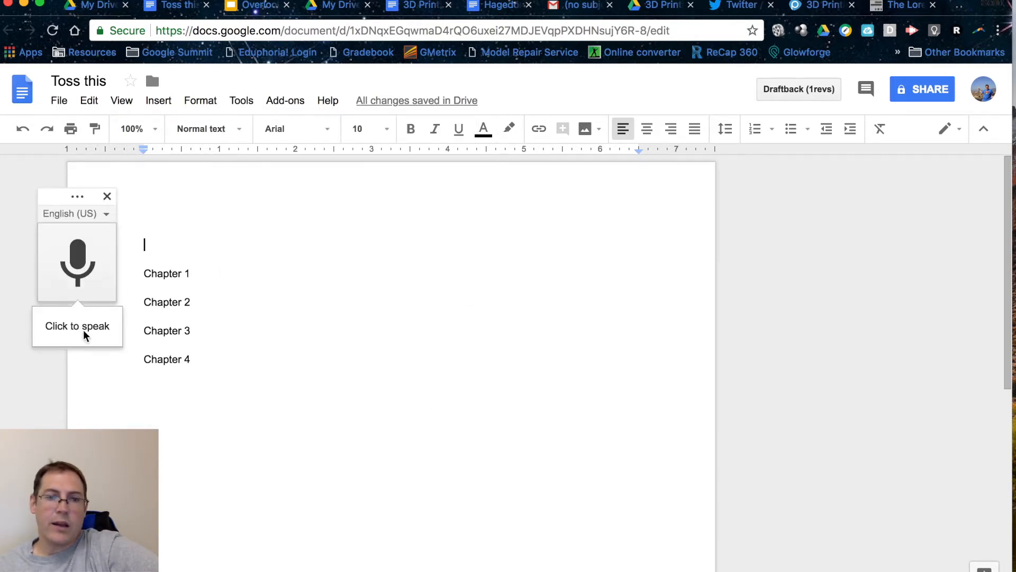
{"action": "left_click", "coordinate": [79, 324]}
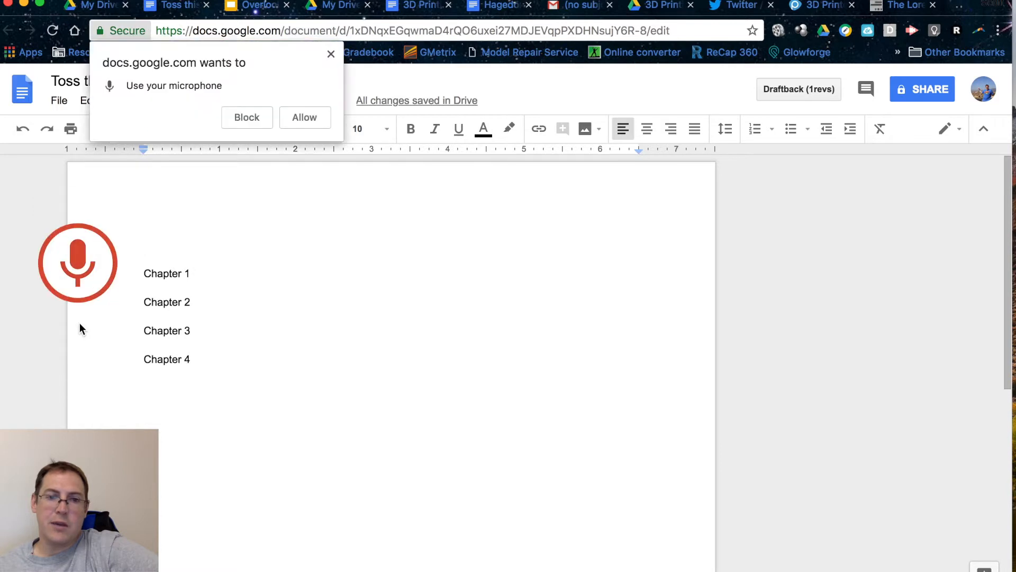
{"action": "left_click", "coordinate": [312, 117]}
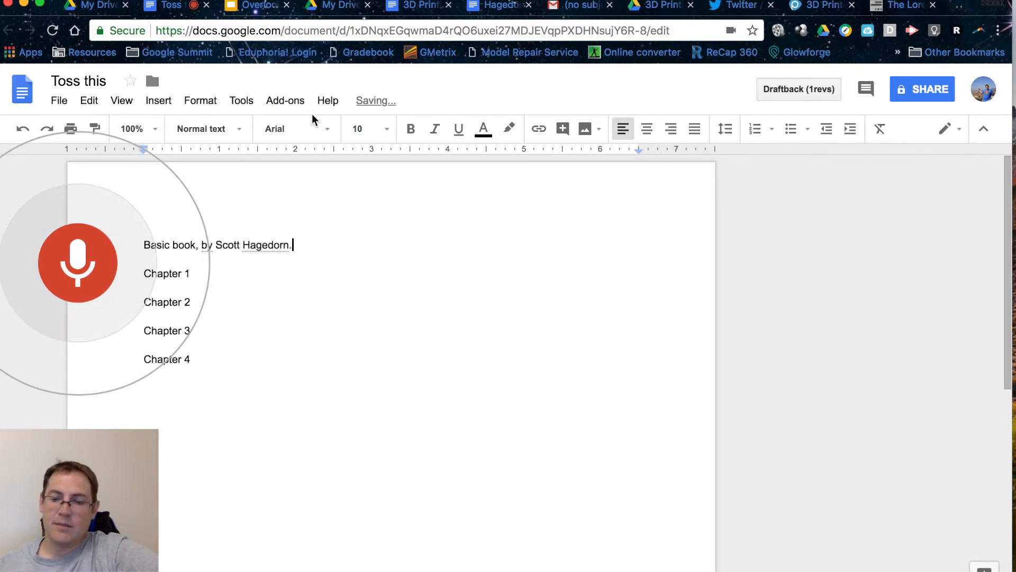
{"action": "left_click", "coordinate": [74, 270]}
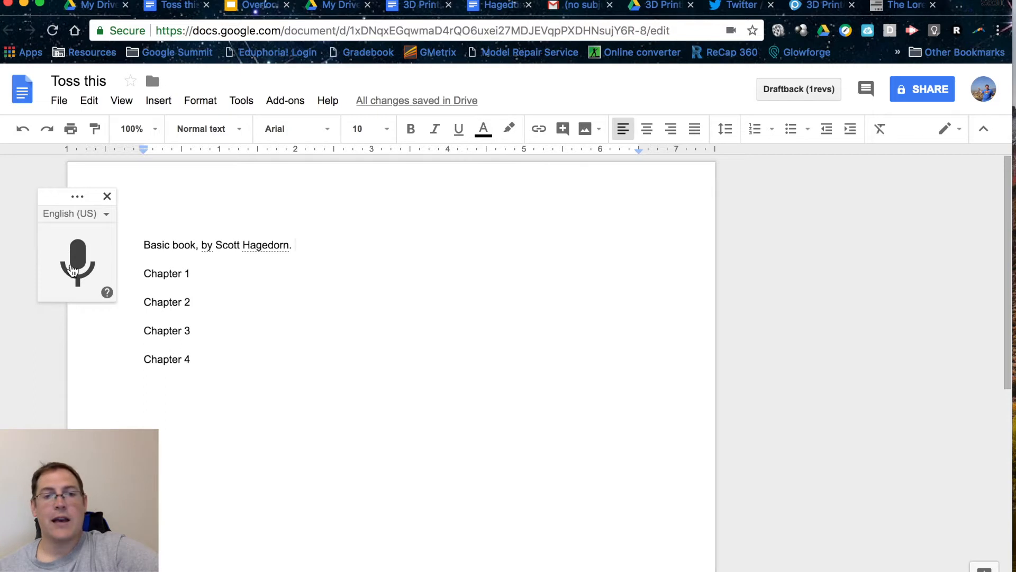
- Remove the dictated punctuation and split the line into "Basic book" and "By" followed by the author's name
{"action": "key", "text": "BackSpace"}
{"action": "key", "text": "BackSpace"}
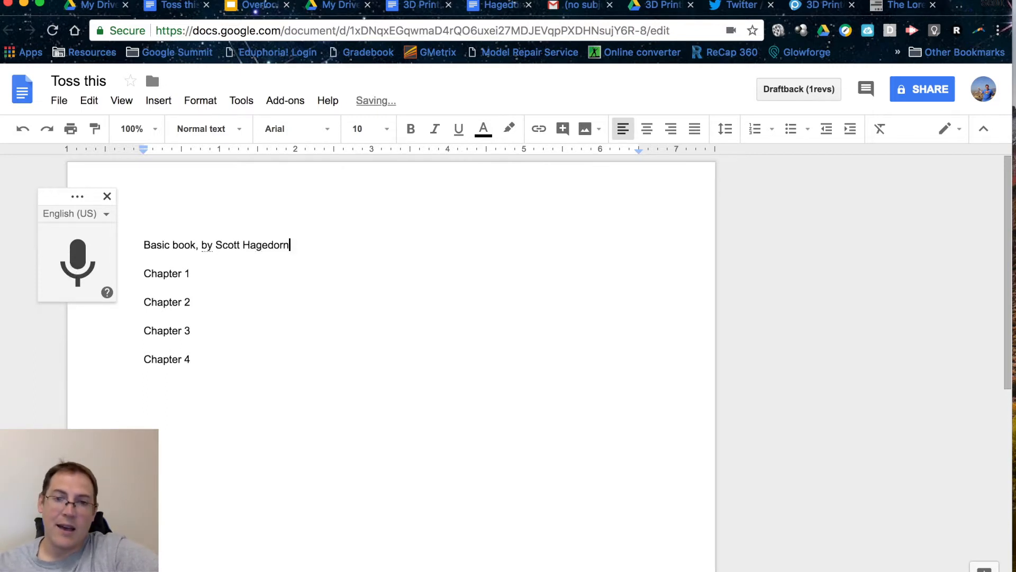
{"action": "left_click", "coordinate": [217, 245]}
{"action": "key", "text": "BackSpace"}
{"action": "key", "text": "BackSpace"}
{"action": "key", "text": "BackSpace"}
{"action": "key", "text": "BackSpace"}
{"action": "key", "text": "BackSpace"}
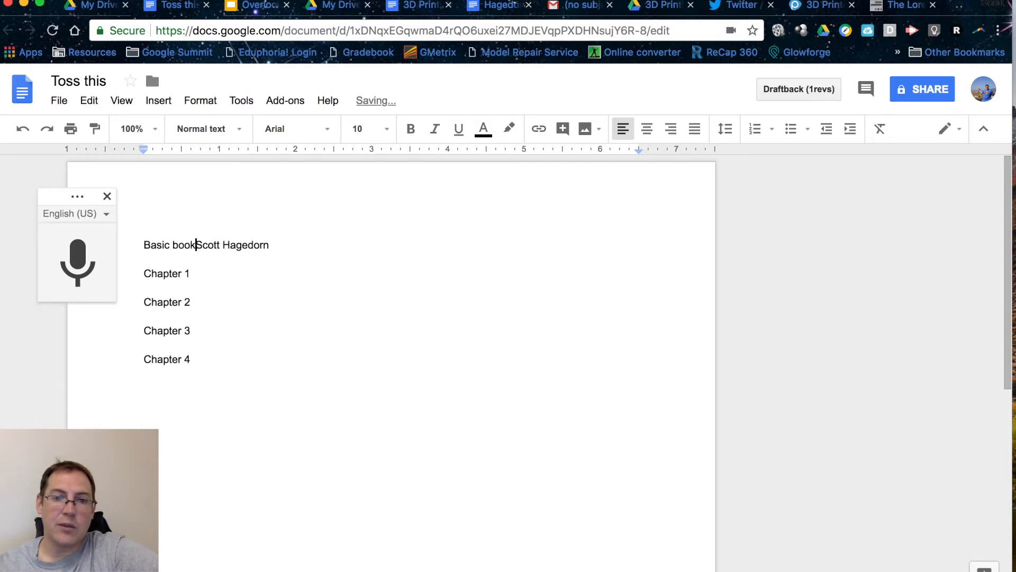
{"action": "key", "text": "Return"}
{"action": "type", "text": "by"}
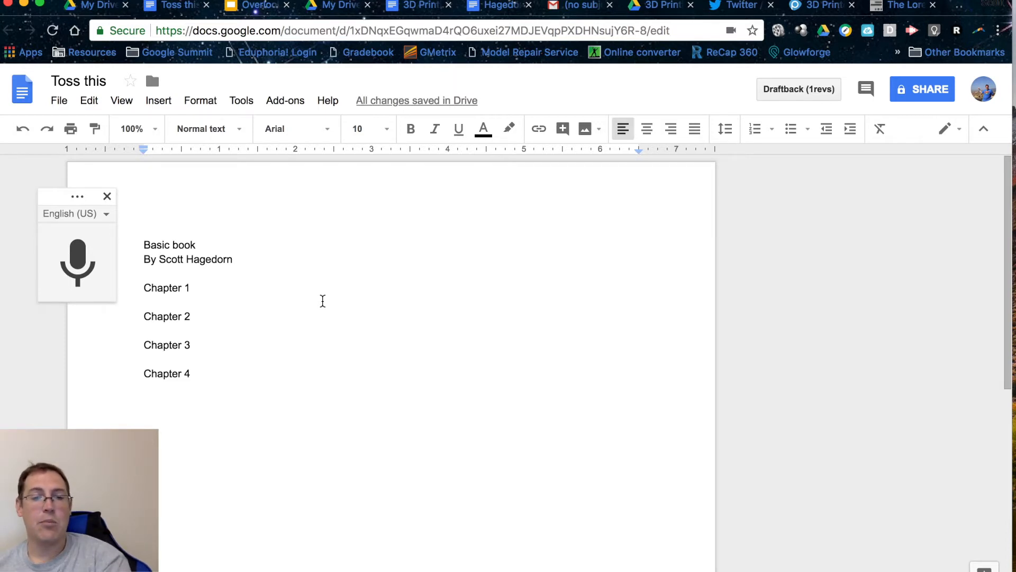
- Close voice typing and write a new note "Check the mail" in the document's Keep notepad
{"action": "left_click", "coordinate": [107, 197]}
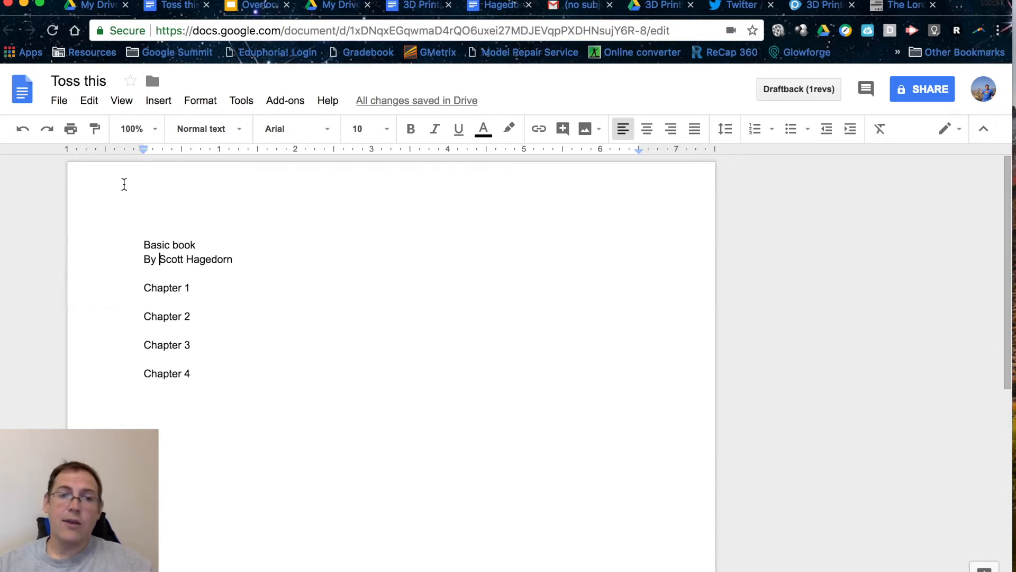
{"action": "left_click", "coordinate": [237, 101]}
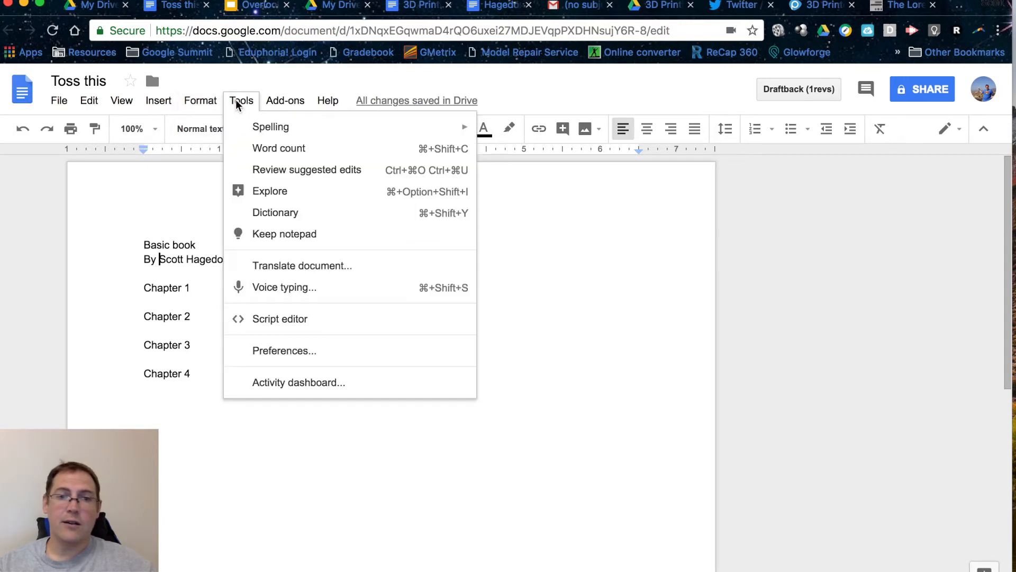
{"action": "left_click", "coordinate": [285, 236]}
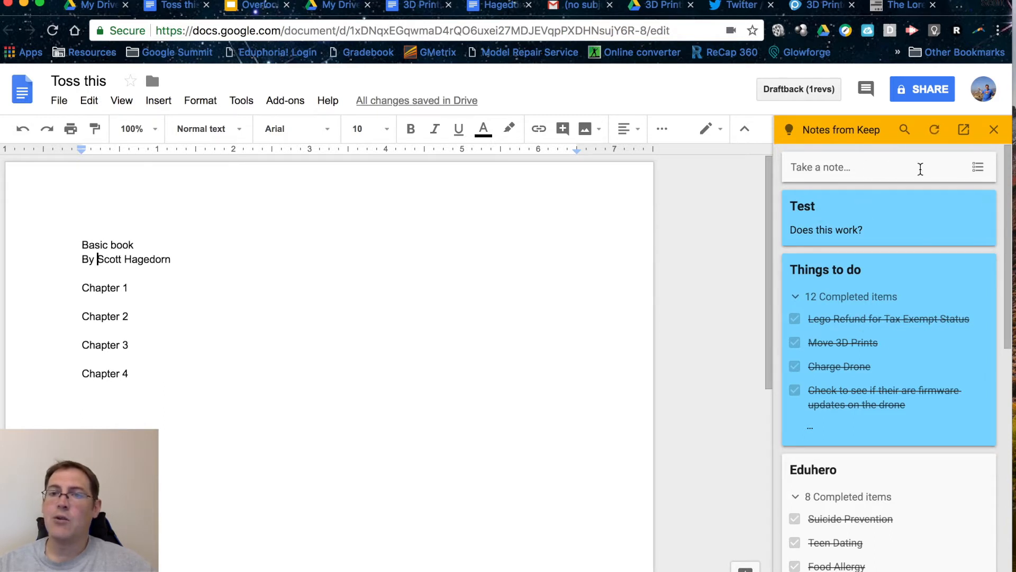
{"action": "left_click", "coordinate": [837, 167]}
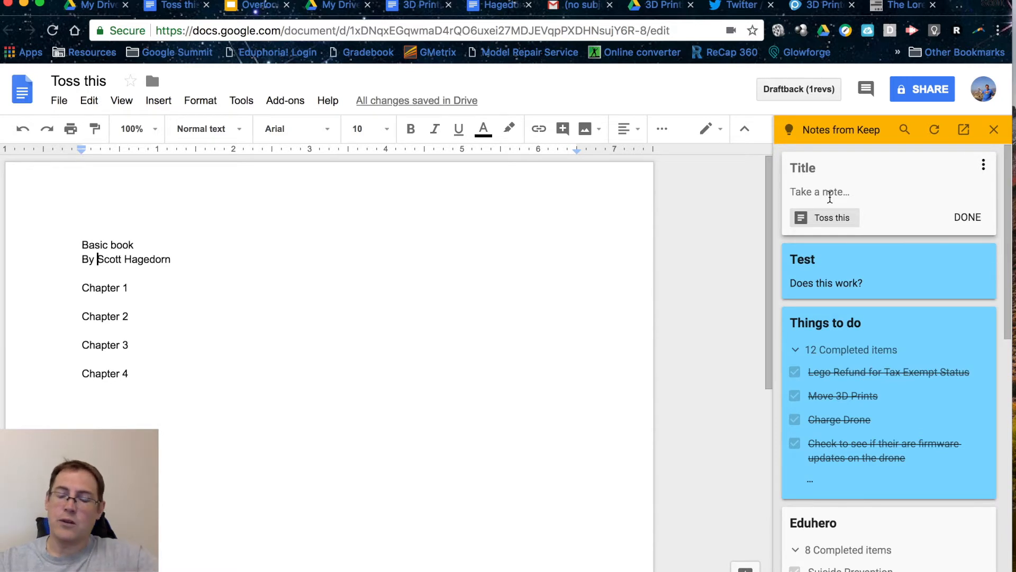
{"action": "type", "text": "Check the mail"}
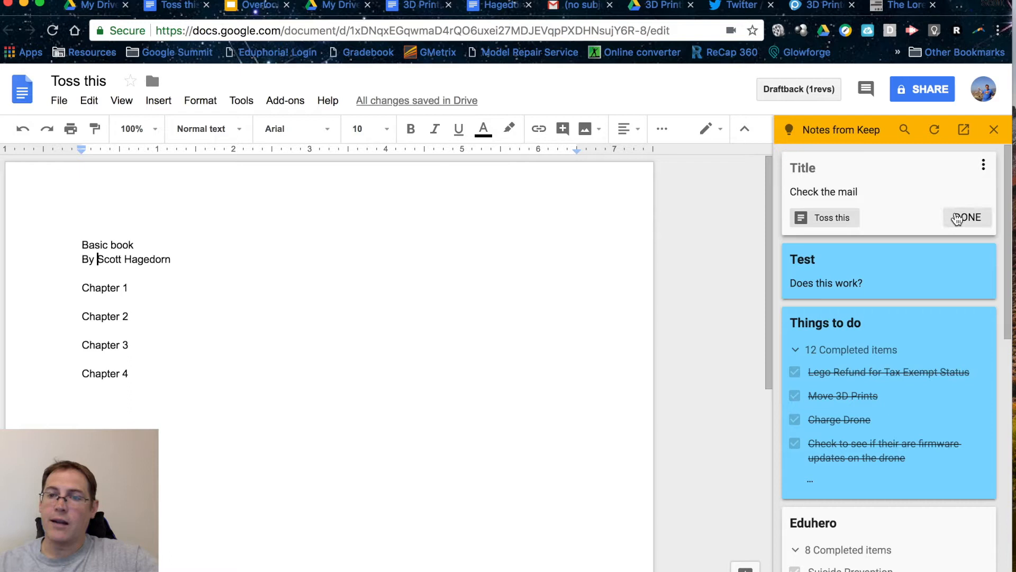
- Open the "Check the mail" note in Google Keep and convert it to a checkbox list
{"action": "left_click", "coordinate": [983, 165]}
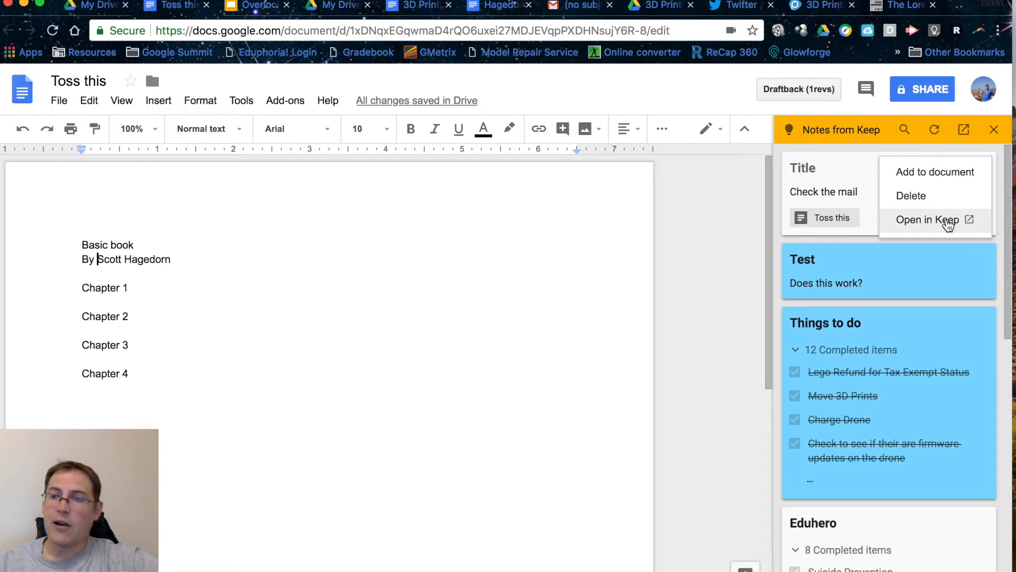
{"action": "left_click", "coordinate": [929, 221]}
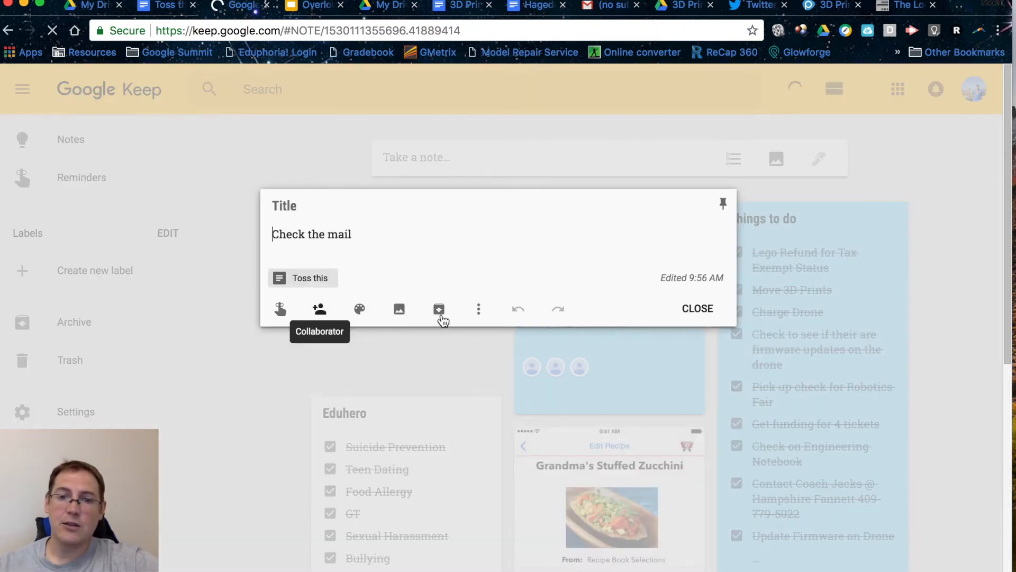
{"action": "left_click", "coordinate": [479, 312]}
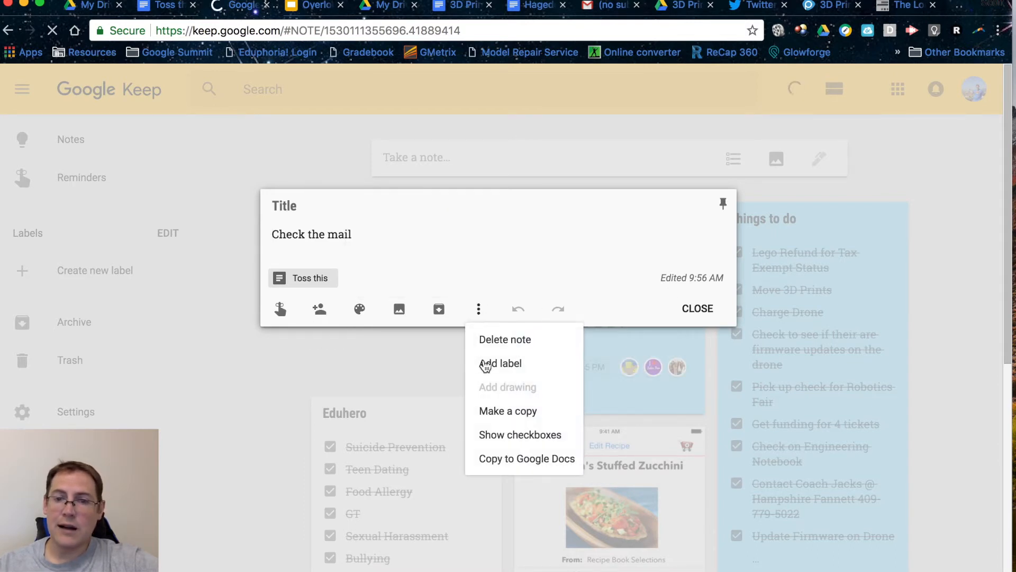
{"action": "left_click", "coordinate": [499, 437]}
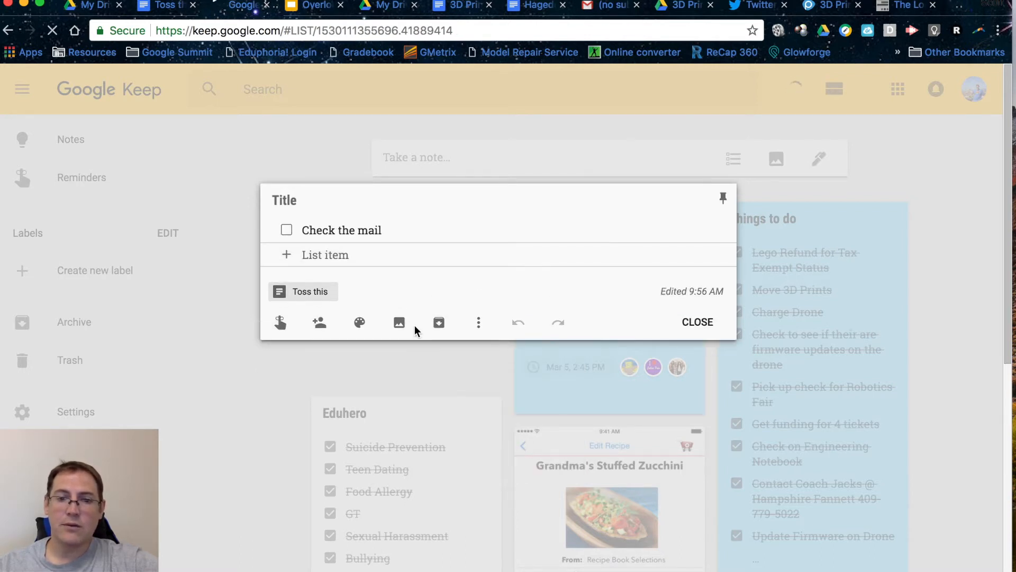
- Add a reminder to the note for later today and change its time to Evening, 6:00 PM
{"action": "left_click", "coordinate": [280, 324]}
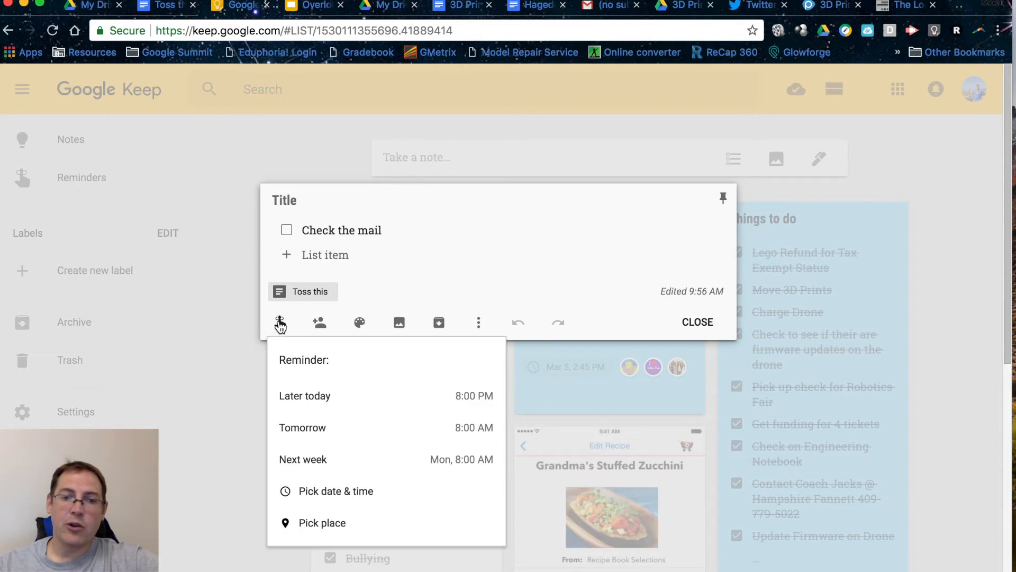
{"action": "left_click", "coordinate": [456, 401]}
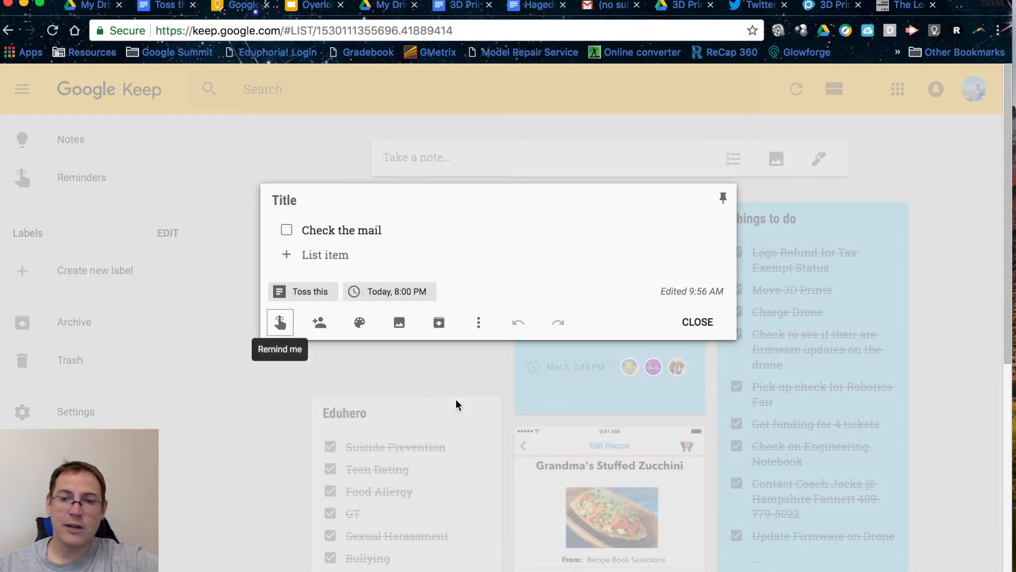
{"action": "left_click", "coordinate": [401, 294]}
{"action": "left_click", "coordinate": [284, 429]}
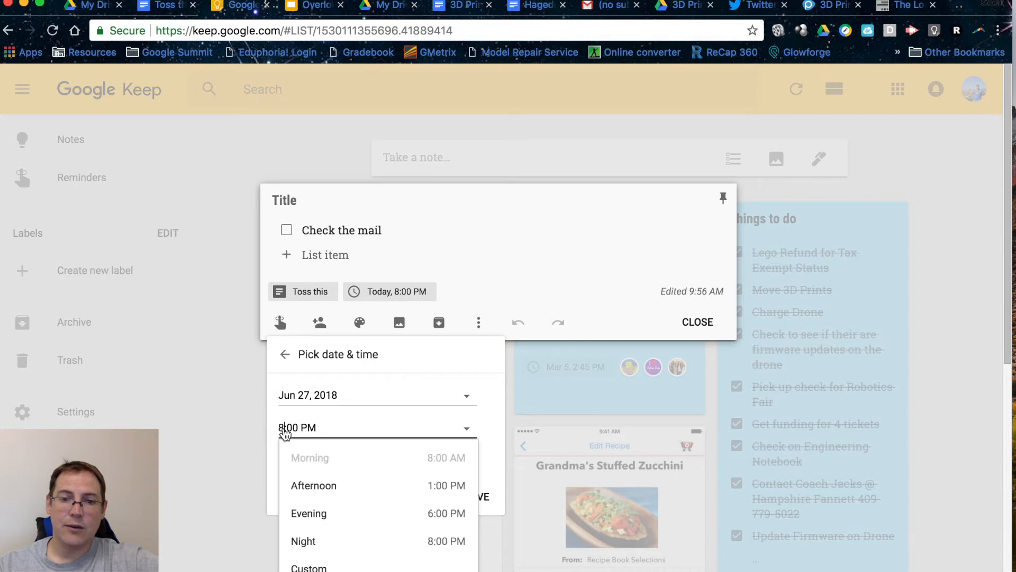
{"action": "left_click", "coordinate": [308, 512]}
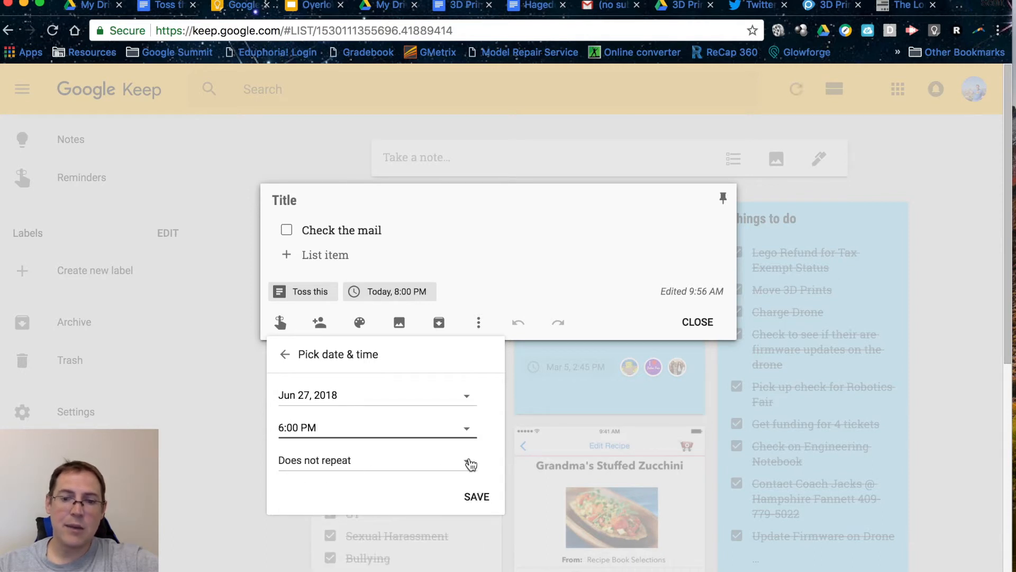
{"action": "left_click", "coordinate": [475, 496]}
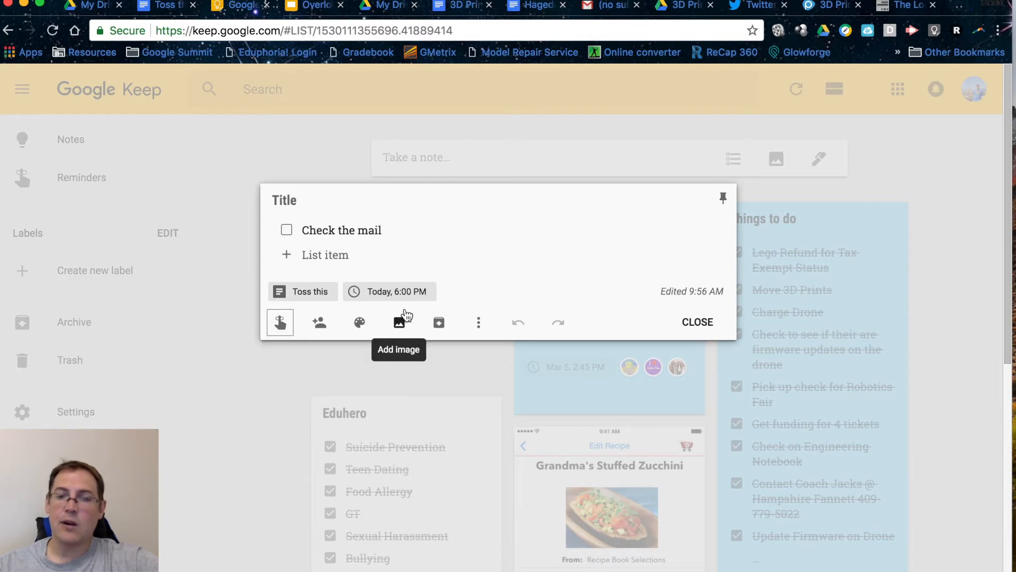
- Mark the "Check the mail" item as completed and close the note
{"action": "mouse_move", "coordinate": [357, 325]}
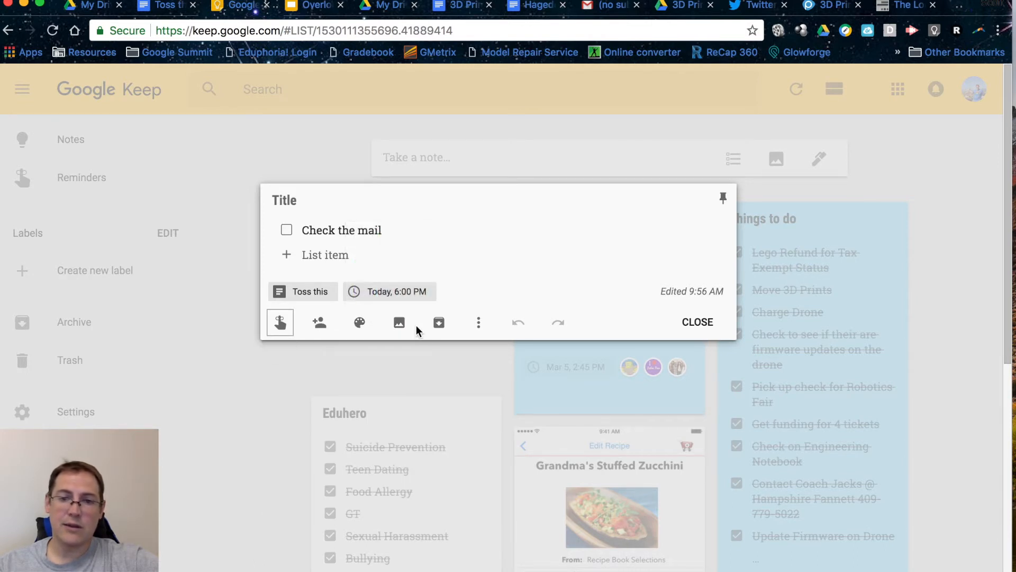
{"action": "left_click", "coordinate": [287, 231]}
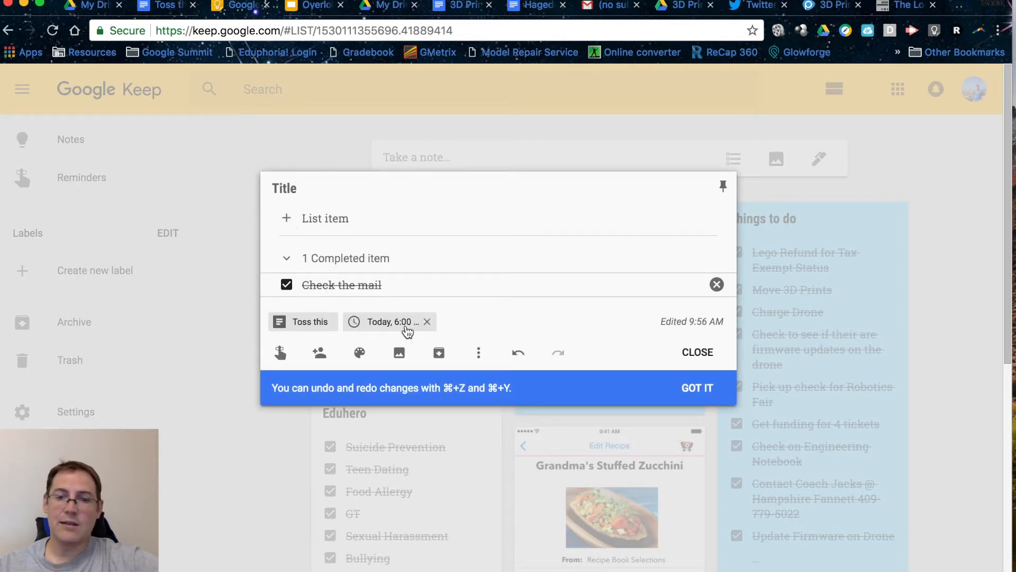
{"action": "left_click", "coordinate": [439, 358]}
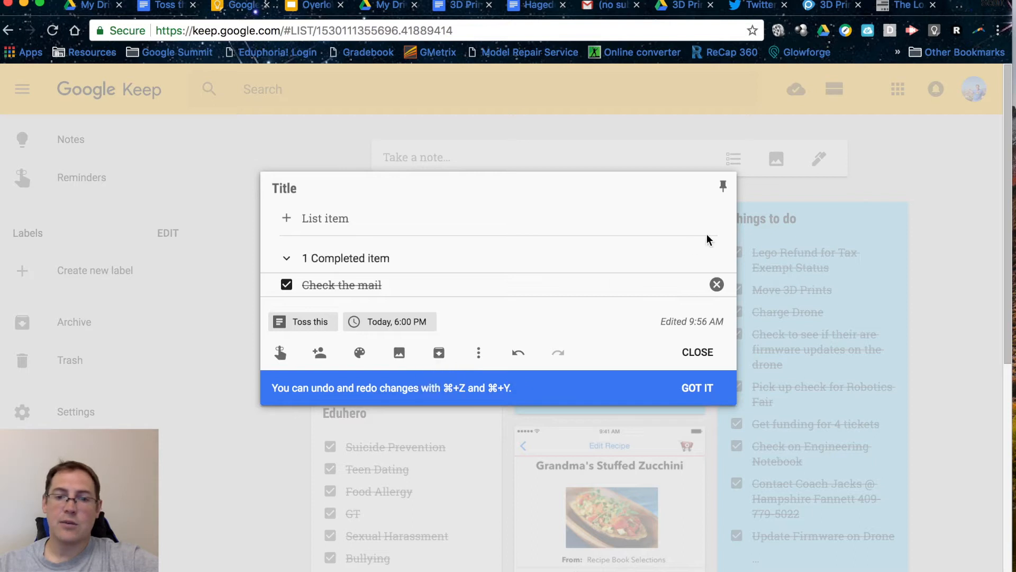
{"action": "left_click", "coordinate": [821, 188]}
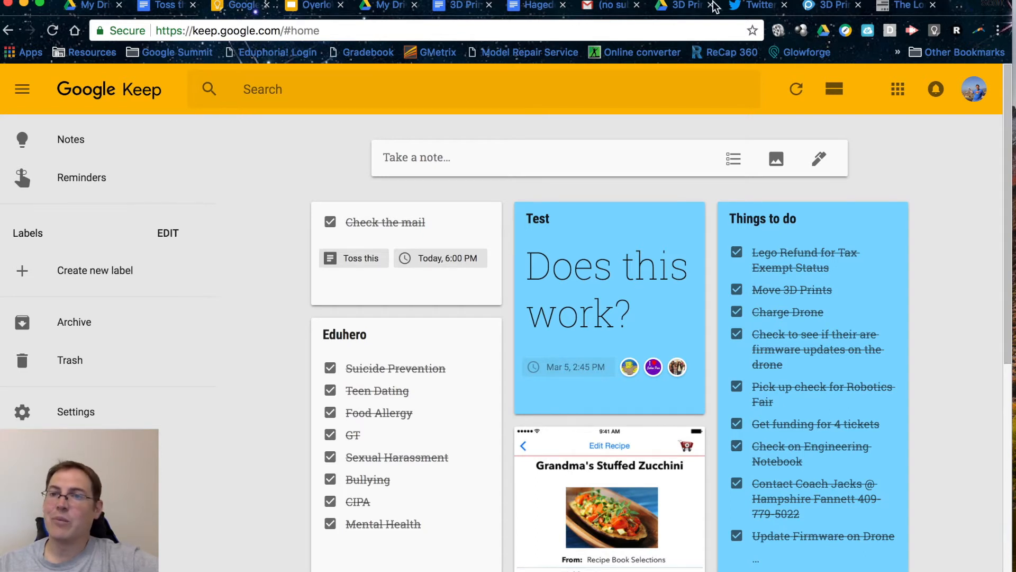
- Return to the Toss this document, look through the Keep notes beside it, and close the notepad
{"action": "left_click", "coordinate": [165, 5]}
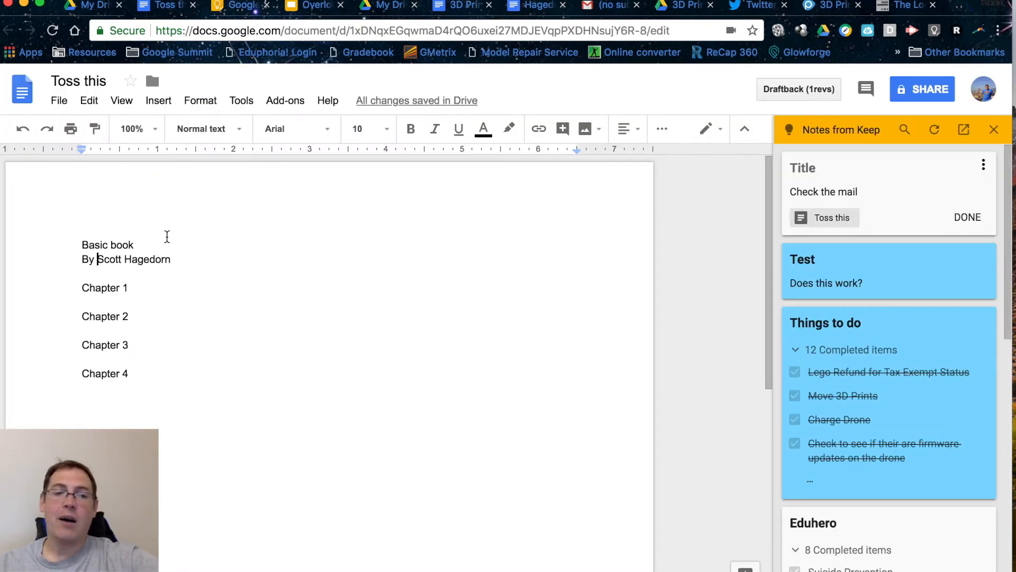
{"action": "scroll", "coordinate": [852, 403], "scroll_direction": "down", "scroll_amount": 3}
{"action": "scroll", "coordinate": [853, 399], "scroll_direction": "down", "scroll_amount": 6}
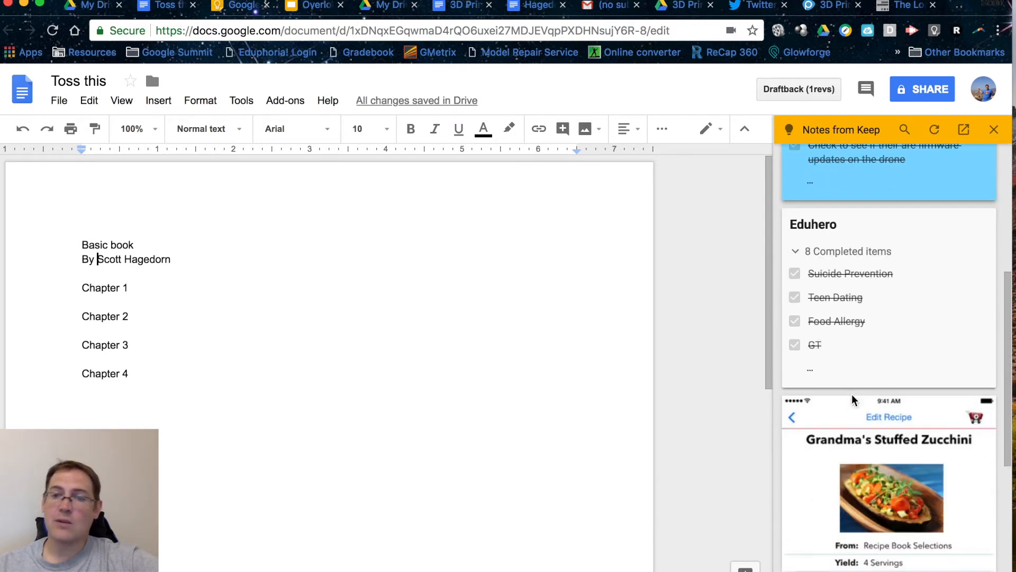
{"action": "scroll", "coordinate": [852, 399], "scroll_direction": "up", "scroll_amount": 10}
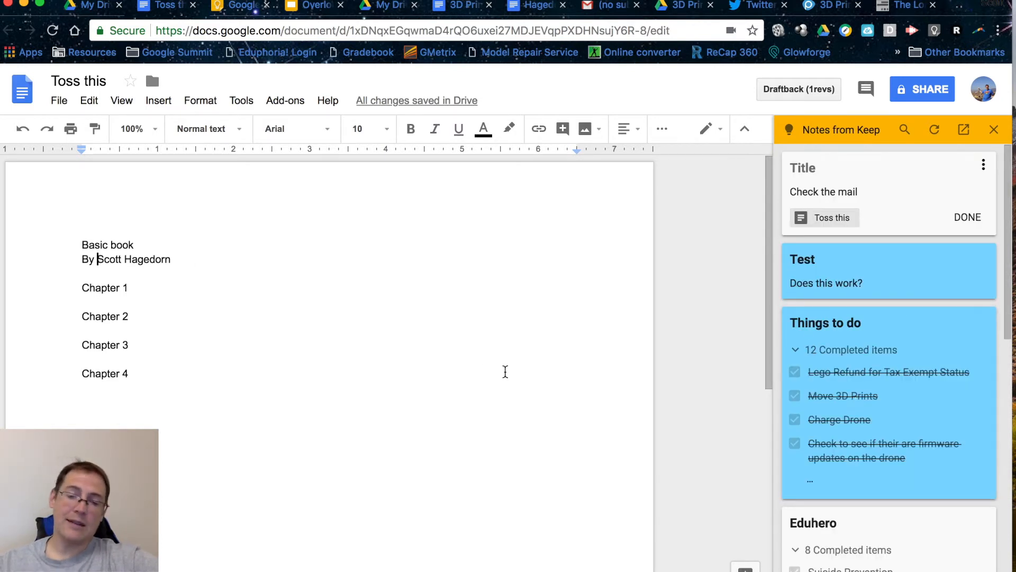
{"action": "left_click", "coordinate": [994, 130]}
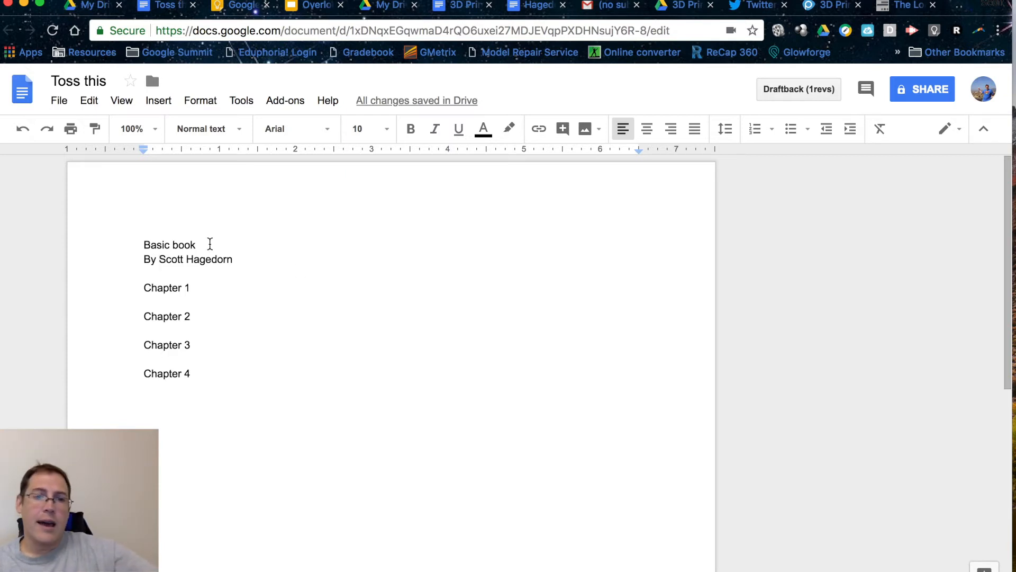
{"action": "left_click_drag", "start_coordinate": [210, 244], "coordinate": [140, 245]}
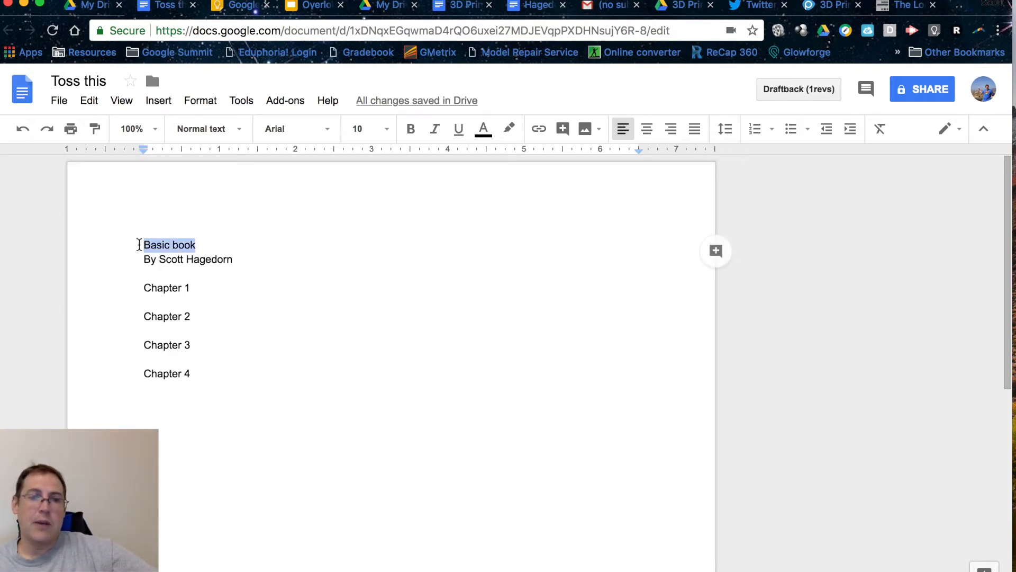
{"action": "left_click", "coordinate": [210, 101]}
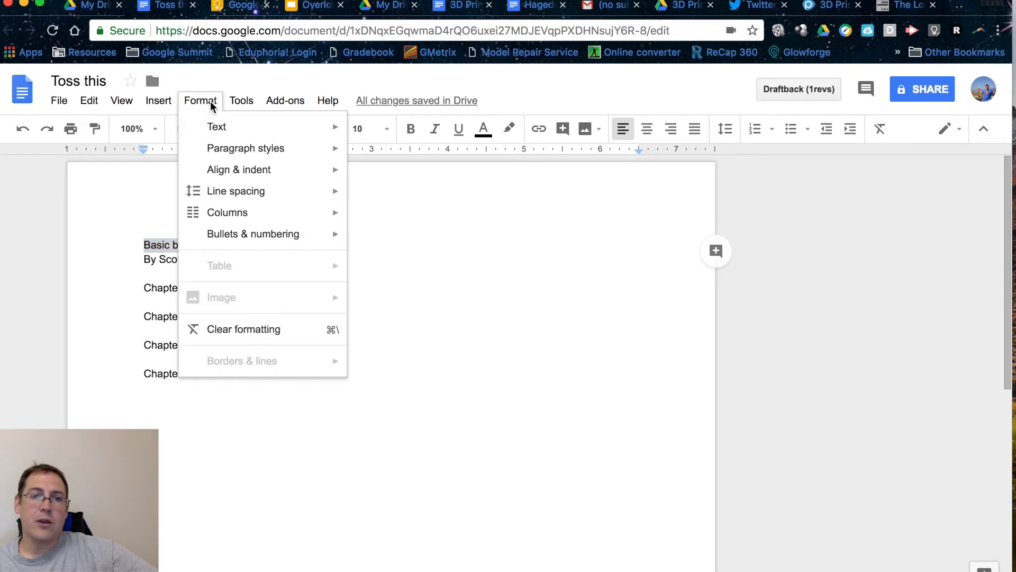
{"action": "mouse_move", "coordinate": [223, 150]}
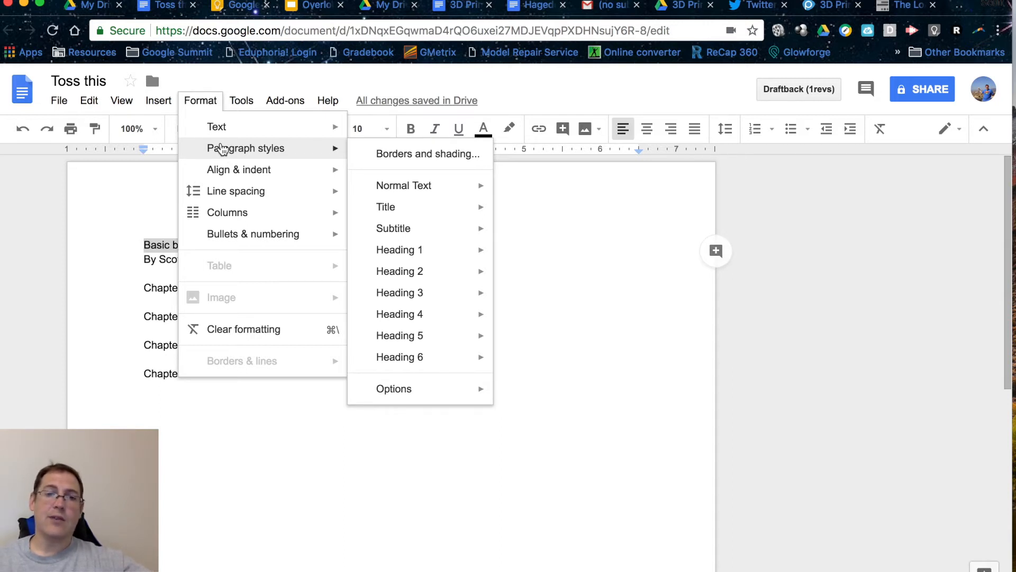
{"action": "left_click", "coordinate": [144, 272]}
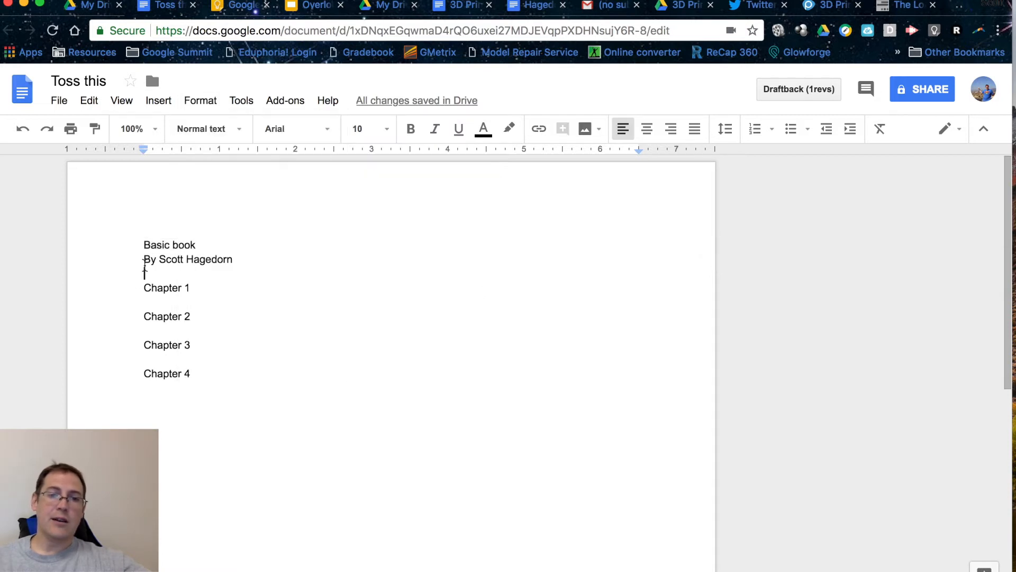
- Apply the Title paragraph style to the "Basic book" line
{"action": "left_click_drag", "start_coordinate": [143, 244], "coordinate": [201, 245]}
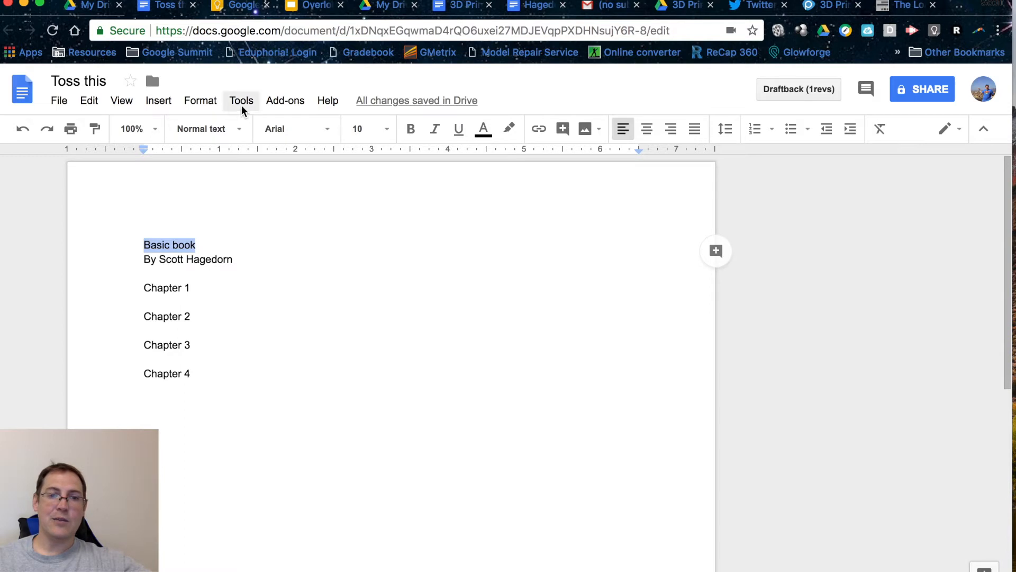
{"action": "left_click", "coordinate": [207, 103]}
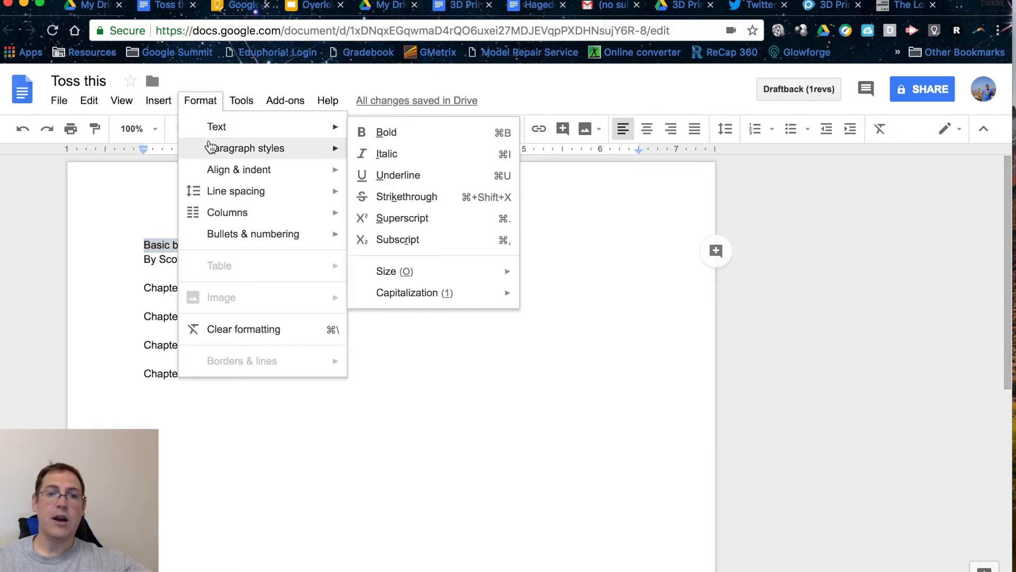
{"action": "mouse_move", "coordinate": [392, 214]}
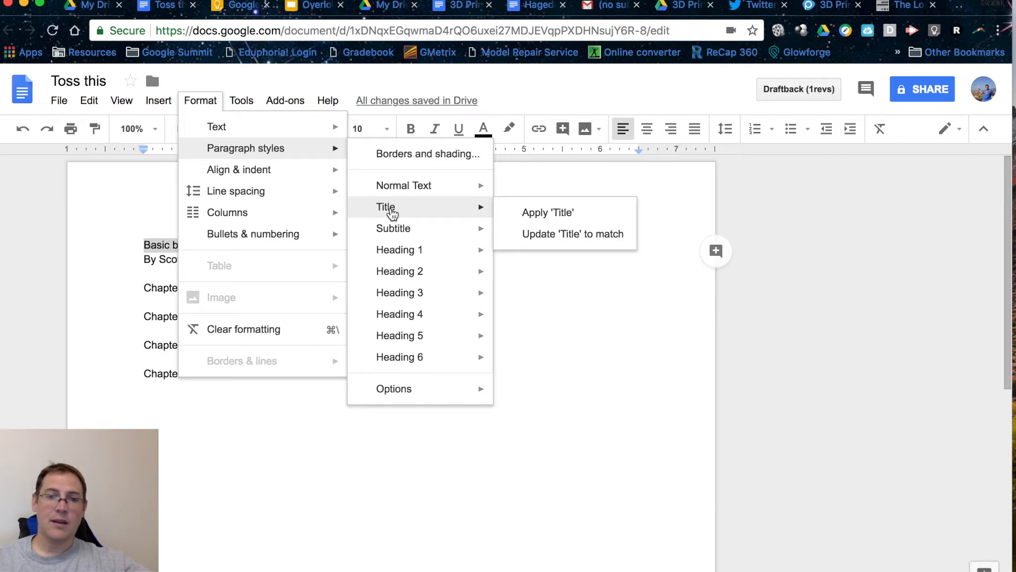
{"action": "left_click", "coordinate": [547, 217]}
{"action": "left_click", "coordinate": [308, 295]}
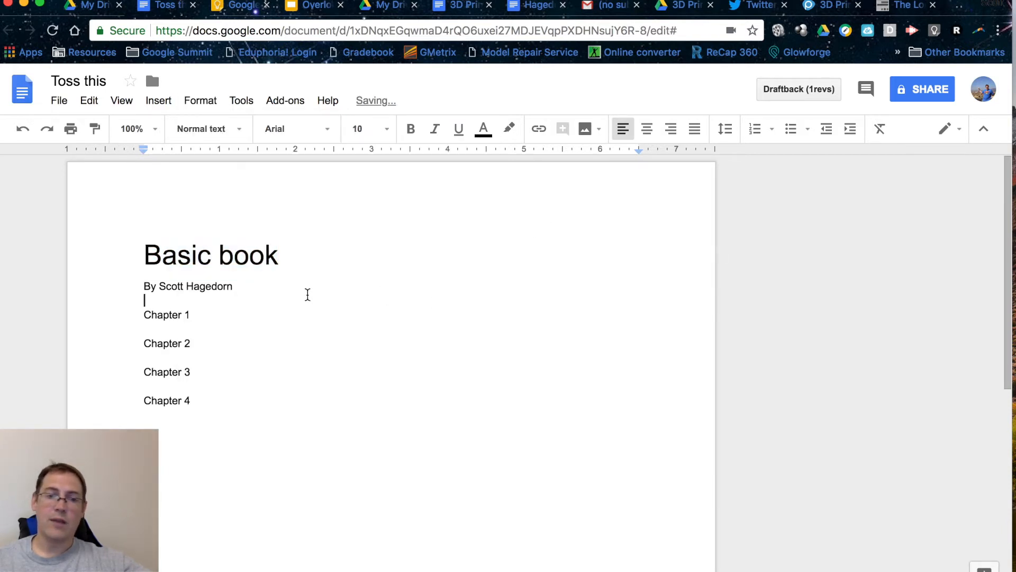
- Paste the placeholder paragraphs beginning "Lorem ipsum fames potenti phasellus" on new lines below Chapter 1 and Chapter 2
{"action": "double_click", "coordinate": [213, 312]}
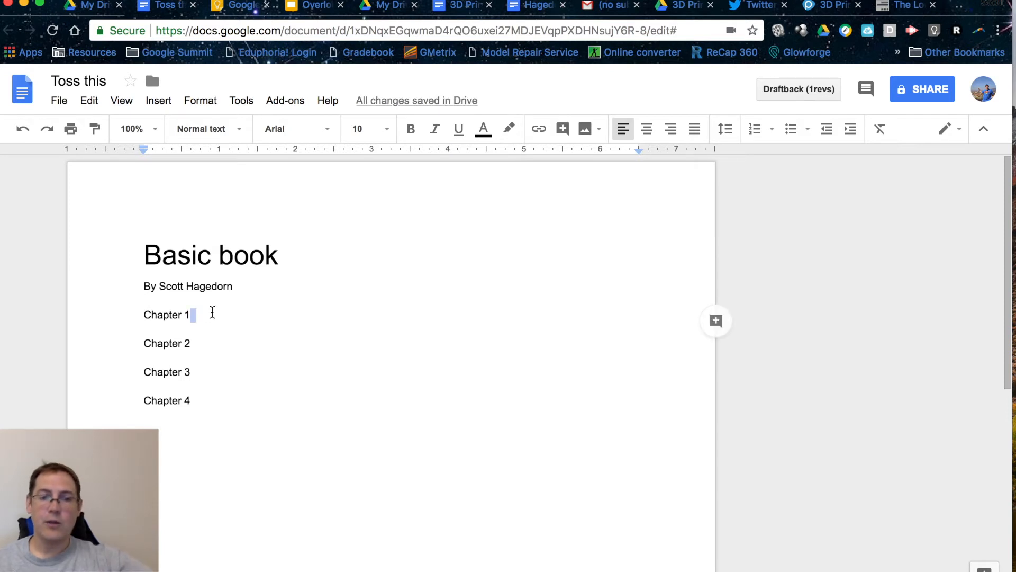
{"action": "key", "text": "Return"}
{"action": "key", "text": "cmd+v"}
{"action": "scroll", "coordinate": [215, 486], "scroll_direction": "down", "scroll_amount": 3}
{"action": "double_click", "coordinate": [188, 411]}
{"action": "key", "text": "Return"}
{"action": "type", "text": "Lorem ipsum fames potenti phasellus nullam augue orci a tortor, ut commodo convallis in sed urna himenaeos ornare tellus ad, quam inceptos integer accumsan justo aptent ullamcorper neque.  Id hac class fusce interdum in hac felis, curae etiam nisi tortor aliquam morbi nam phasellus, morbi maecenas facilisis hac aenean at.  Aenean in conubia fermentum eu vitae molestie tortor vulputate est, quisque mollis vel porta ipsum in habitant feugiat tempus neque, ut lobortis fusce suspendisse condimentum odio nisi vulputate.  Nostra rutrum ut cras id volutpat pharetra potenti interdum sagittis, in non mattis lacinia dui ante fringilla enim bibendum posuere, lectus rhoncus fusce praesent porta tortor nulla non nulla turpis sociosqu maecenas rhoncus curabitur.  Integer ultrices pulvinar turpis pellentesque varius aliquet nulla vitae, rhoncus a curabitur a magna vestibulum porta elit, semper habitasse donec sodales volutpat hendrerit aenean vel curabitur scelerisque metus ligula netus proin sem sociosqu."}
- Paste the same Lorem ipsum paragraphs on a new line below Chapter 3 and at Chapter 4
{"action": "scroll", "coordinate": [179, 459], "scroll_direction": "down", "scroll_amount": 6}
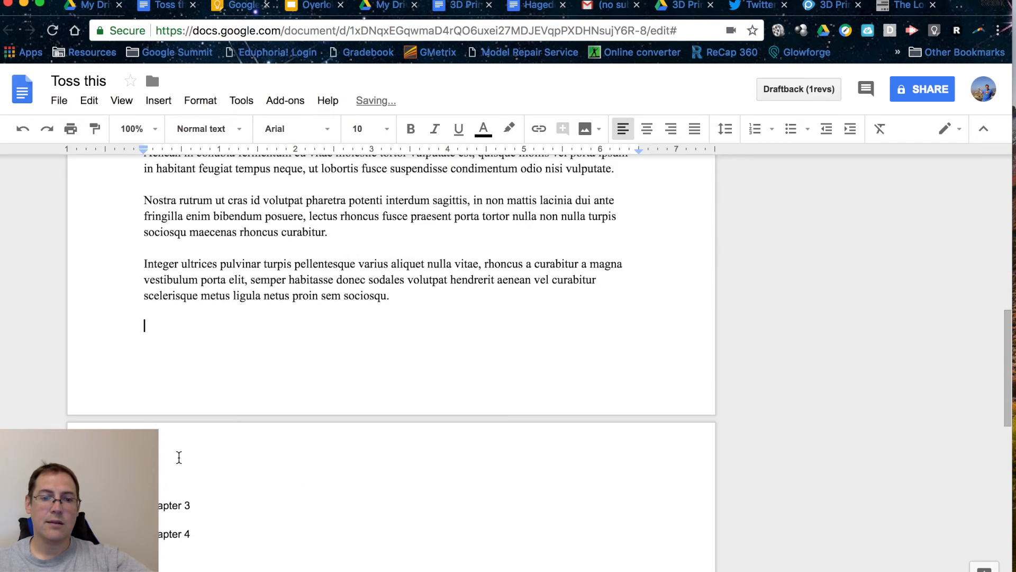
{"action": "double_click", "coordinate": [164, 518]}
{"action": "key", "text": "Return"}
{"action": "key", "text": "cmd+v"}
{"action": "scroll", "coordinate": [162, 517], "scroll_direction": "down", "scroll_amount": 4}
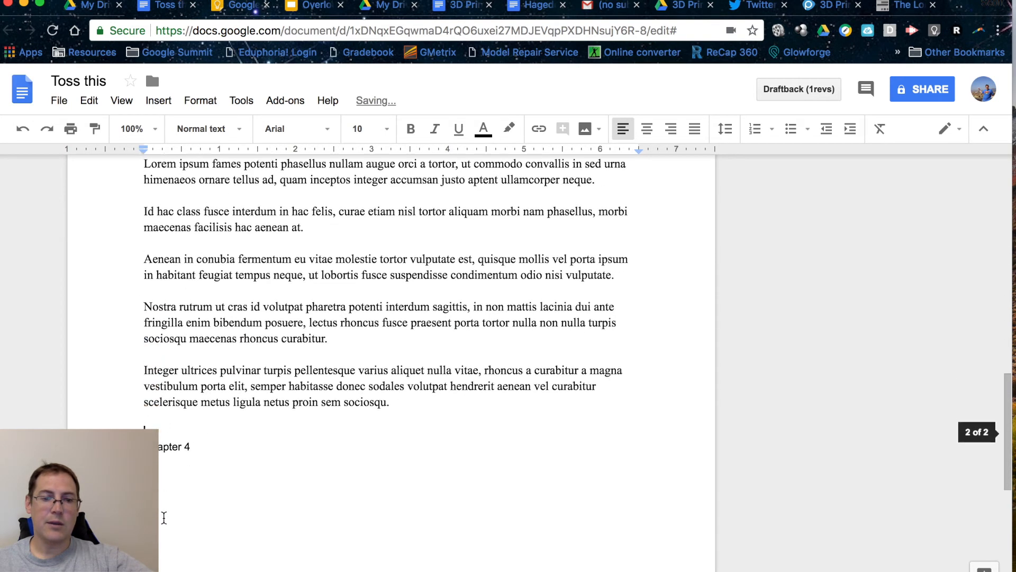
{"action": "left_click", "coordinate": [160, 445]}
{"action": "key", "text": "cmd+v"}
- Apply the Heading 1 paragraph style to the "Chapter 1" line
{"action": "scroll", "coordinate": [164, 444], "scroll_direction": "up", "scroll_amount": 15}
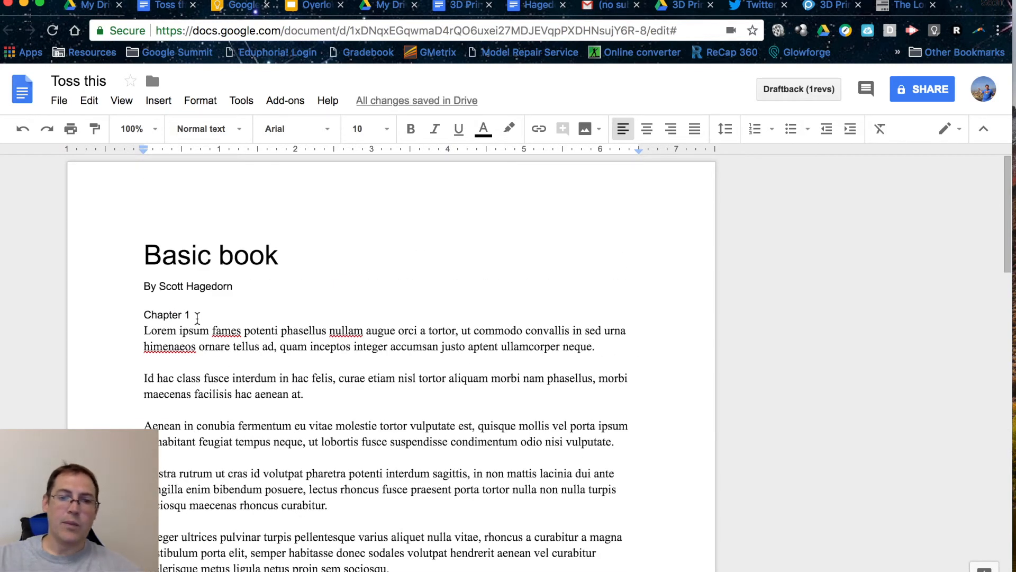
{"action": "left_click_drag", "start_coordinate": [197, 315], "coordinate": [145, 315]}
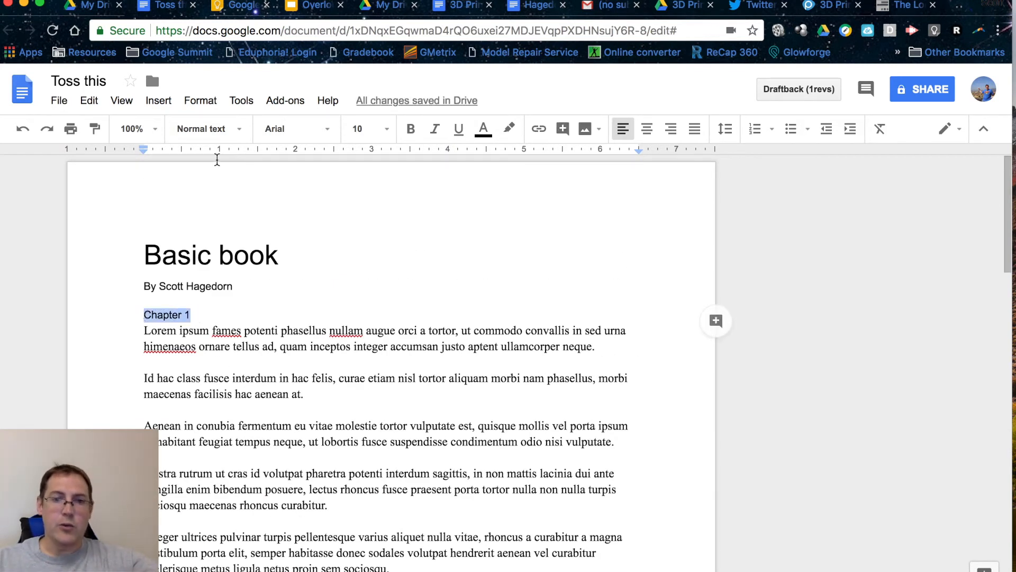
{"action": "left_click", "coordinate": [203, 101]}
{"action": "mouse_move", "coordinate": [326, 151]}
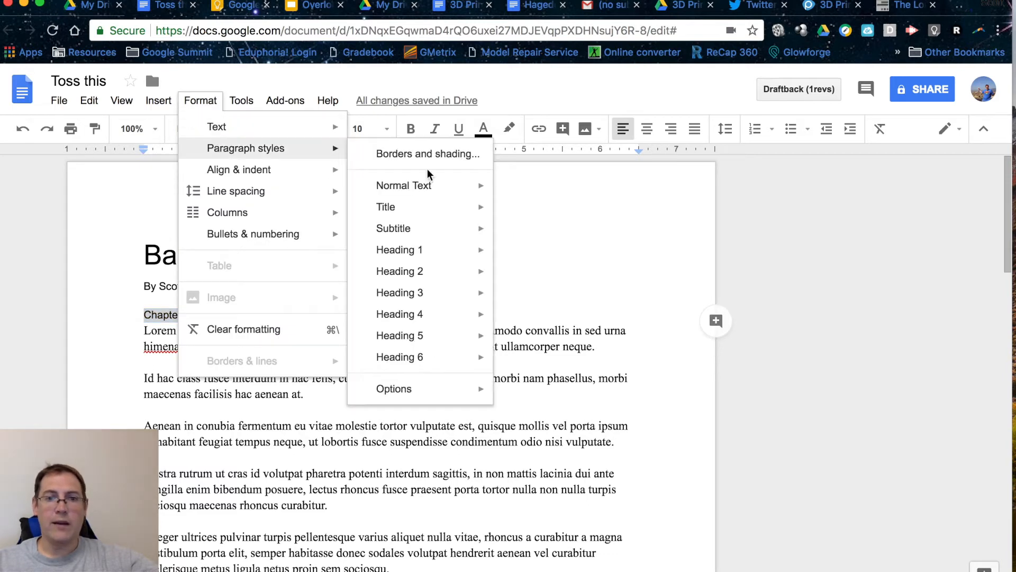
{"action": "mouse_move", "coordinate": [443, 253]}
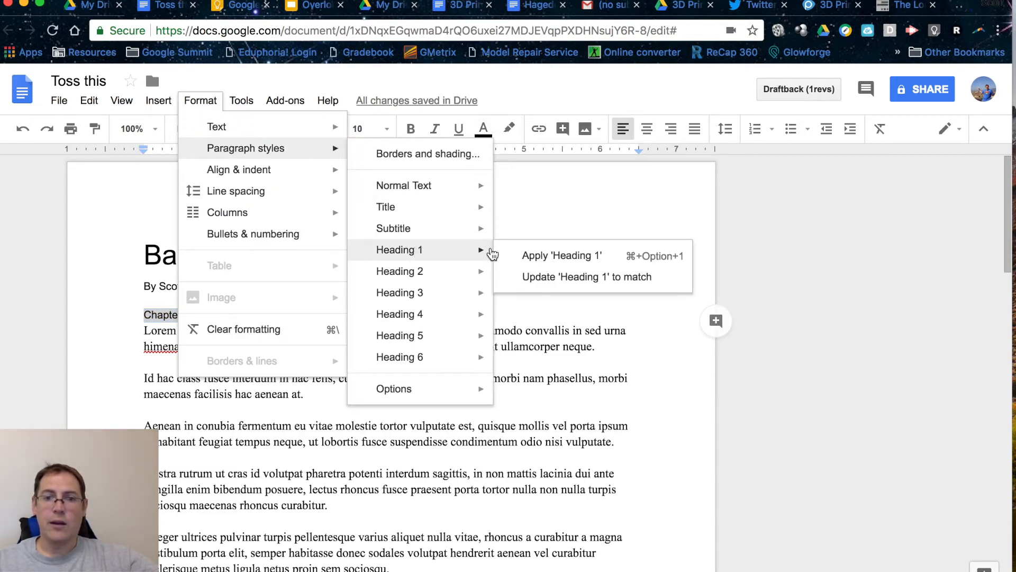
{"action": "left_click", "coordinate": [554, 257]}
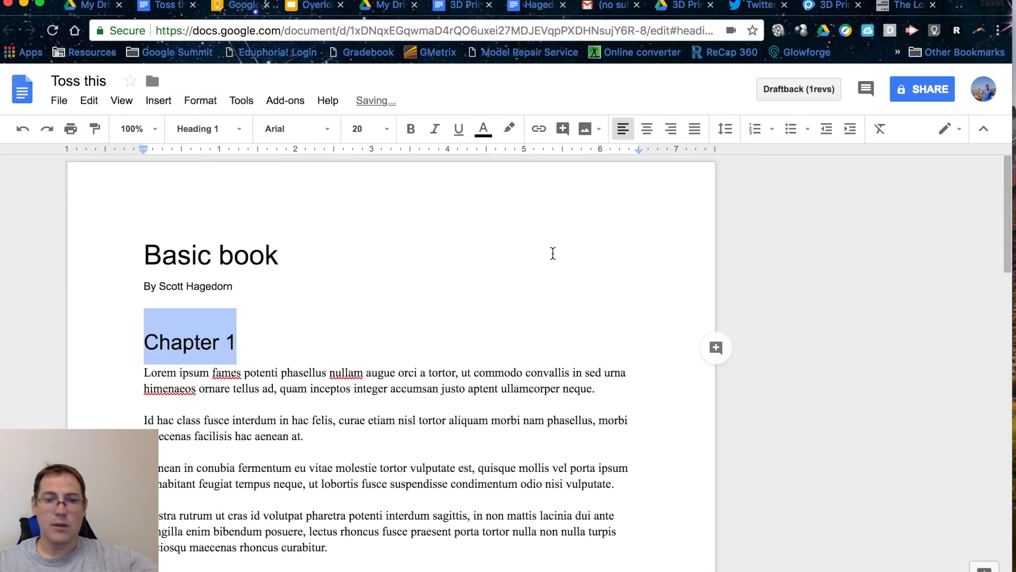
- Apply the Heading 1 paragraph style to the "Chapter 2" line
{"action": "scroll", "coordinate": [196, 433], "scroll_direction": "down", "scroll_amount": 5}
{"action": "left_click_drag", "start_coordinate": [192, 492], "coordinate": [144, 492]}
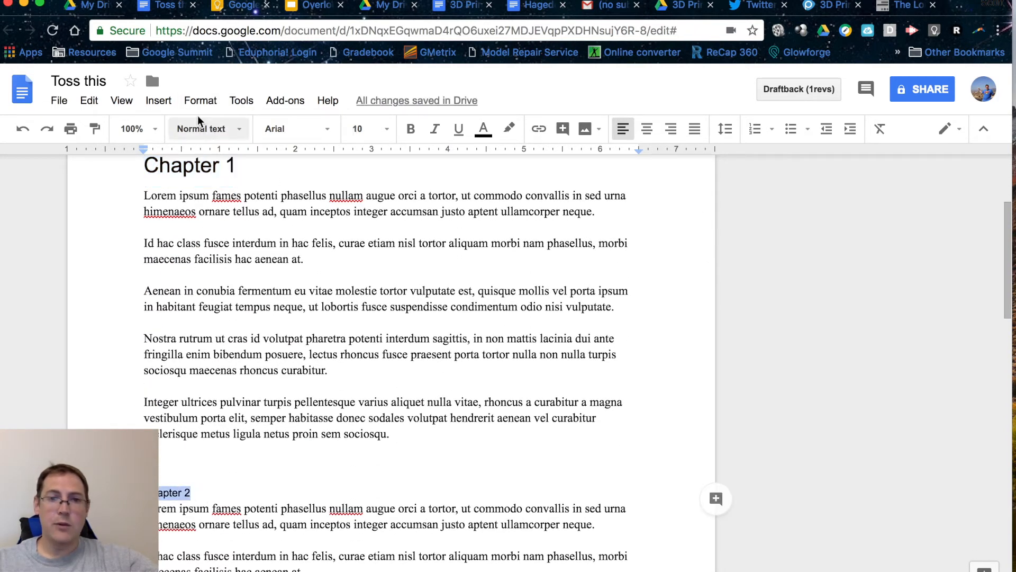
{"action": "left_click", "coordinate": [200, 100]}
{"action": "mouse_move", "coordinate": [225, 190]}
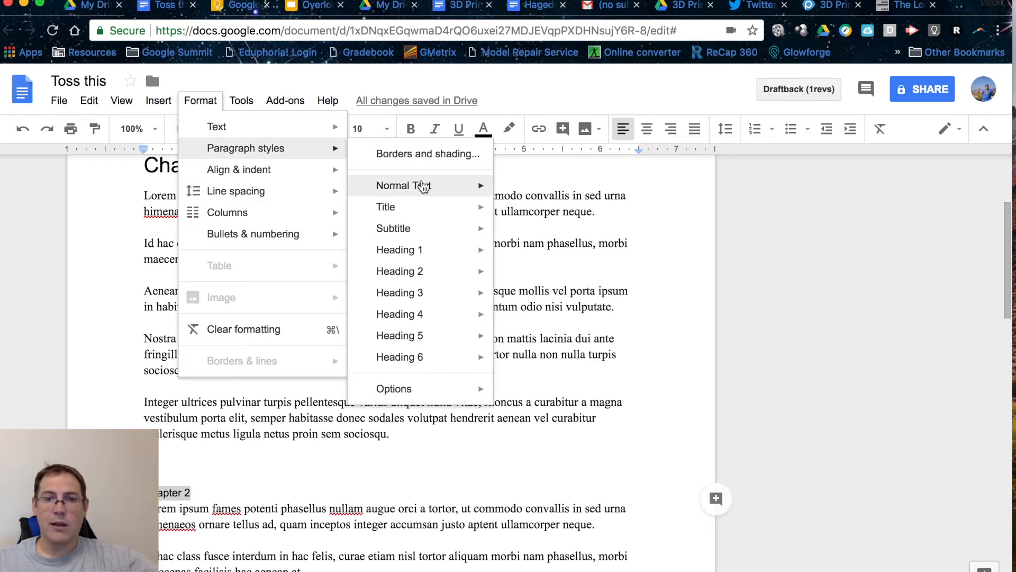
{"action": "mouse_move", "coordinate": [424, 186]}
{"action": "mouse_move", "coordinate": [416, 251]}
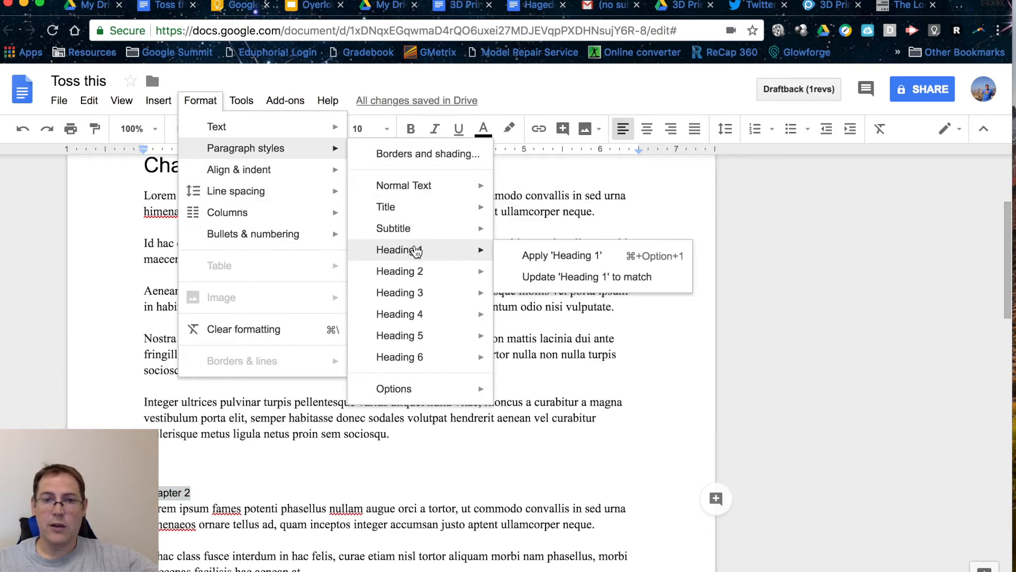
{"action": "left_click", "coordinate": [530, 256]}
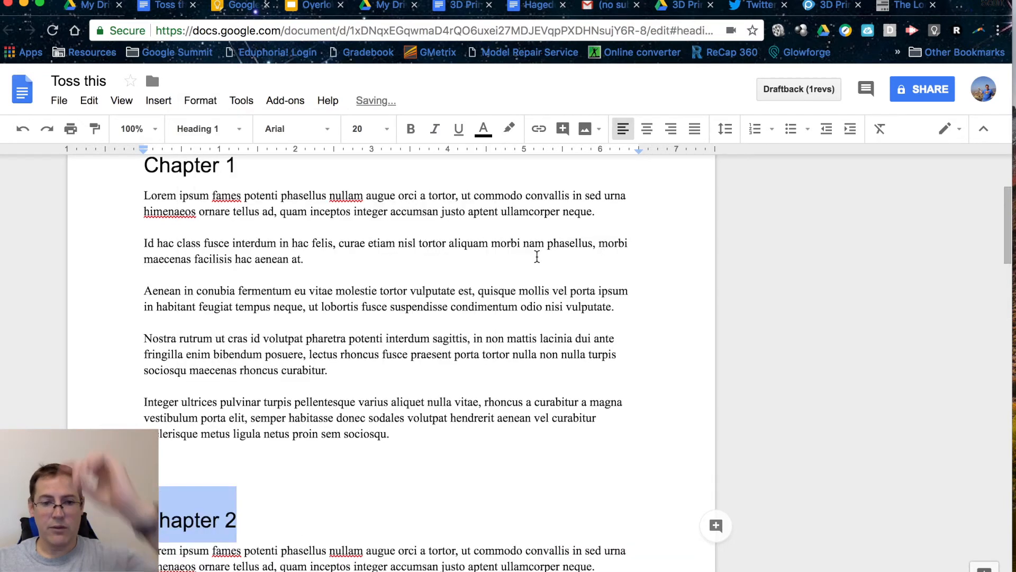
- Apply the Heading 1 paragraph style to the "Chapter 3" line
{"action": "scroll", "coordinate": [206, 385], "scroll_direction": "down", "scroll_amount": 5}
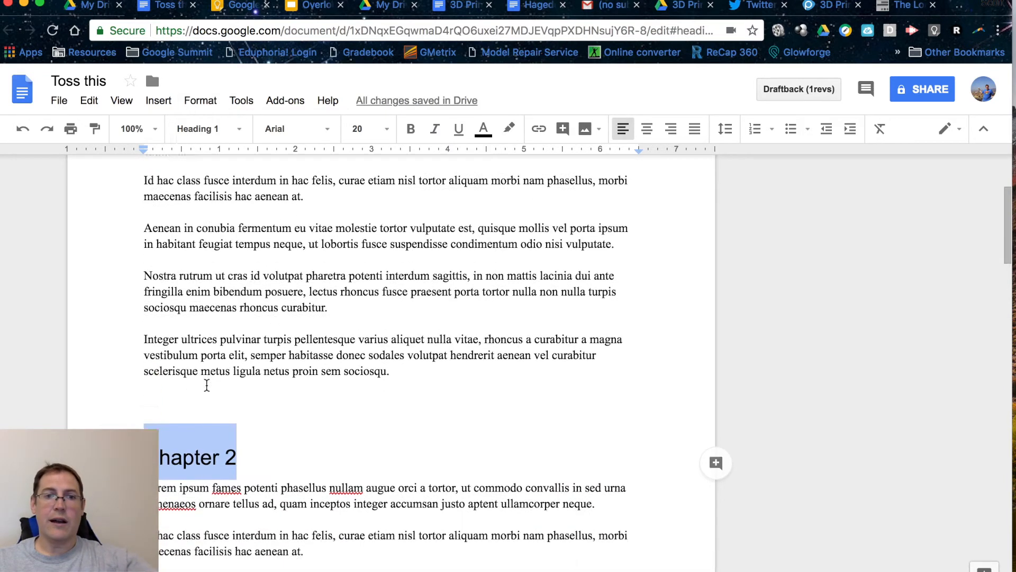
{"action": "scroll", "coordinate": [206, 385], "scroll_direction": "down", "scroll_amount": 8}
{"action": "left_click", "coordinate": [205, 369]}
{"action": "left_click_drag", "start_coordinate": [170, 369], "coordinate": [125, 369]}
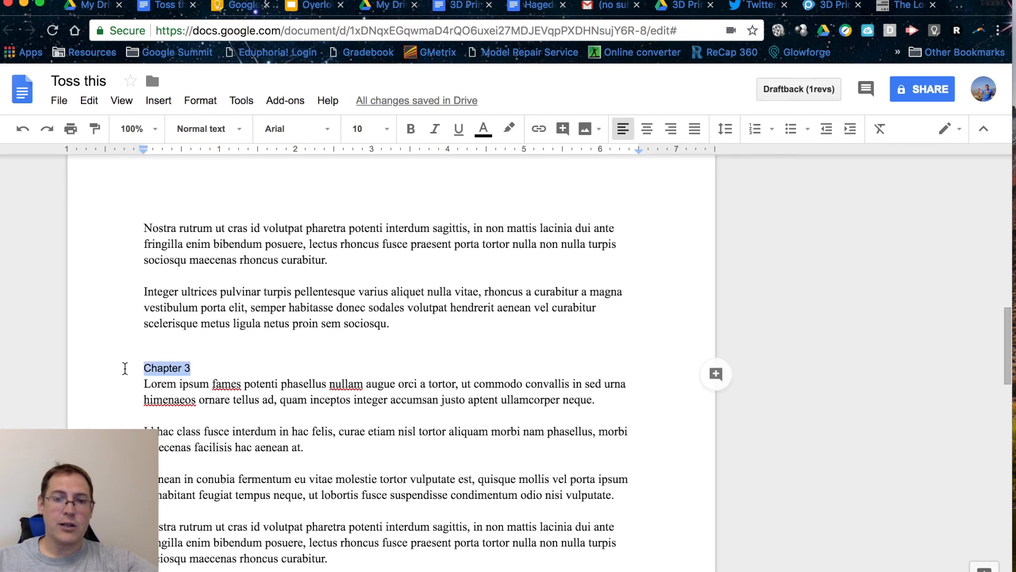
{"action": "left_click", "coordinate": [207, 101]}
{"action": "mouse_move", "coordinate": [228, 153]}
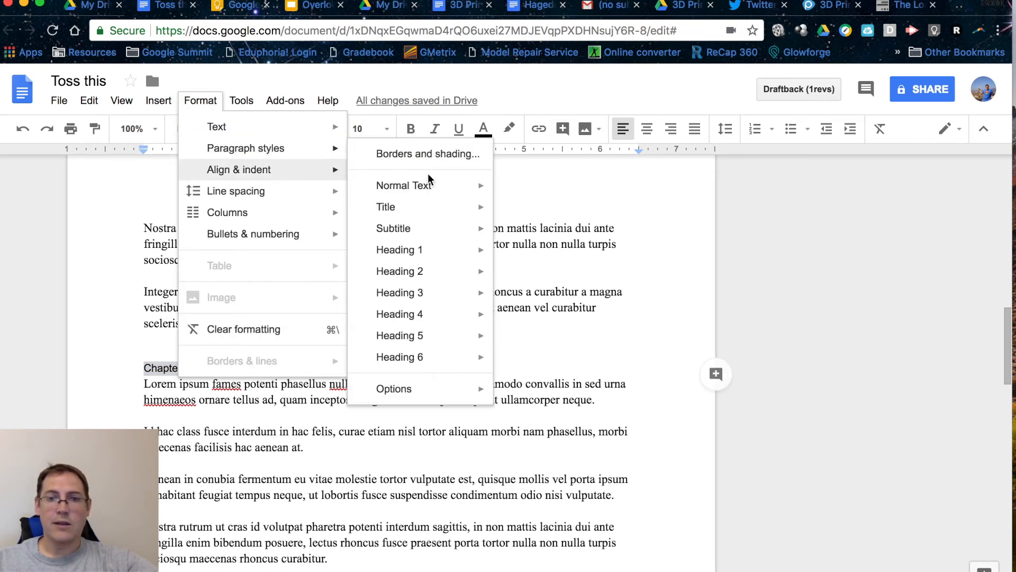
{"action": "mouse_move", "coordinate": [421, 255]}
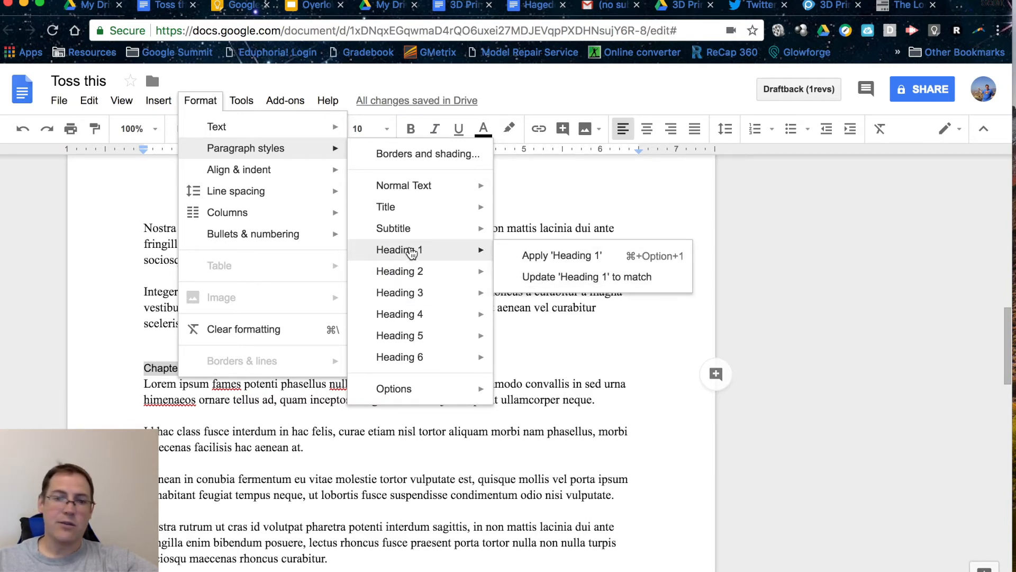
{"action": "left_click", "coordinate": [564, 256]}
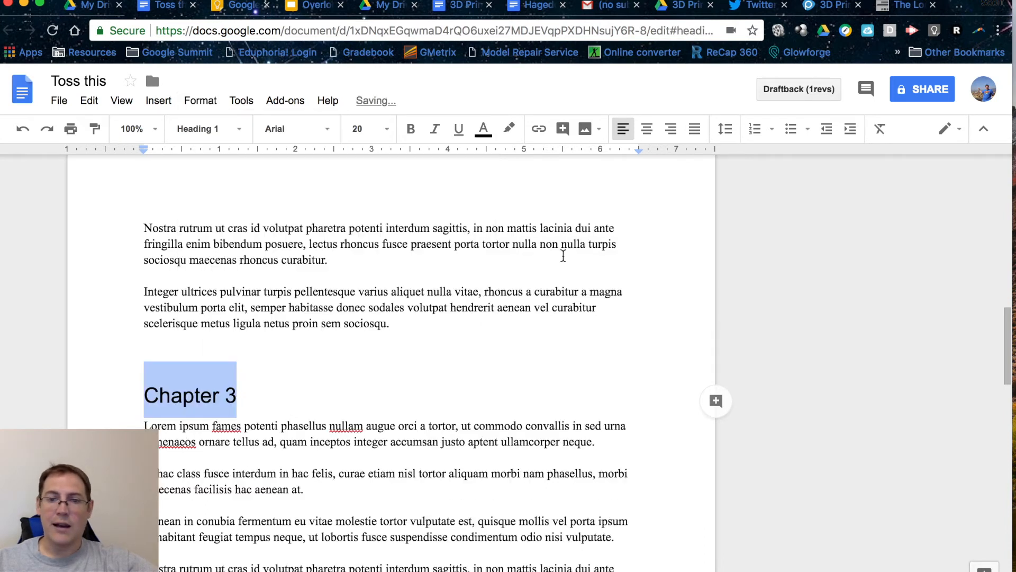
- Apply the Title paragraph style to the "Chapter 4" line
{"action": "scroll", "coordinate": [316, 444], "scroll_direction": "down", "scroll_amount": 10}
{"action": "left_click_drag", "start_coordinate": [209, 281], "coordinate": [119, 277]}
{"action": "left_click", "coordinate": [208, 108]}
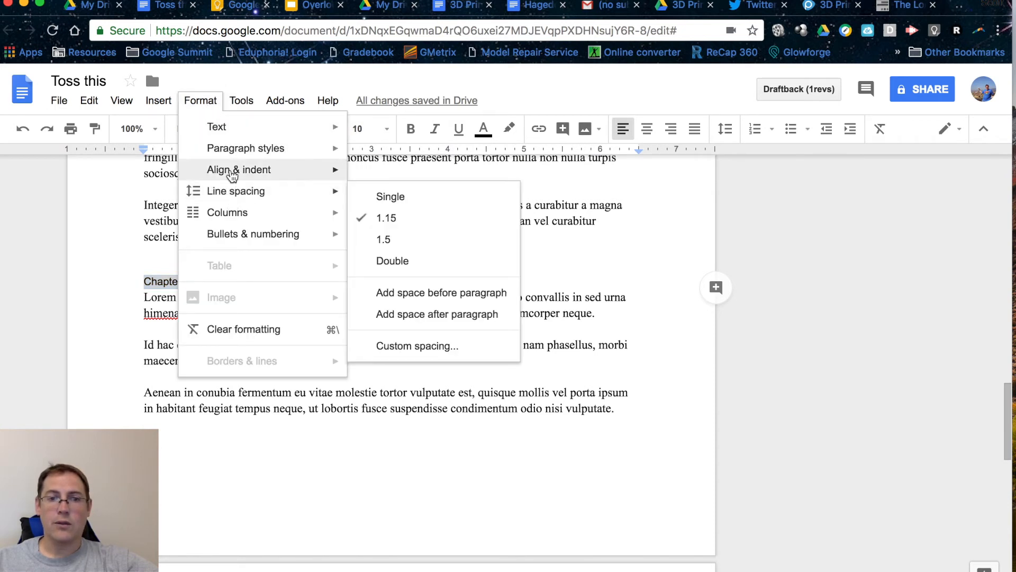
{"action": "mouse_move", "coordinate": [284, 154]}
{"action": "mouse_move", "coordinate": [411, 207]}
{"action": "left_click", "coordinate": [542, 217]}
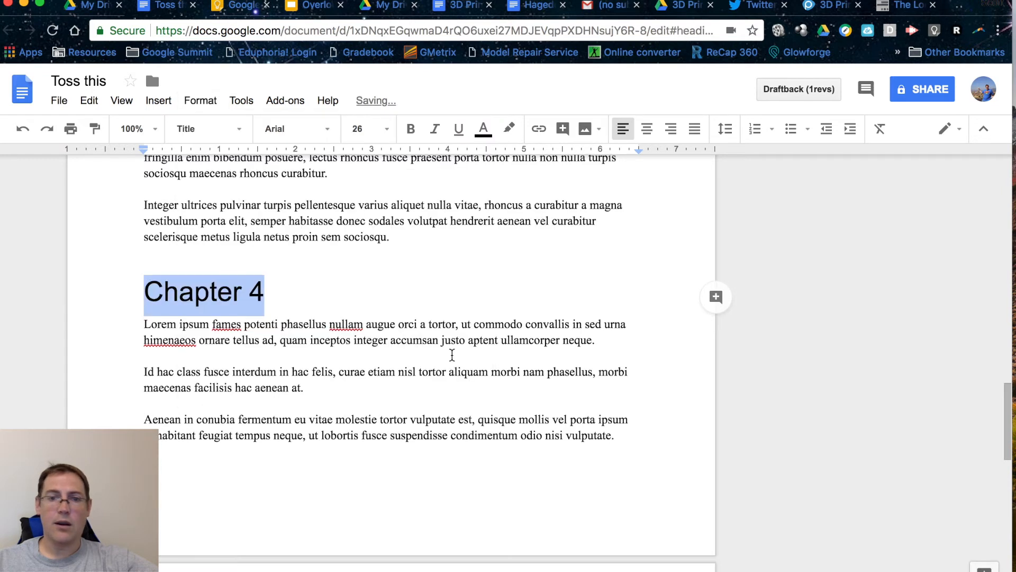
- Add a blank line below the author byline and insert a page break there, ahead of Chapter 1
{"action": "scroll", "coordinate": [452, 356], "scroll_direction": "down", "scroll_amount": 10}
{"action": "scroll", "coordinate": [451, 355], "scroll_direction": "up", "scroll_amount": 20}
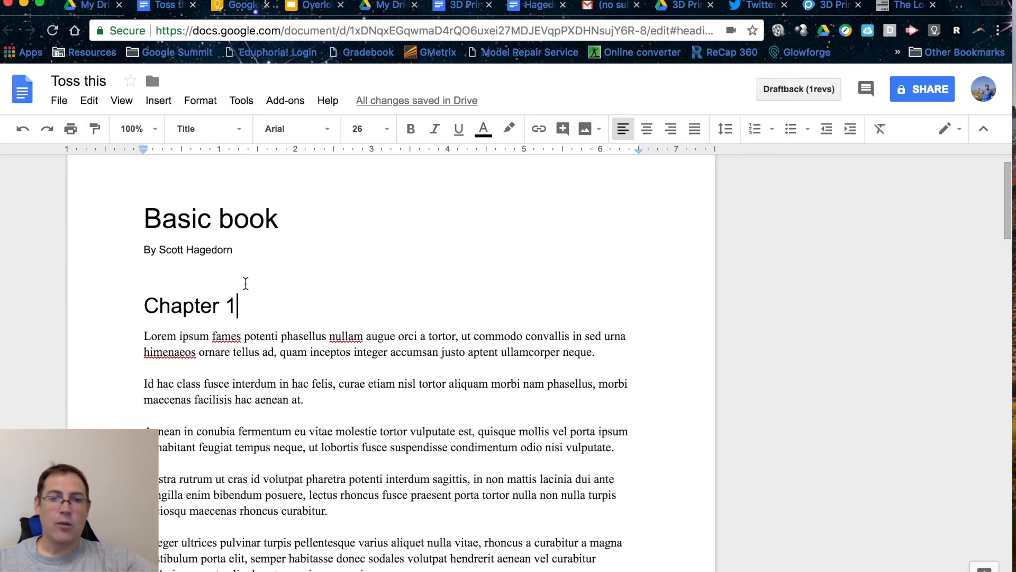
{"action": "double_click", "coordinate": [236, 263]}
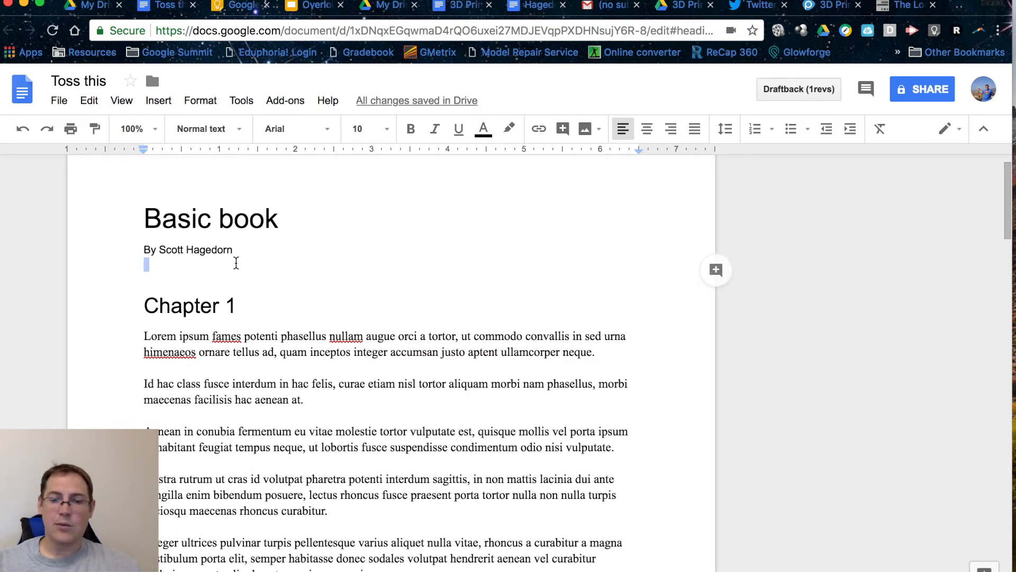
{"action": "key", "text": "Return"}
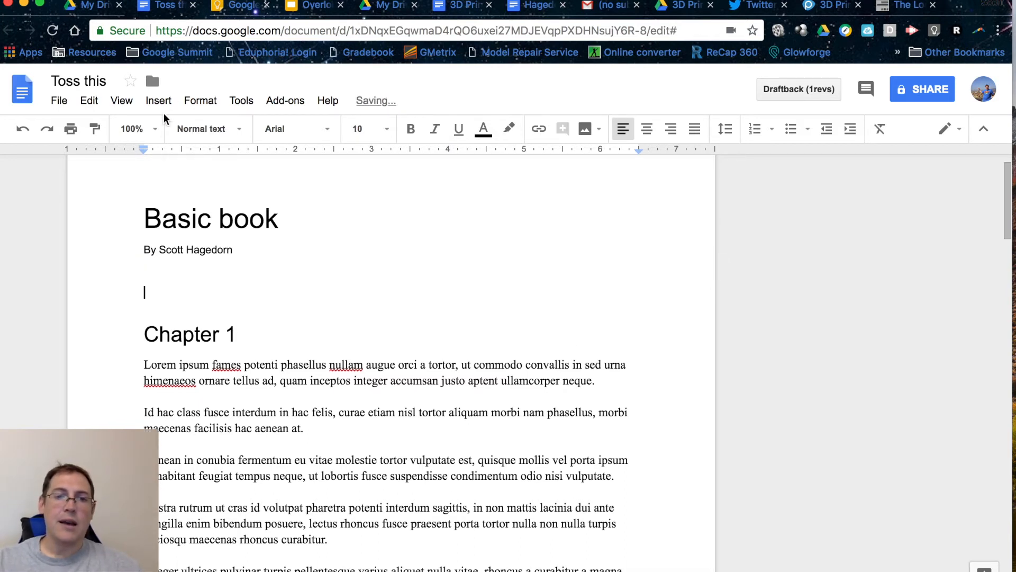
{"action": "left_click", "coordinate": [161, 100]}
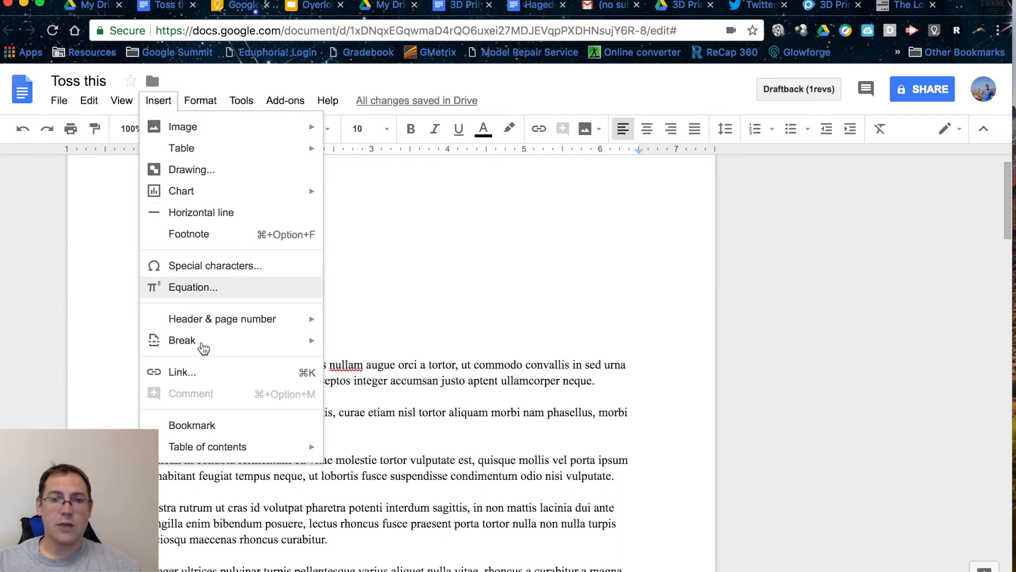
{"action": "mouse_move", "coordinate": [310, 344]}
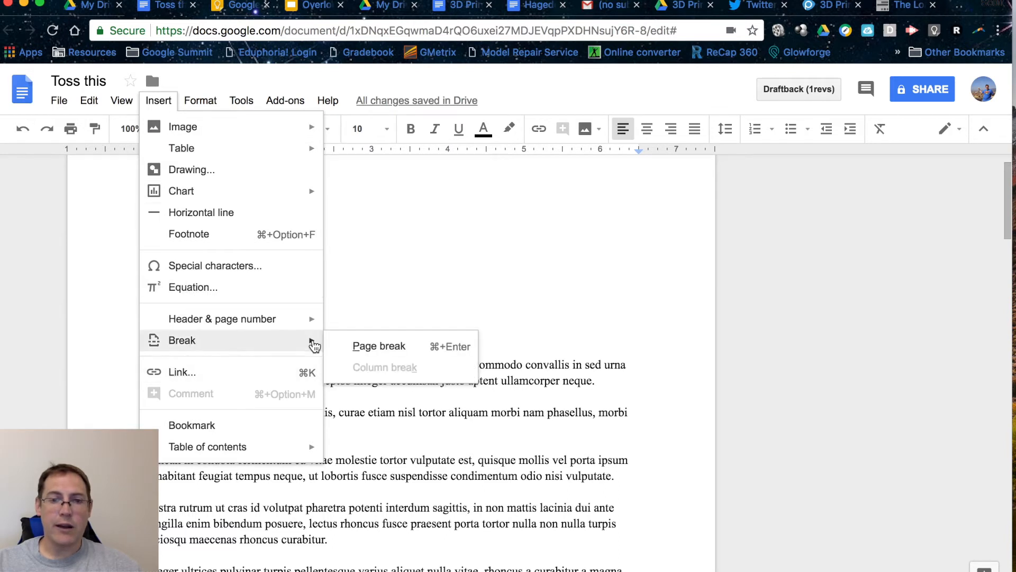
{"action": "left_click", "coordinate": [363, 347]}
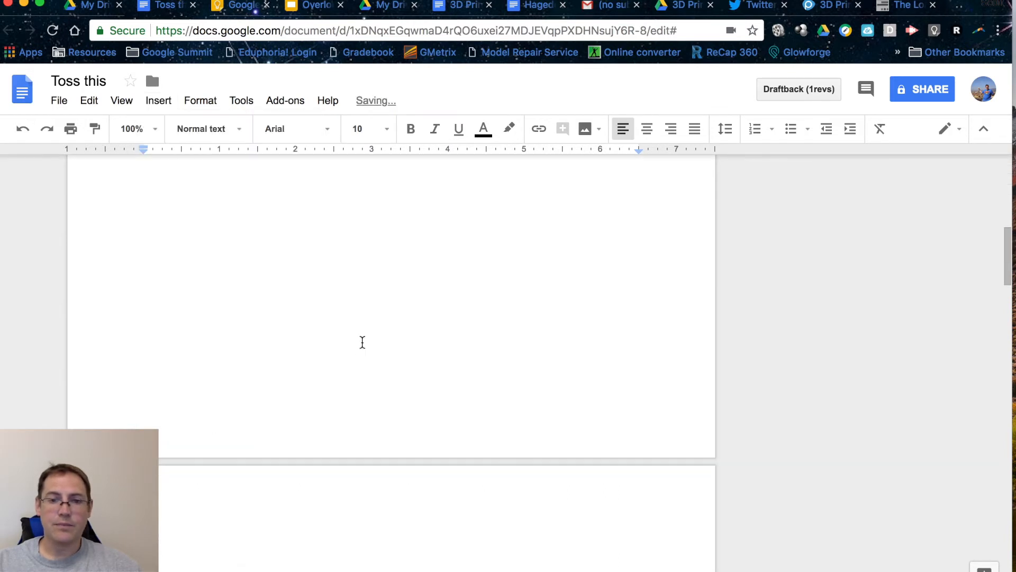
- Insert a table of contents with page numbers at the start of the new page, above Chapter 1
{"action": "left_click", "coordinate": [162, 101]}
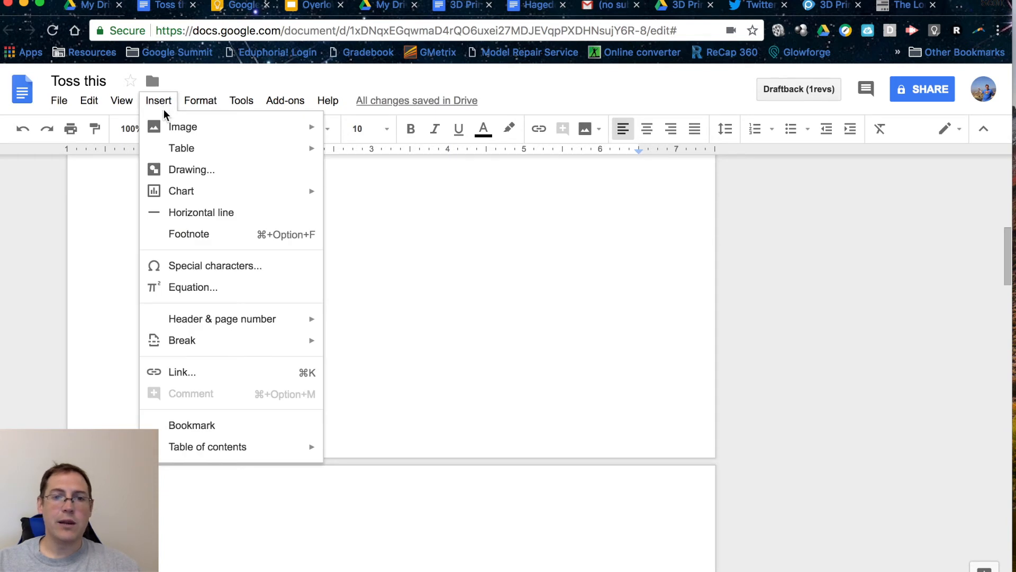
{"action": "mouse_move", "coordinate": [176, 130]}
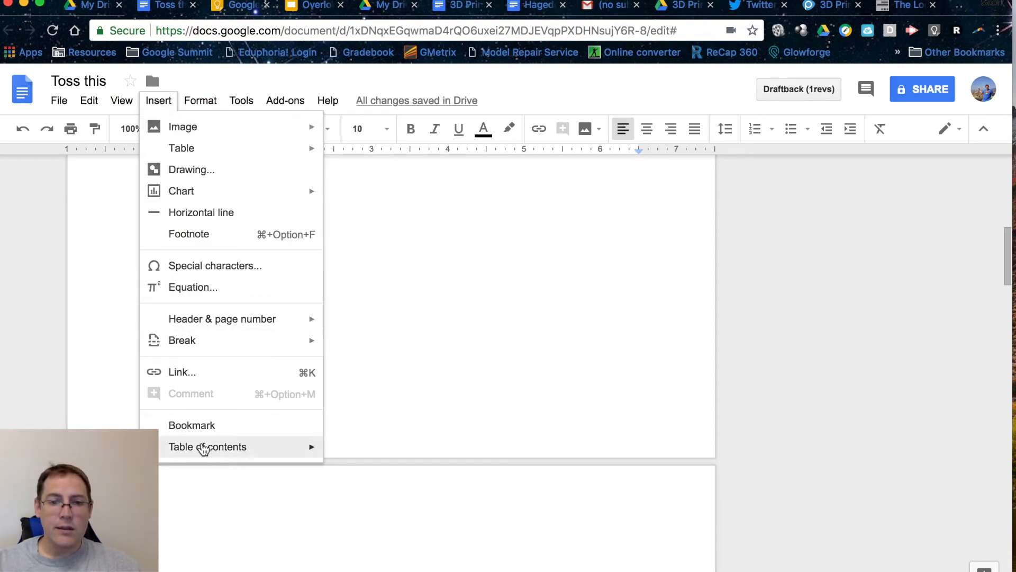
{"action": "mouse_move", "coordinate": [306, 455]}
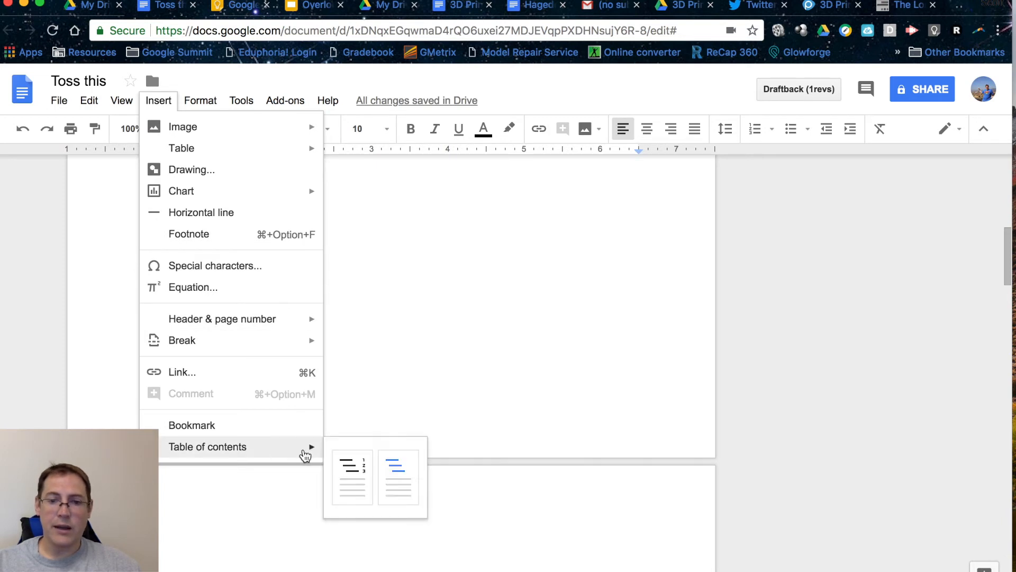
{"action": "left_click", "coordinate": [358, 468]}
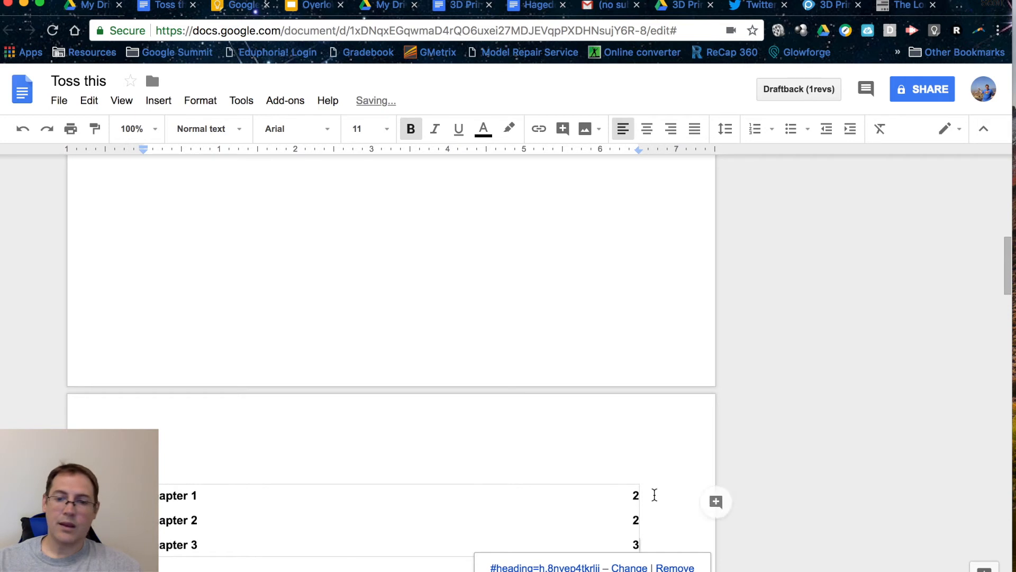
- Insert a page break directly before the Chapter 1 heading, below the table of contents
{"action": "scroll", "coordinate": [667, 508], "scroll_direction": "down", "scroll_amount": 5}
{"action": "left_click", "coordinate": [657, 431]}
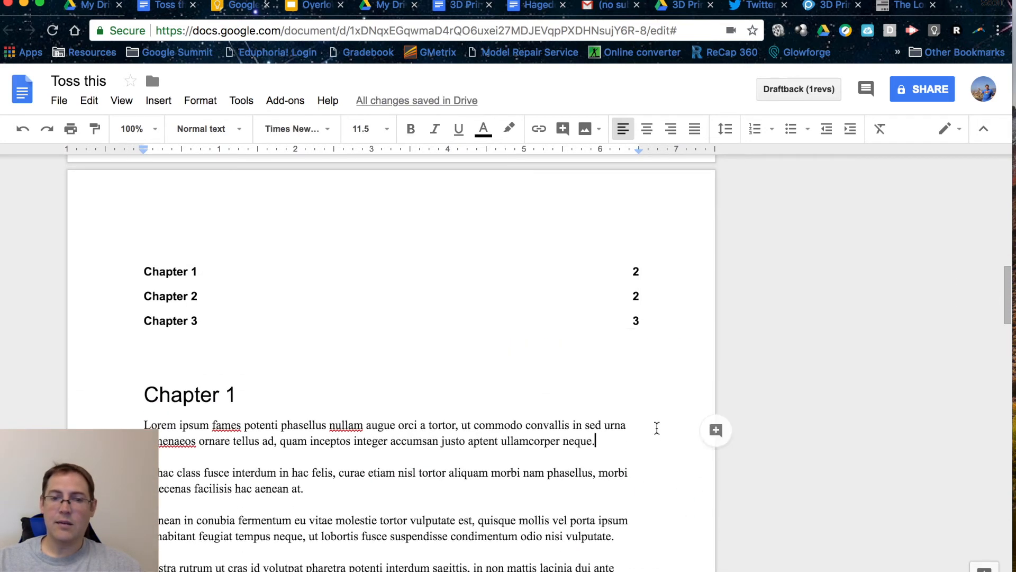
{"action": "left_click", "coordinate": [637, 354]}
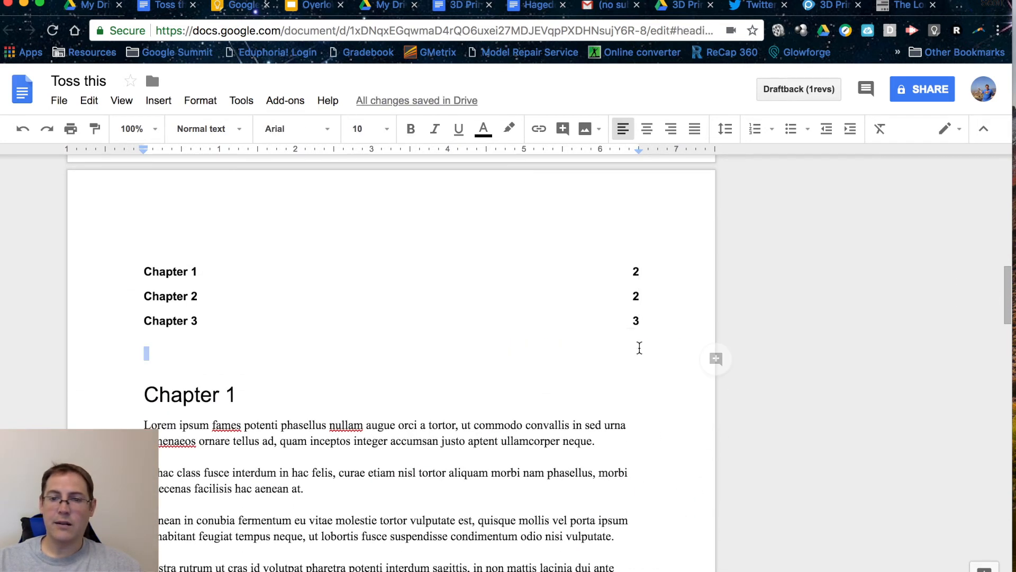
{"action": "left_click", "coordinate": [146, 394]}
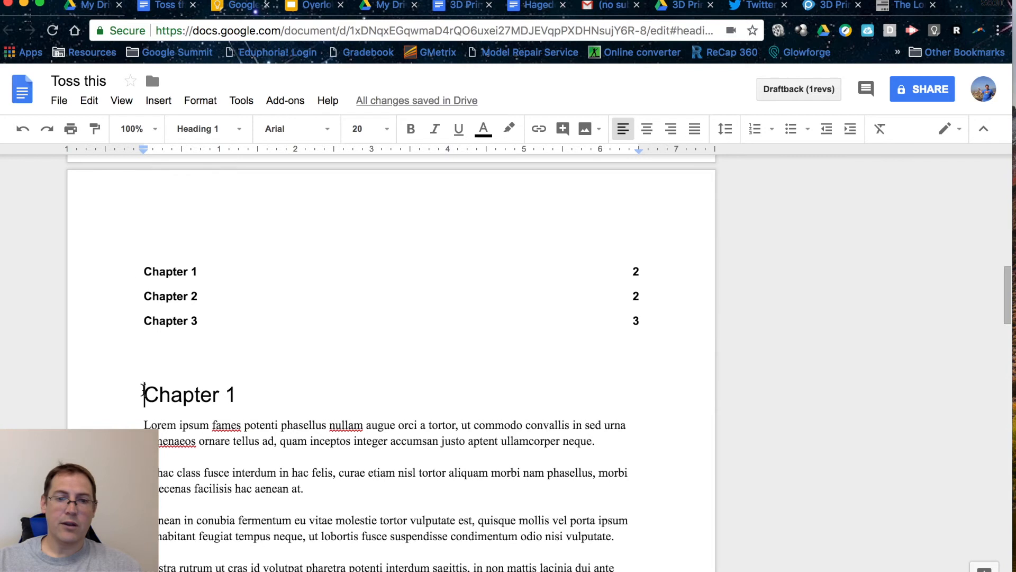
{"action": "left_click", "coordinate": [158, 101]}
{"action": "mouse_move", "coordinate": [204, 343]}
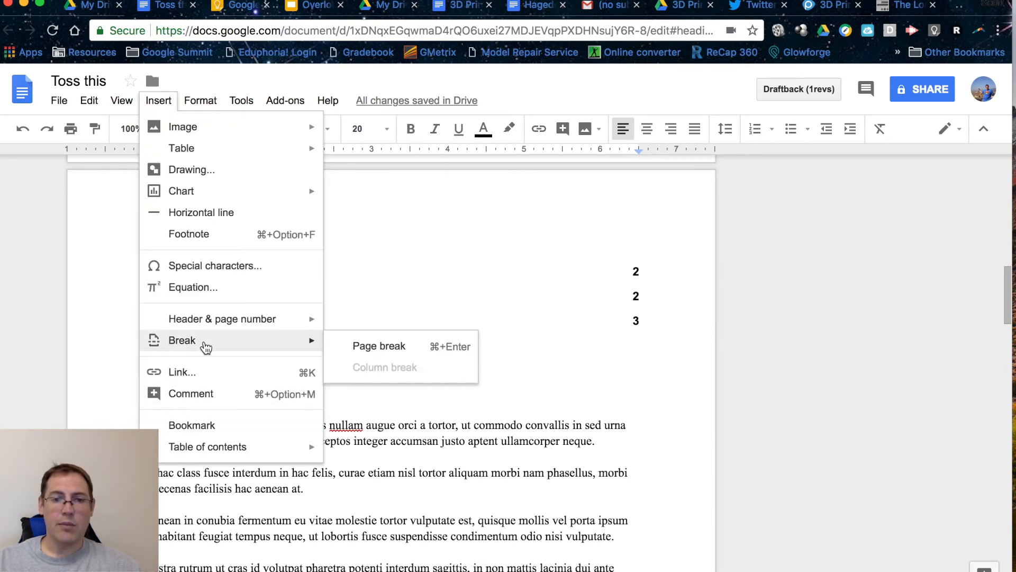
{"action": "left_click", "coordinate": [354, 346]}
- Return to the table of contents and update it to refresh its chapter page numbers
{"action": "scroll", "coordinate": [344, 467], "scroll_direction": "up", "scroll_amount": 3}
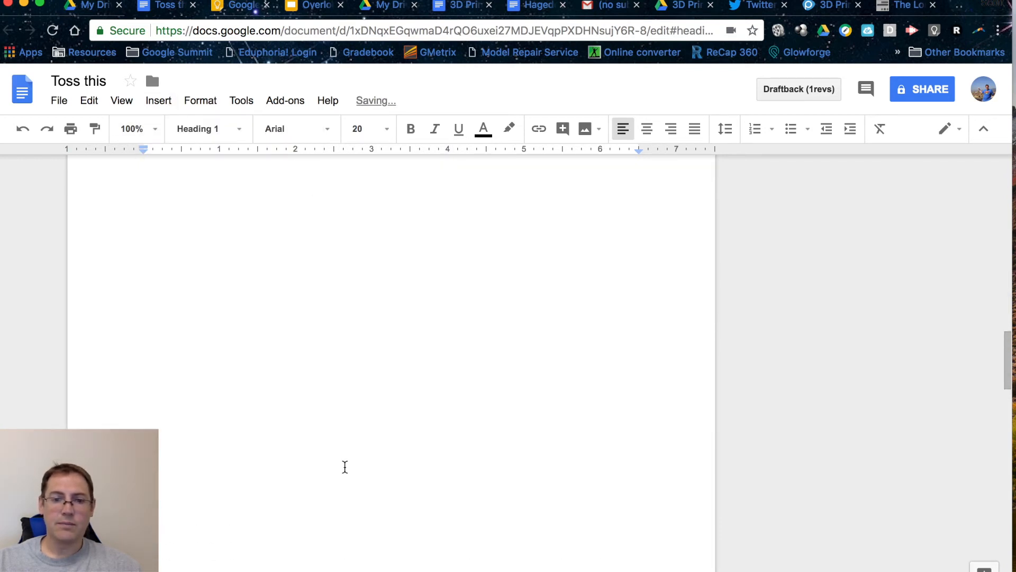
{"action": "scroll", "coordinate": [345, 467], "scroll_direction": "down", "scroll_amount": 4}
{"action": "left_click", "coordinate": [198, 453]}
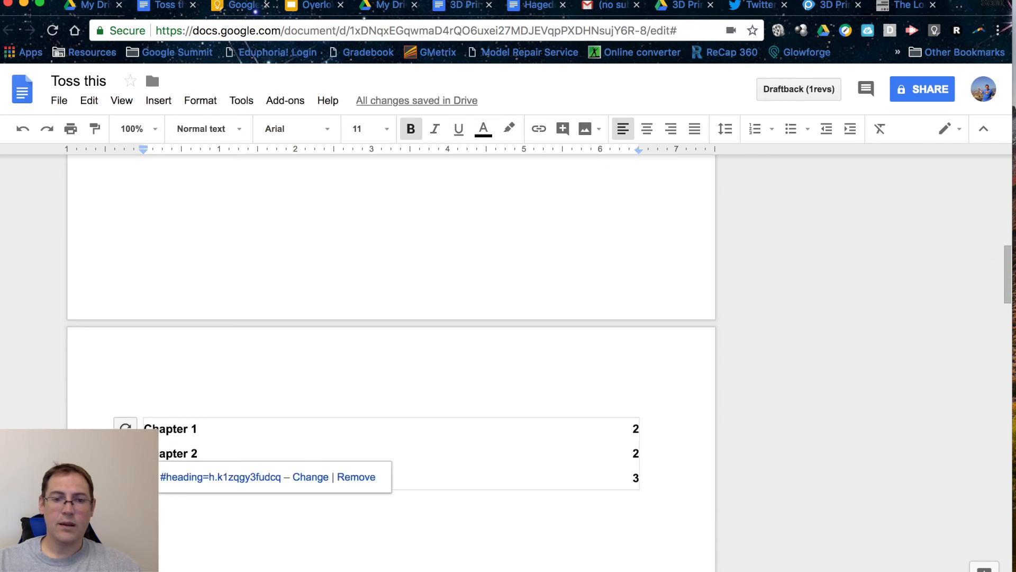
{"action": "left_click", "coordinate": [126, 428]}
- Apply the Heading 1 style to the Chapter 4 title near the end of the document
{"action": "scroll", "coordinate": [126, 428], "scroll_direction": "down", "scroll_amount": 15}
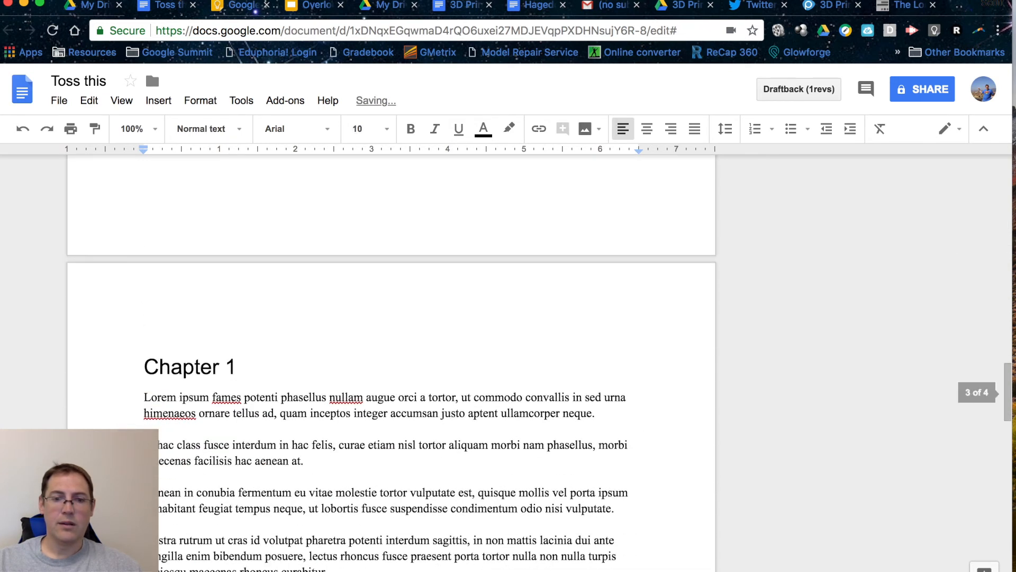
{"action": "scroll", "coordinate": [273, 356], "scroll_direction": "down", "scroll_amount": 15}
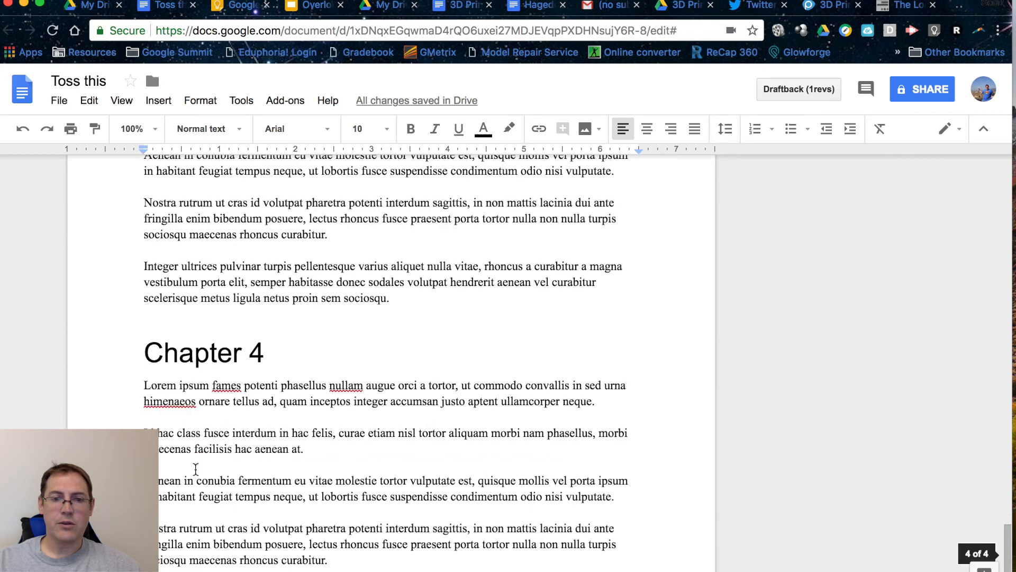
{"action": "left_click_drag", "start_coordinate": [274, 356], "coordinate": [142, 354]}
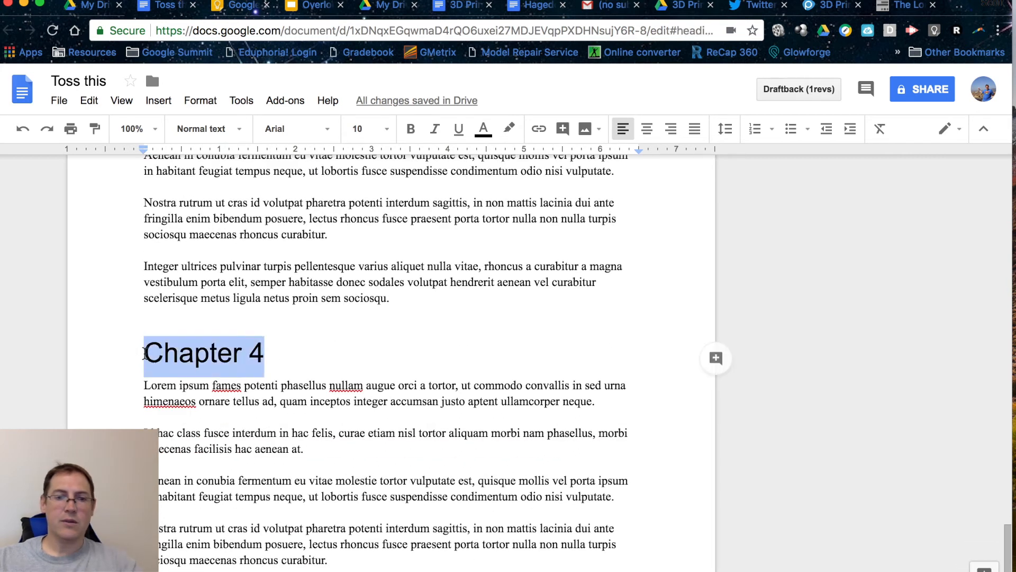
{"action": "left_click", "coordinate": [201, 100]}
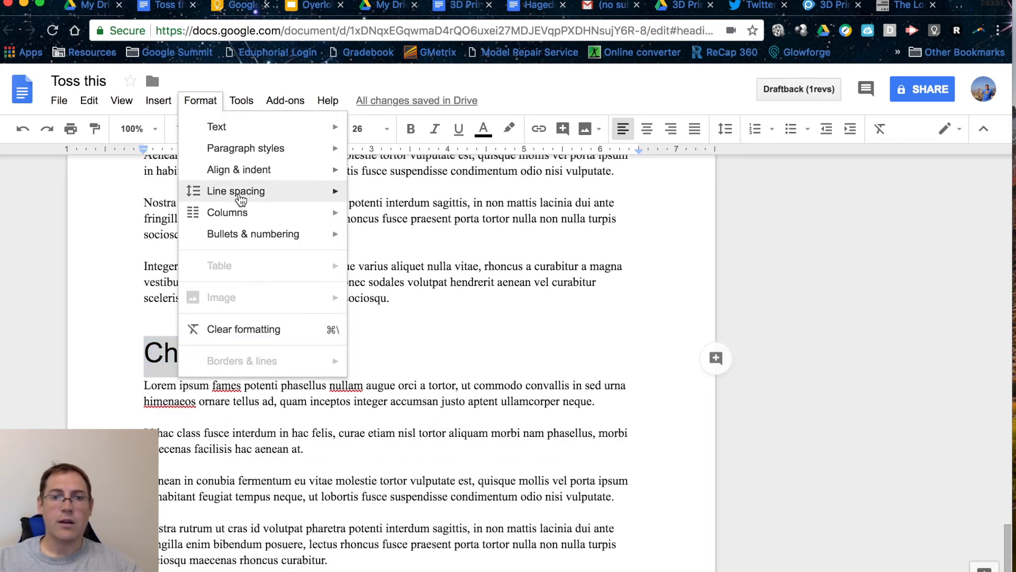
{"action": "mouse_move", "coordinate": [241, 197]}
{"action": "mouse_move", "coordinate": [245, 148]}
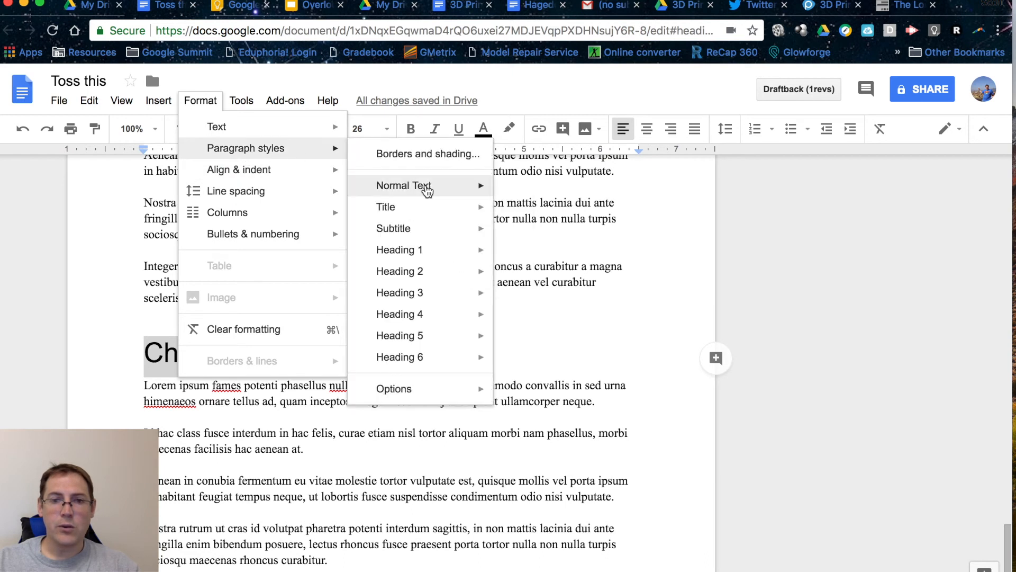
{"action": "mouse_move", "coordinate": [407, 256]}
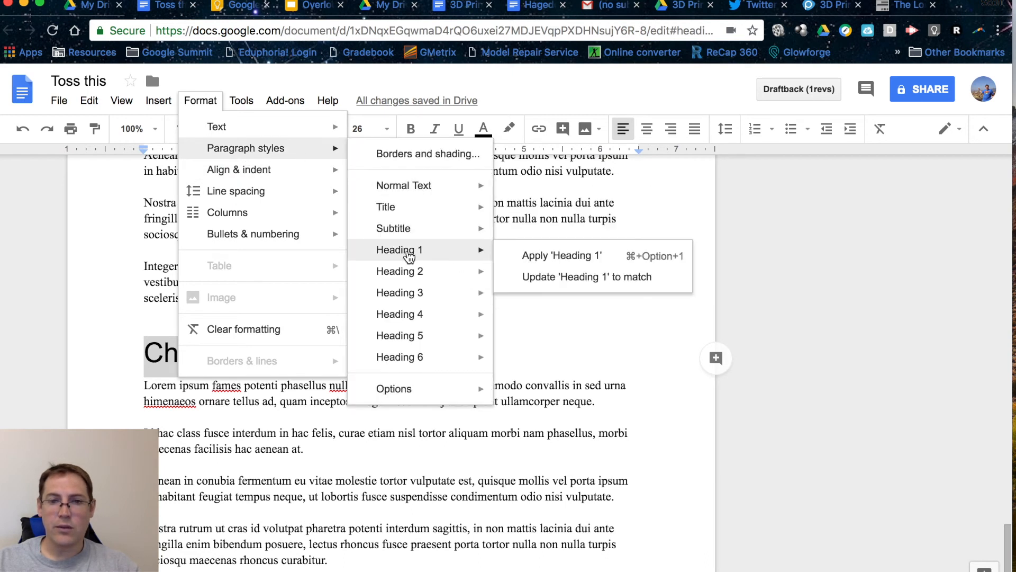
{"action": "left_click", "coordinate": [528, 257]}
- Return to the table of contents and update it to include the Chapter 4 heading
{"action": "scroll", "coordinate": [508, 236], "scroll_direction": "up", "scroll_amount": 15}
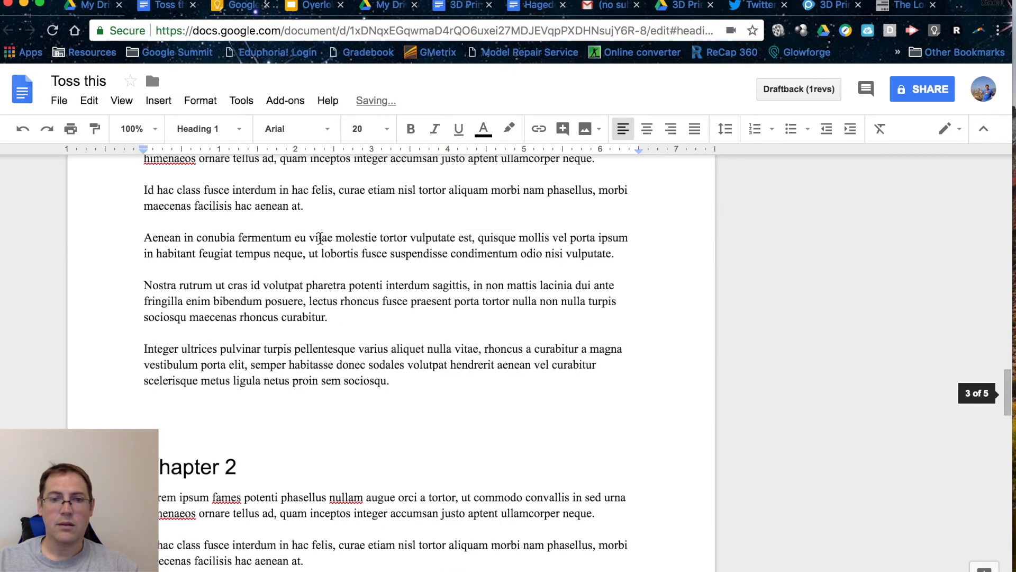
{"action": "scroll", "coordinate": [320, 239], "scroll_direction": "up", "scroll_amount": 10}
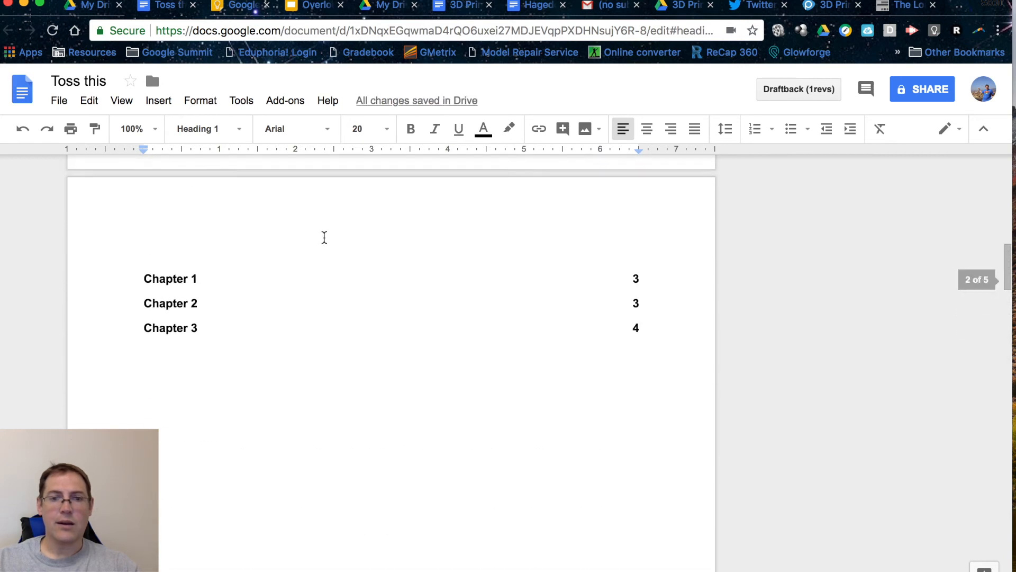
{"action": "left_click", "coordinate": [143, 254]}
{"action": "left_click", "coordinate": [158, 280]}
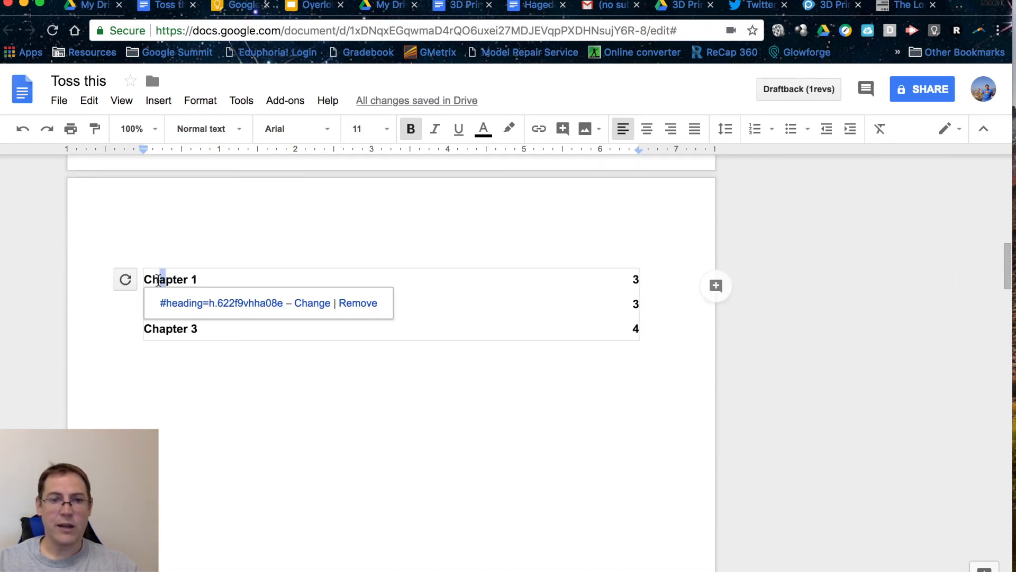
{"action": "left_click", "coordinate": [126, 279]}
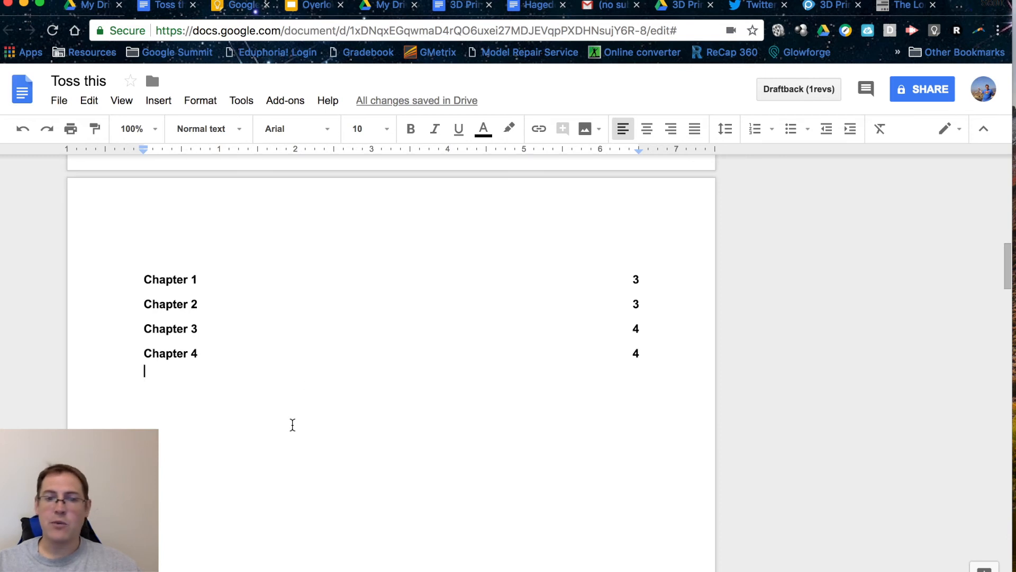
- Lengthen Chapter 1 by pasting the copied Lorem ipsum paragraphs repeatedly after its last paragraph
{"action": "scroll", "coordinate": [292, 425], "scroll_direction": "down", "scroll_amount": 10}
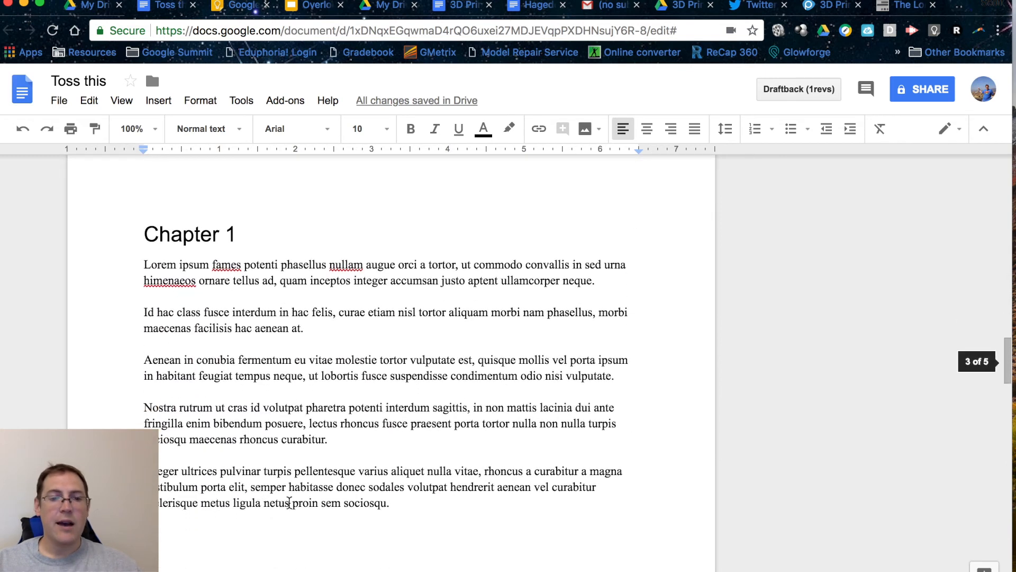
{"action": "double_click", "coordinate": [412, 504]}
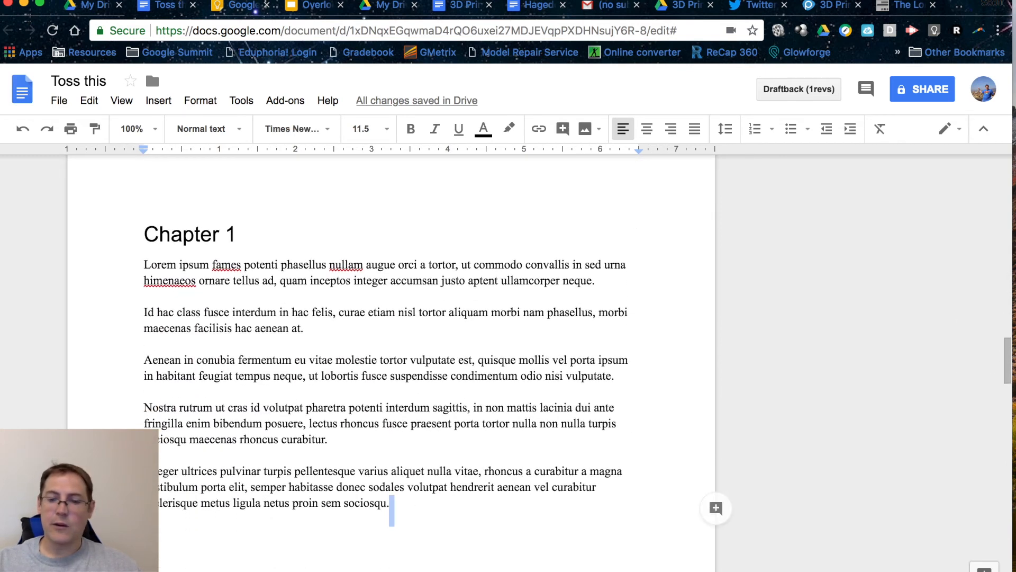
{"action": "key", "text": "Return"}
{"action": "key", "text": "super+v"}
{"action": "key", "text": "super+v"}
{"action": "key", "text": "super+v"}
{"action": "key", "text": "super+v"}
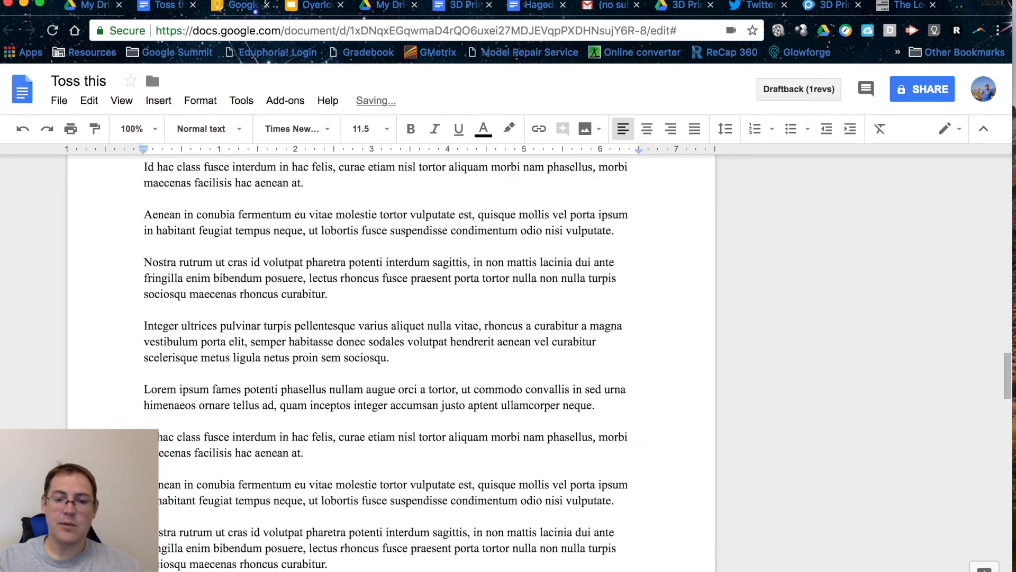
{"action": "type", "text": "Lorem ipsum fames potenti phasellus nullam augue orci a tortor, ut commodo convallis in sed urna himenaeos ornare tellus ad, quam inceptos integer accumsan justo aptent ullamcorper neque.  Id hac class fusce interdum in hac felis, curae etiam nisl tortor aliquam morbi nam phasellus, morbi maecenas facilisis hac aenean at.  Aenean in conubia fermentum eu vitae molestie tortor vulputate est, quisque mollis vel porta ipsum in habitant feugiat tempus neque, ut lobortis fusce suspendisse condimentum odio nisi vulputate.  Nostra rutrum ut cras id volutpat pharetra potenti interdum sagittis, in non mattis lacinia dui ante fringilla enim bibendum posuere, lectus rhoncus fusce praesent porta tortor nulla non nulla turpis sociosqu maecenas rhoncus curabitur.  Integer ultrices pulvinar turpis pellentesque varius aliquet nulla vitae, rhoncus a curabitur a magna vestibulum porta elit, semper habitasse donec sodales volutpat hendrerit aenean vel curabitur scelerisque metus ligula netus proin sem sociosqu."}
- Add blank lines at the end of Chapter 3 and paste the Lorem ipsum text repeatedly before the Chapter 4 heading
{"action": "scroll", "coordinate": [422, 548], "scroll_direction": "down", "scroll_amount": 20}
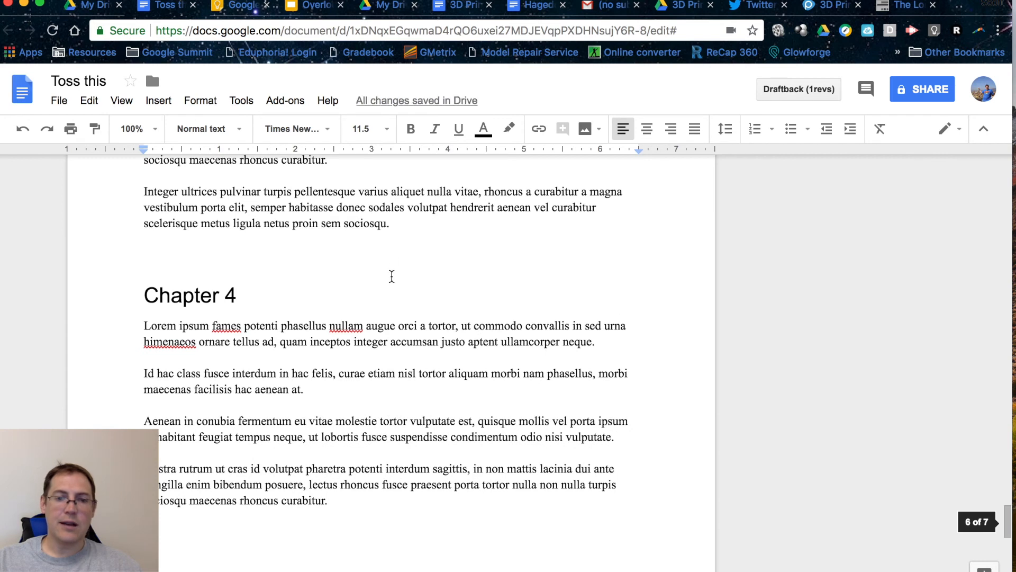
{"action": "double_click", "coordinate": [406, 238]}
{"action": "key", "text": "Return"}
{"action": "key", "text": "Return"}
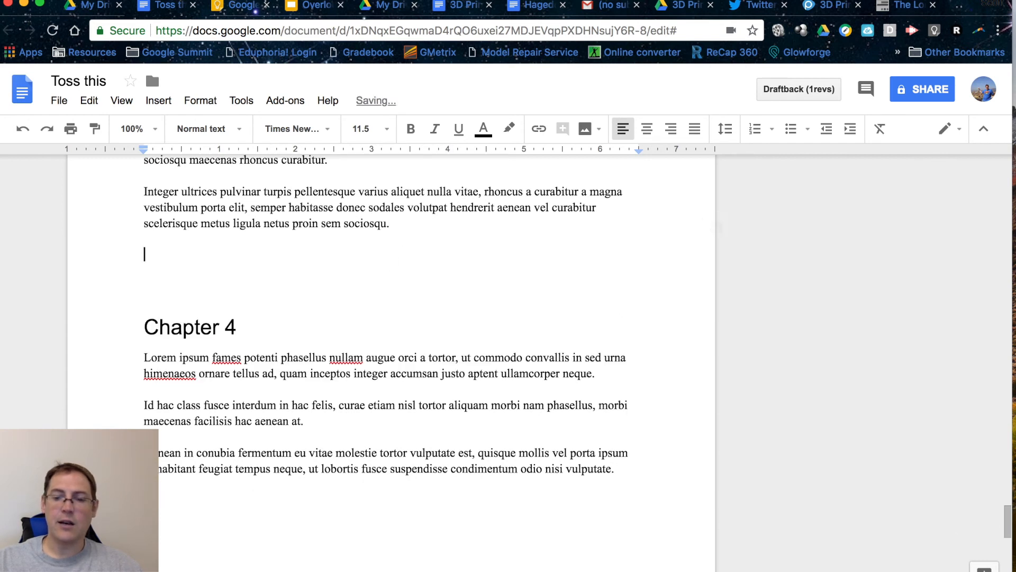
{"action": "key", "text": "super+v"}
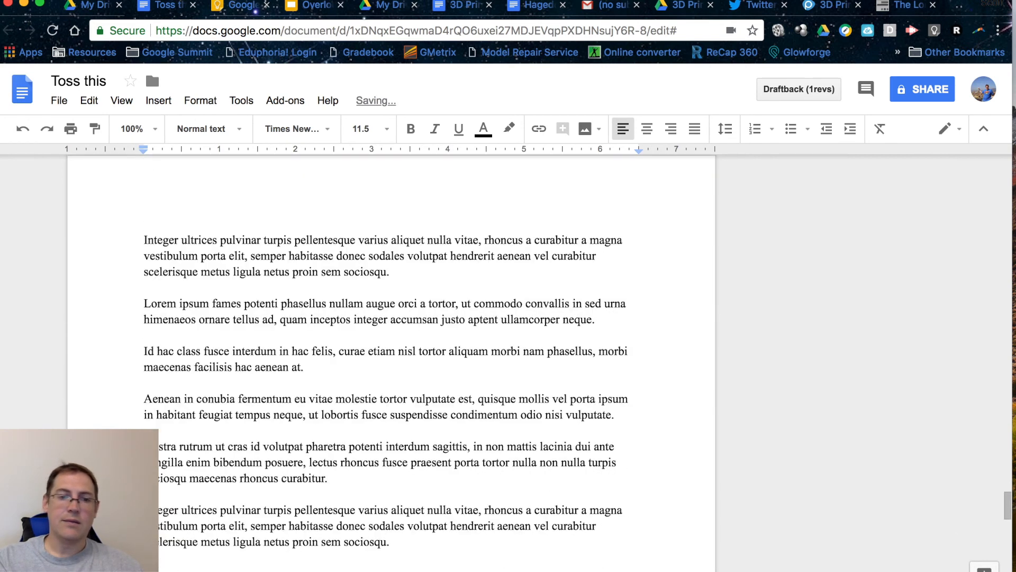
{"action": "type", "text": "Lorem ipsum fames potenti phasellus nullam augue orci a tortor, ut commodo convallis in sed urna himenaeos ornare tellus ad, quam inceptos integer accumsan justo aptent ullamcorper neque.  Id hac class fusce interdum in hac felis, curae etiam nisl tortor aliquam morbi nam phasellus, morbi maecenas facilisis hac aenean at.  Aenean in conubia fermentum eu vitae molestie tortor vulputate est, quisque mollis vel porta ipsum in habitant feugiat tempus neque, ut lobortis fusce suspendisse condimentum odio nisi vulputate.  Nostra rutrum ut cras id volutpat pharetra potenti interdum sagittis, in non mattis lacinia dui ante fringilla enim bibendum posuere, lectus rhoncus fusce praesent porta tortor nulla non nulla turpis sociosqu maecenas rhoncus curabitur.  Integer ultrices pulvinar turpis pellentesque varius aliquet nulla vitae, rhoncus a curabitur a magna vestibulum porta elit, semper habitasse donec sodales volutpat hendrerit aenean vel curabitur scelerisque metus ligula netus proin sem sociosqu."}
- Go back to the table of contents and update its page numbers for the lengthened chapters
{"action": "scroll", "coordinate": [446, 236], "scroll_direction": "up", "scroll_amount": 15}
{"action": "scroll", "coordinate": [446, 235], "scroll_direction": "up", "scroll_amount": 20}
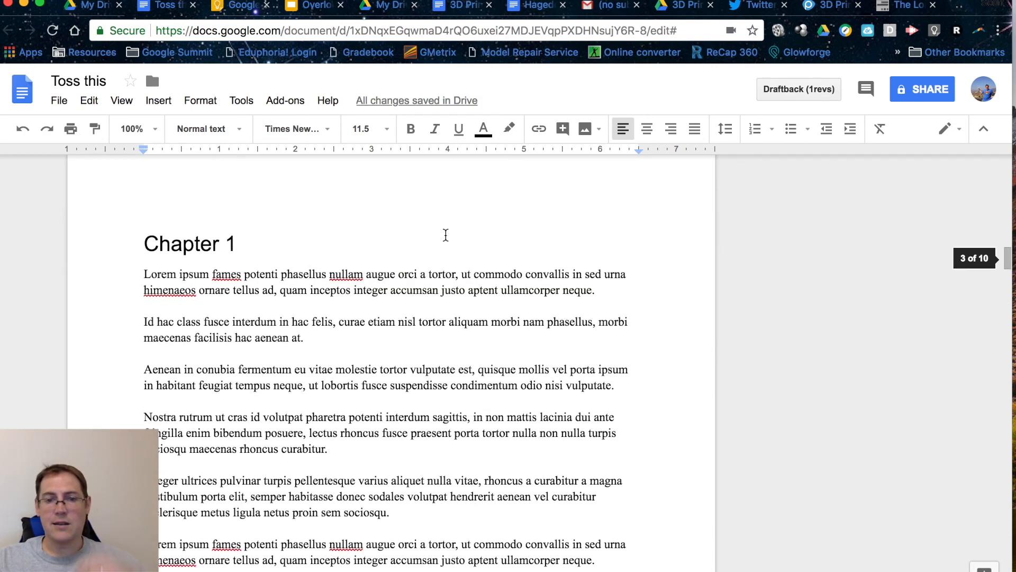
{"action": "scroll", "coordinate": [440, 264], "scroll_direction": "up", "scroll_amount": 7}
{"action": "scroll", "coordinate": [402, 436], "scroll_direction": "down", "scroll_amount": 6}
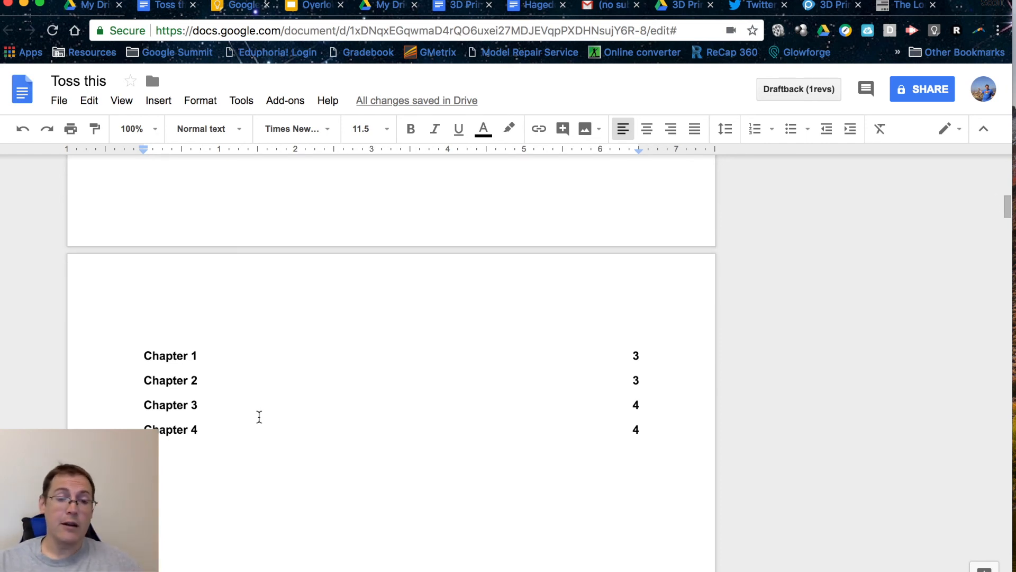
{"action": "left_click", "coordinate": [162, 352]}
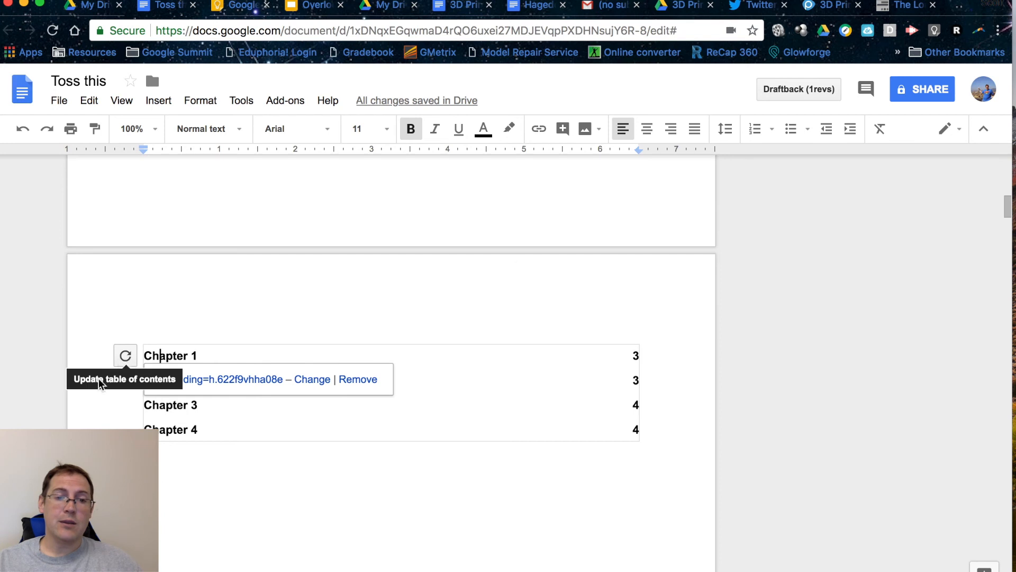
{"action": "left_click", "coordinate": [120, 359]}
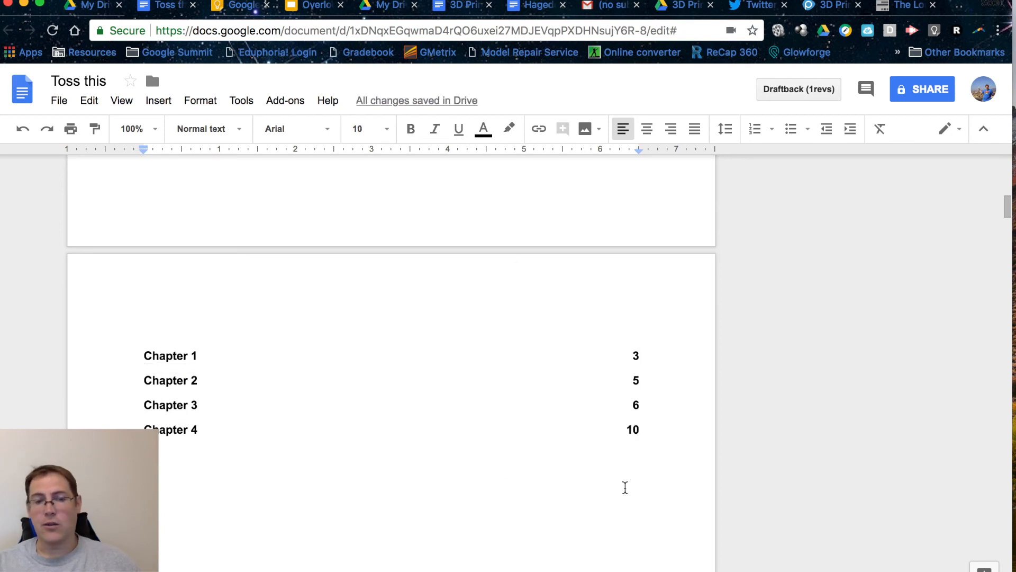
- Insert a second table of contents with blue links directly below the one with page numbers
{"action": "left_click", "coordinate": [212, 97]}
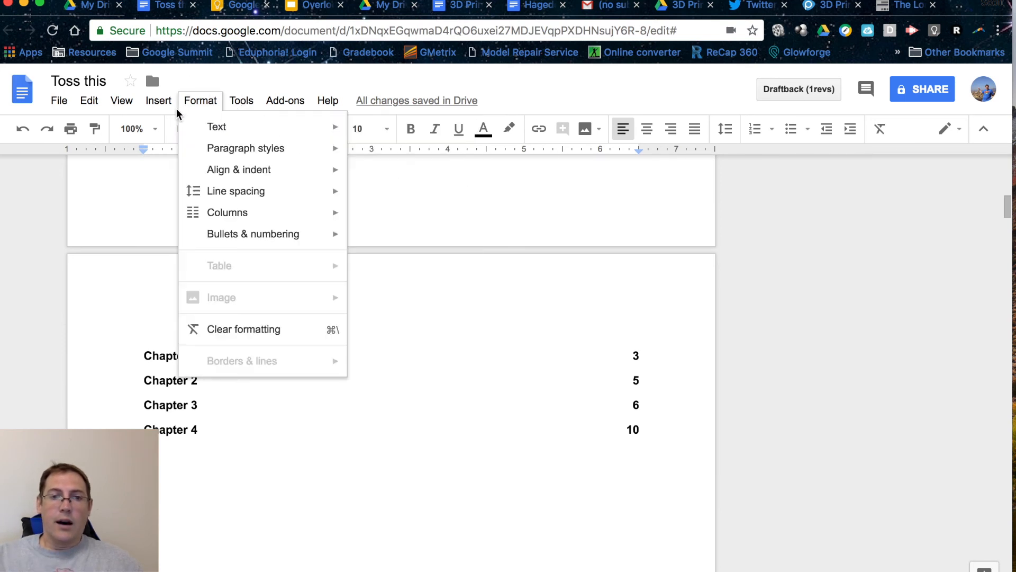
{"action": "mouse_move", "coordinate": [157, 103]}
{"action": "mouse_move", "coordinate": [286, 444]}
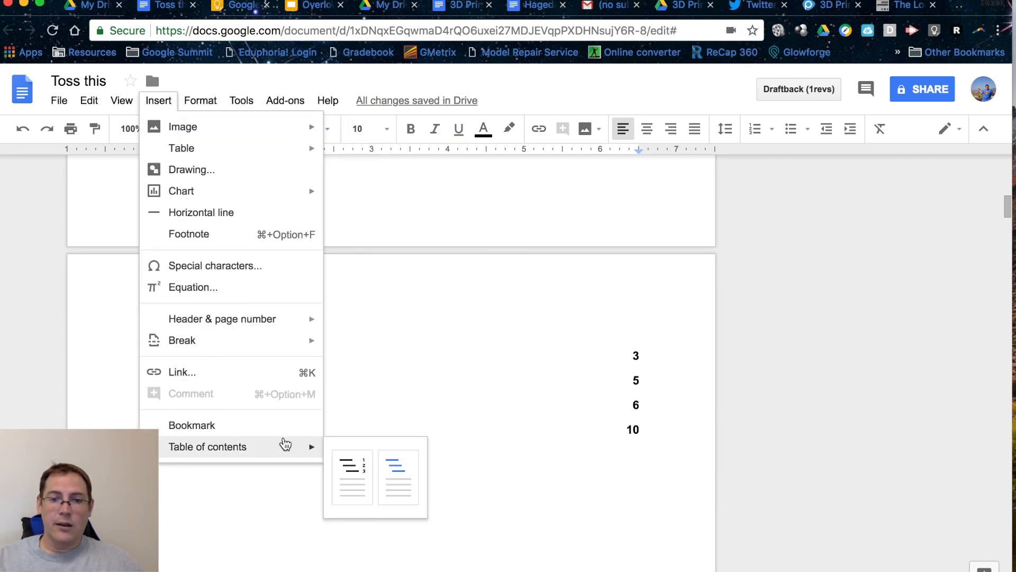
{"action": "left_click", "coordinate": [395, 470]}
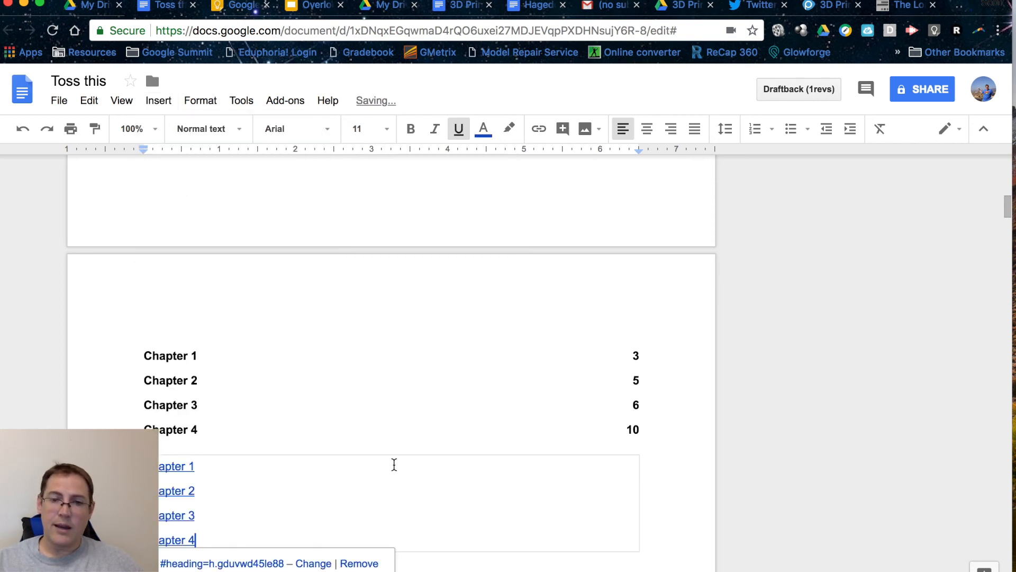
{"action": "scroll", "coordinate": [319, 517], "scroll_direction": "down", "scroll_amount": 4}
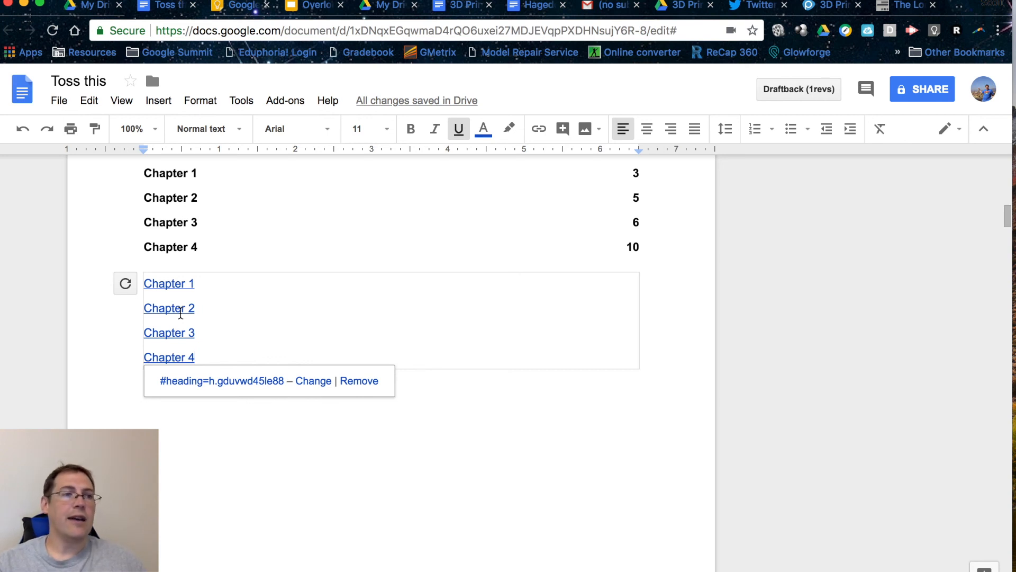
{"action": "scroll", "coordinate": [180, 313], "scroll_direction": "up", "scroll_amount": 15}
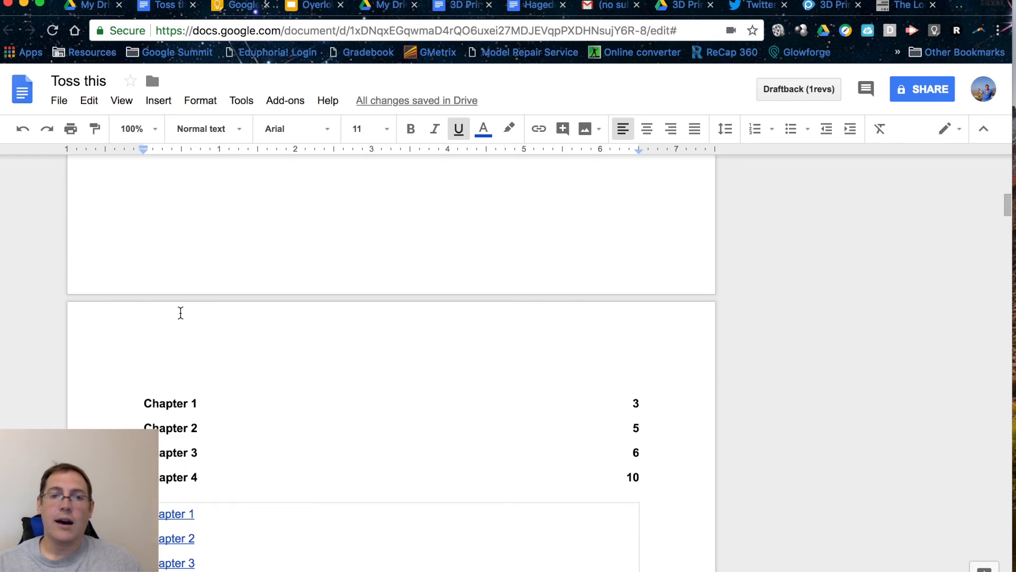